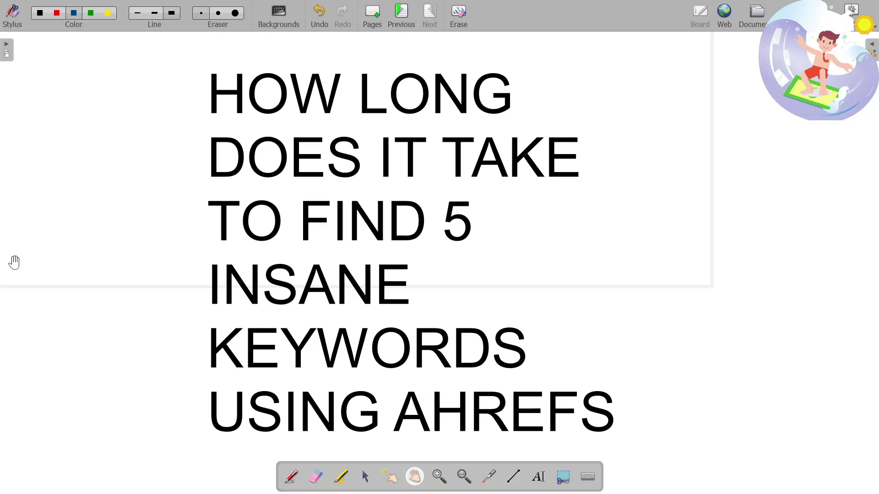
Switch from the Hand tool to the Pen tool in OpenBoard's bottom toolbar
click(292, 466)
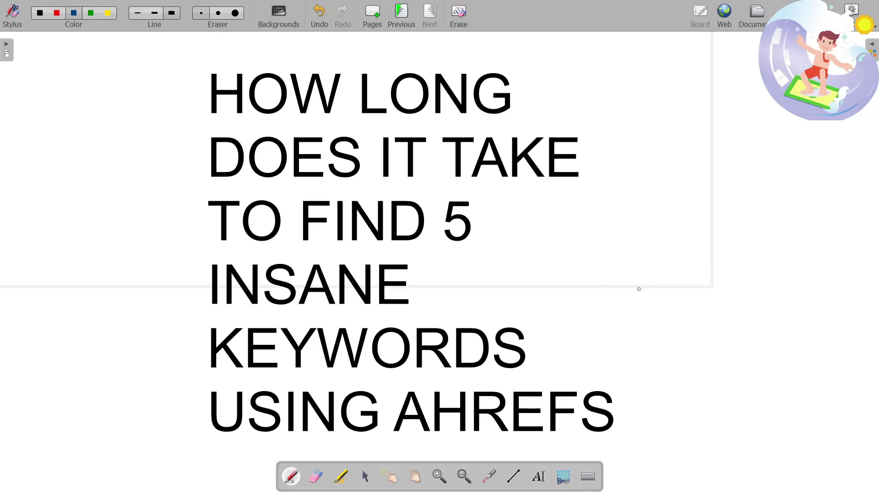
Circle AHREFS in blue ink and handwrite '$7' beside KEYWORDS
mouse_move(437, 382)
mouse_down()
mouse_move(392, 388)
mouse_move(614, 457)
mouse_move(470, 400)
mouse_move(407, 386)
mouse_up()
mouse_move(640, 301)
mouse_down()
mouse_move(682, 364)
mouse_move(678, 380)
mouse_up()
drag(664, 347, 698, 330)
mouse_move(618, 291)
mouse_down()
mouse_move(616, 367)
mouse_move(585, 379)
mouse_up()
drag(595, 311, 587, 376)
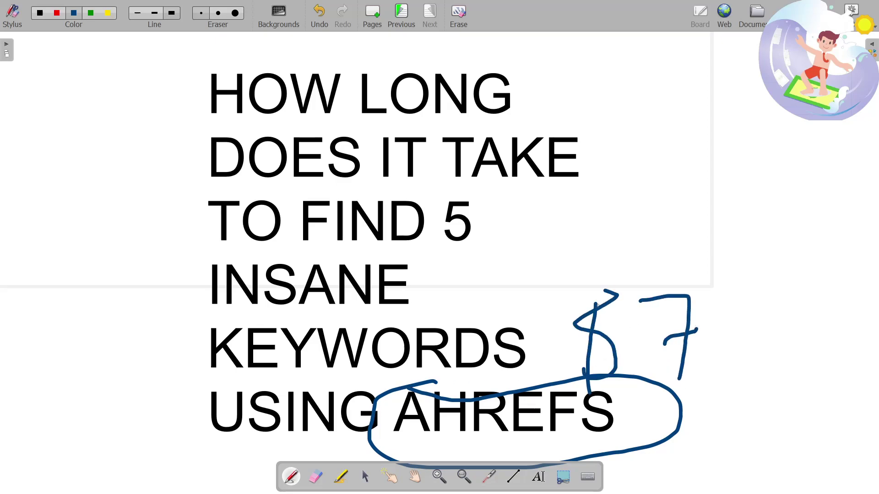
drag(603, 294, 601, 393)
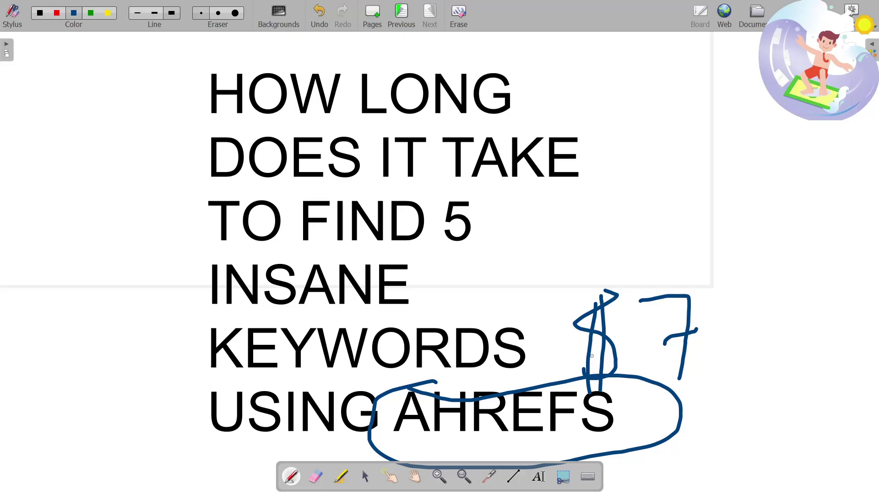
Bring up the Ahrefs dashboard in Chrome and run a lookup for REDBUBBLE.COM
key(alt+Tab)
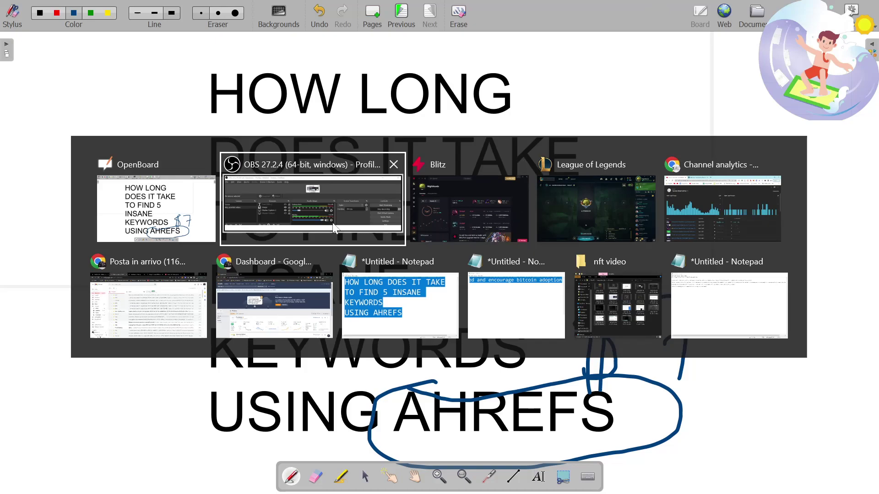
click(271, 309)
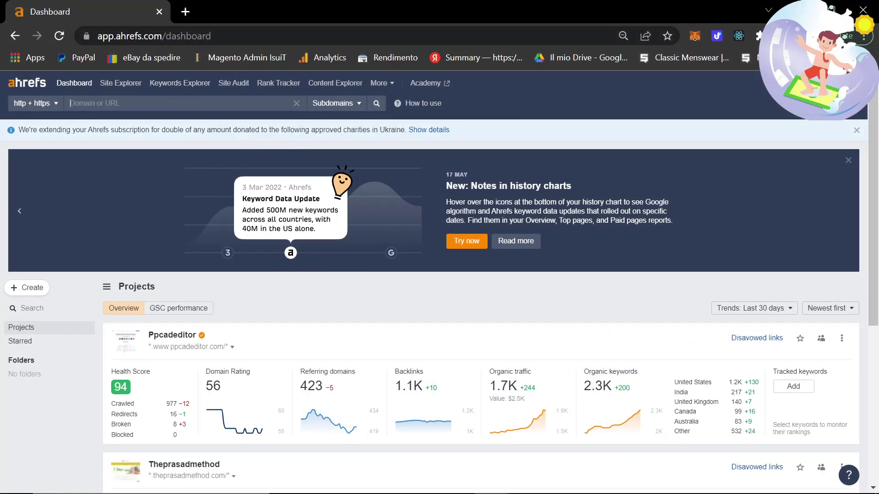
text(REDBUBBLE.COM)
key(Return)
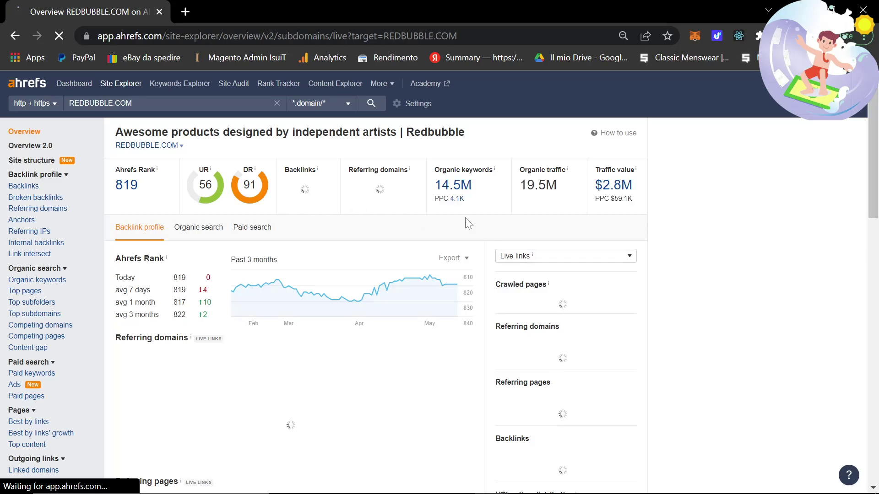
Open the 14.5M organic keywords report for REDBUBBLE.COM
click(464, 197)
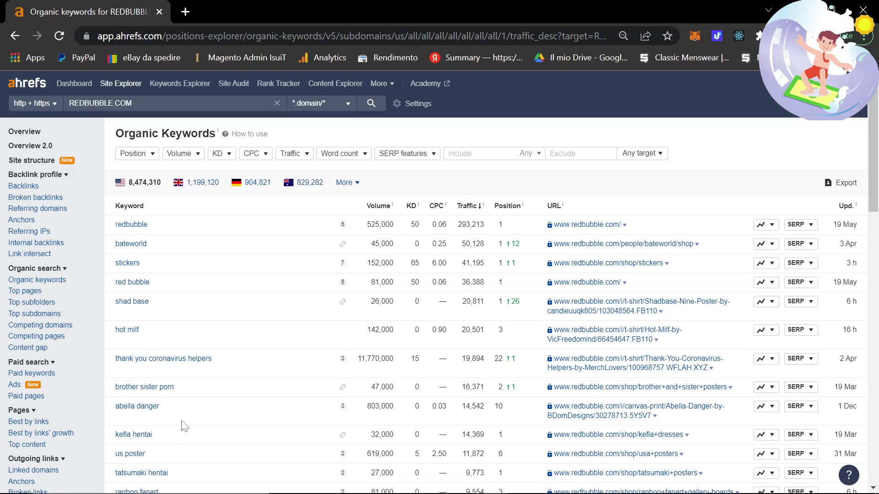
Zoom the organic keywords page to 125% and clear the text selection
drag(252, 367, 135, 363)
key(ctrl+a)
key(ctrl+plus)
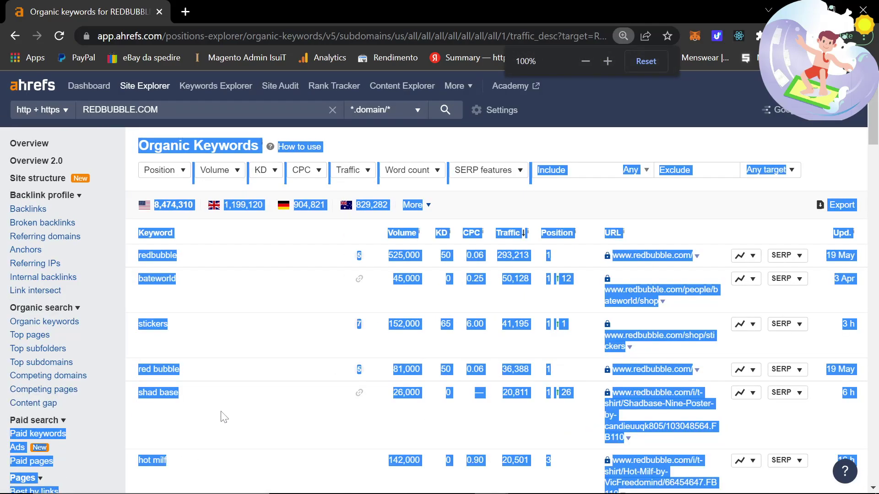
key(ctrl+plus)
key(ctrl+plus)
scroll(357, 335, down, 3)
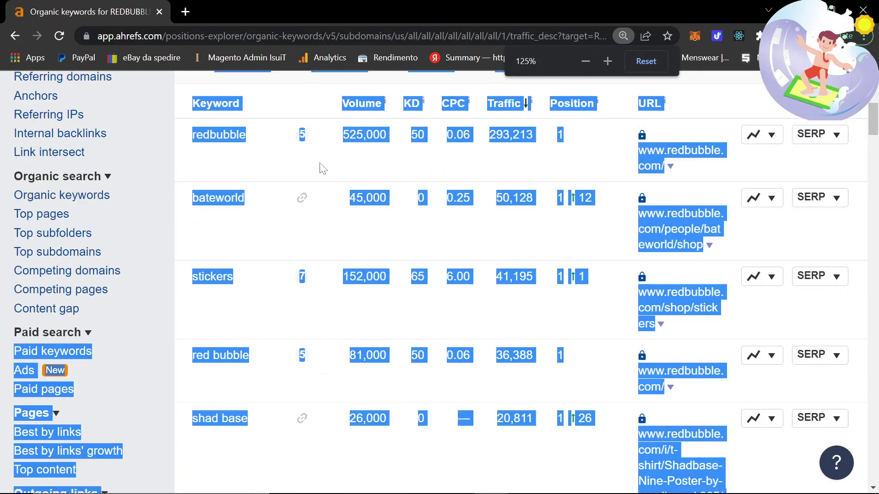
click(290, 171)
scroll(277, 310, down, 2)
scroll(274, 316, down, 3)
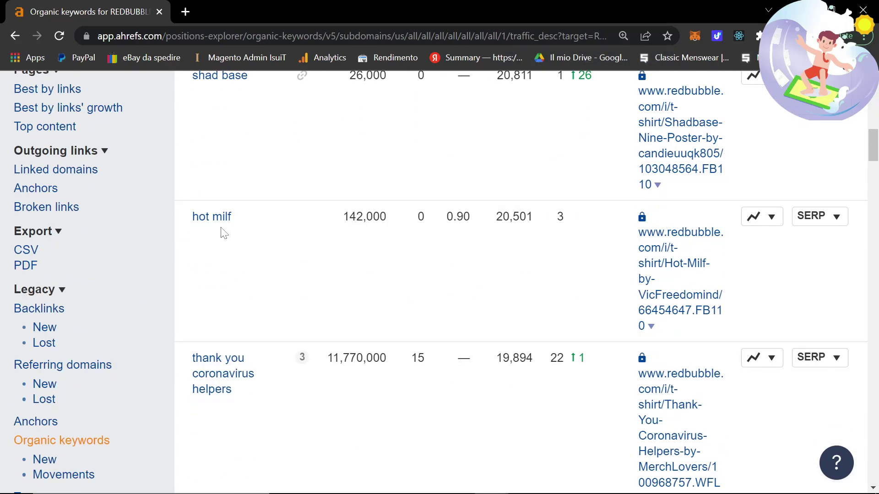
Highlight keyword list entries, then open 'thank you coronavirus helpers' in a new tab
drag(221, 234, 185, 231)
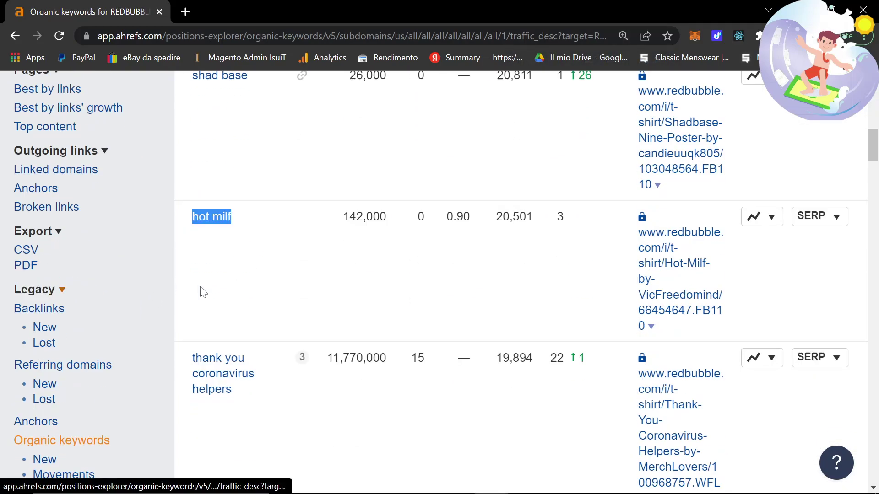
scroll(317, 366, down, 1)
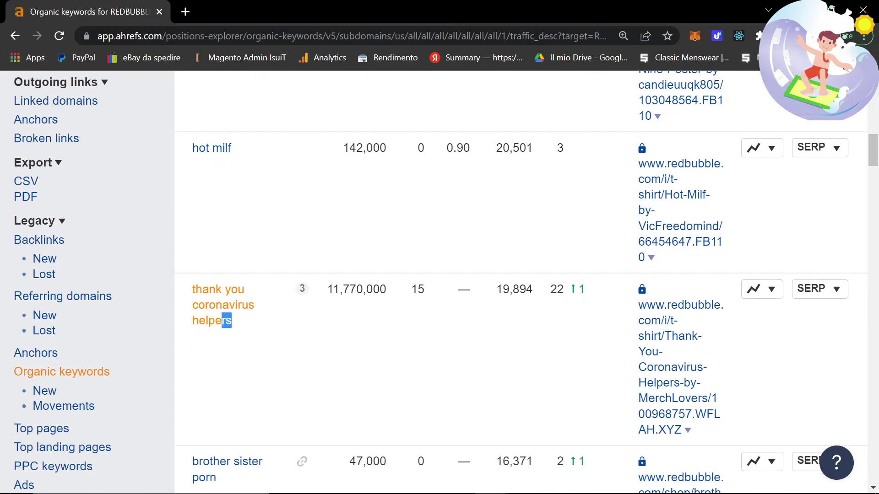
drag(233, 321, 191, 300)
drag(327, 290, 393, 294)
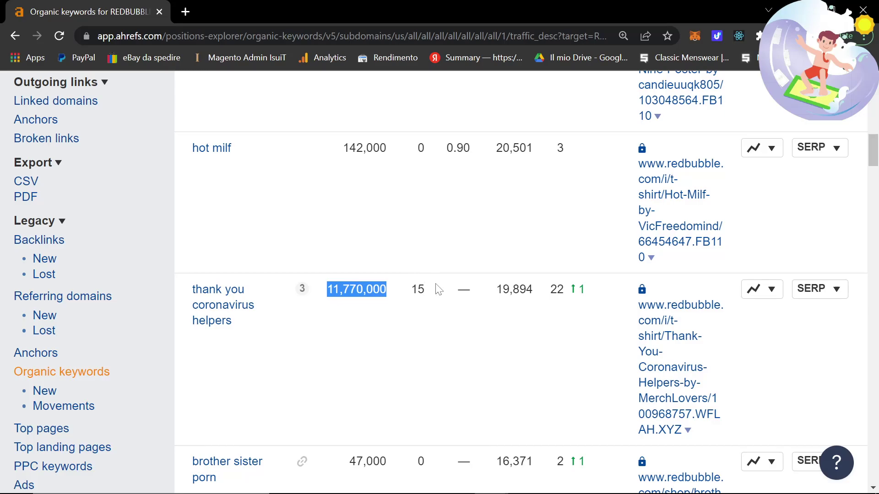
right_click(239, 299)
click(254, 312)
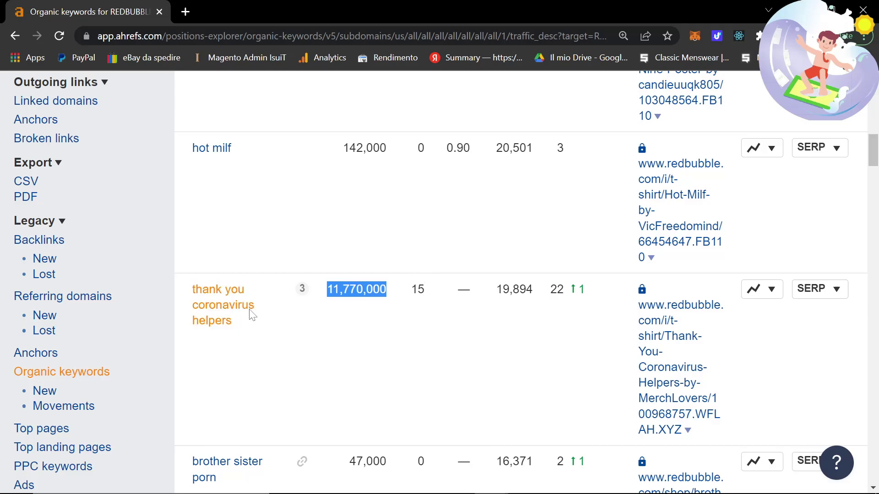
View all 129 matching terms, filter them to 'posters', and select that keyword
click(209, 12)
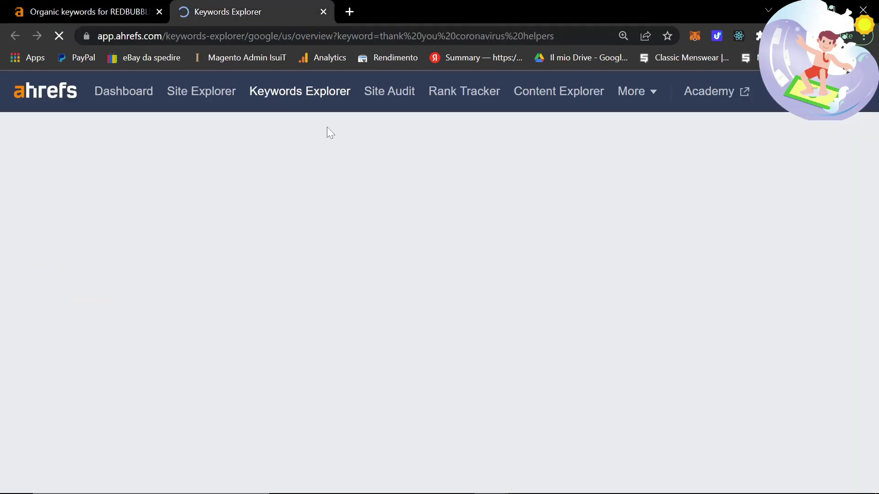
scroll(359, 289, down, 2)
scroll(358, 289, down, 2)
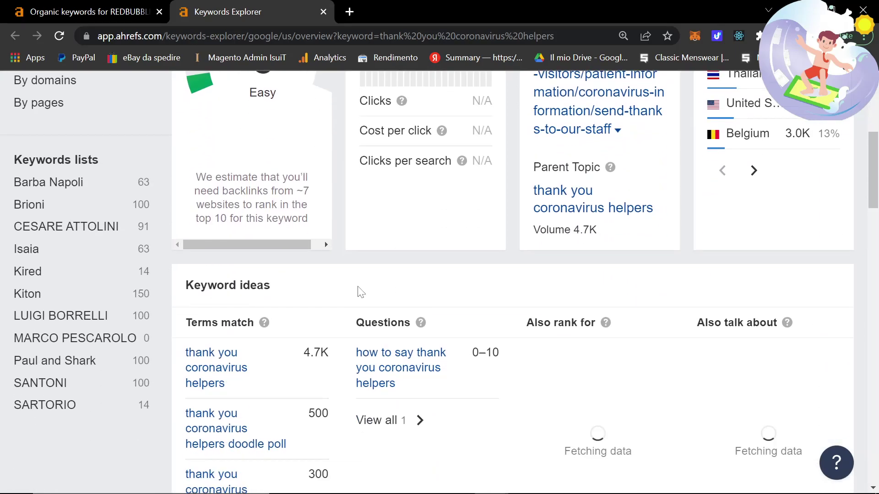
scroll(334, 330, down, 1)
scroll(263, 383, down, 2)
scroll(252, 393, down, 1)
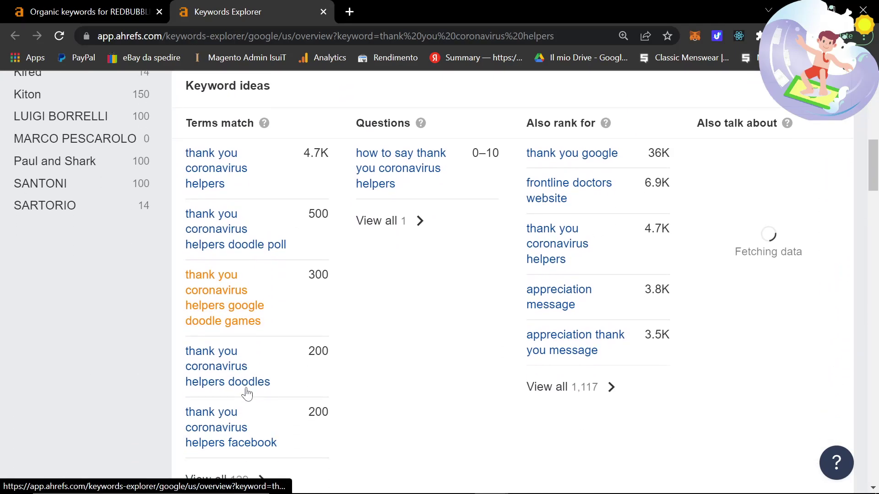
click(244, 415)
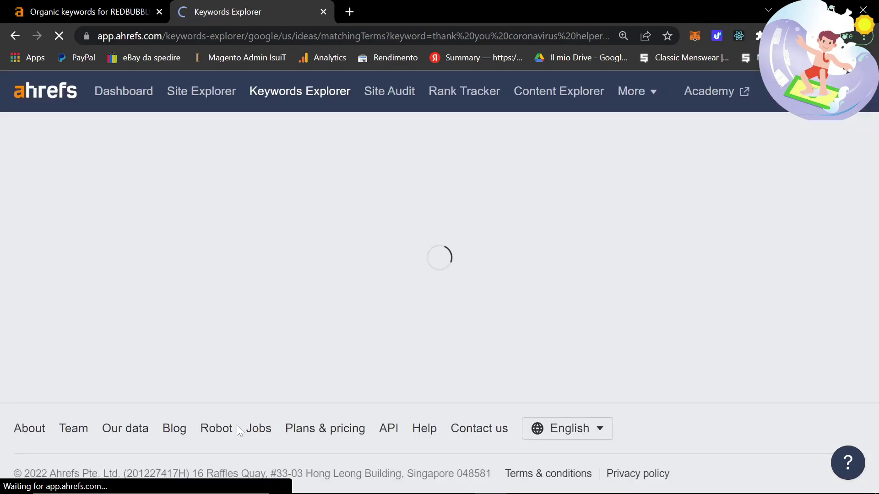
scroll(377, 407, down, 2)
scroll(269, 314, down, 2)
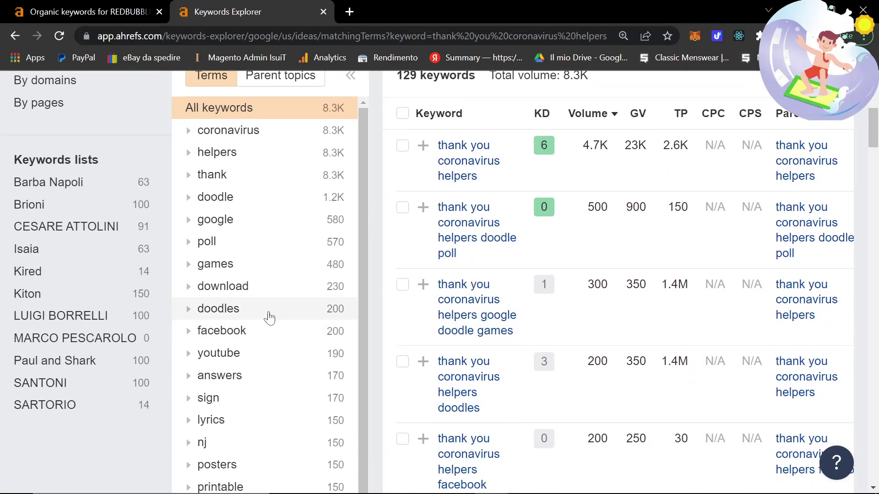
scroll(255, 206, up, 1)
scroll(282, 275, down, 1)
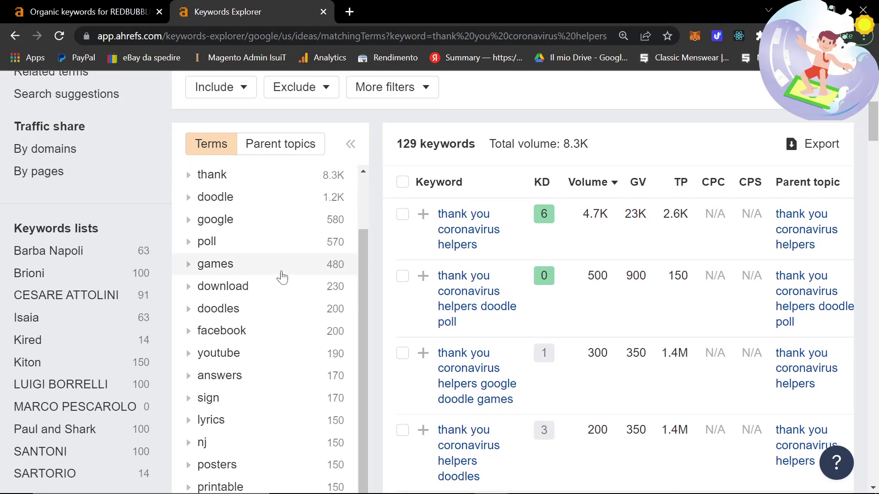
scroll(282, 275, down, 1)
scroll(288, 329, down, 2)
click(235, 265)
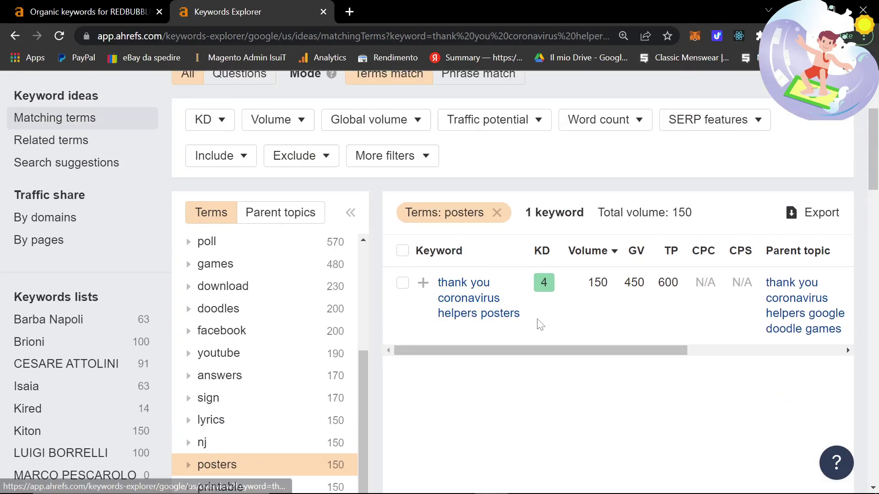
drag(535, 319, 439, 297)
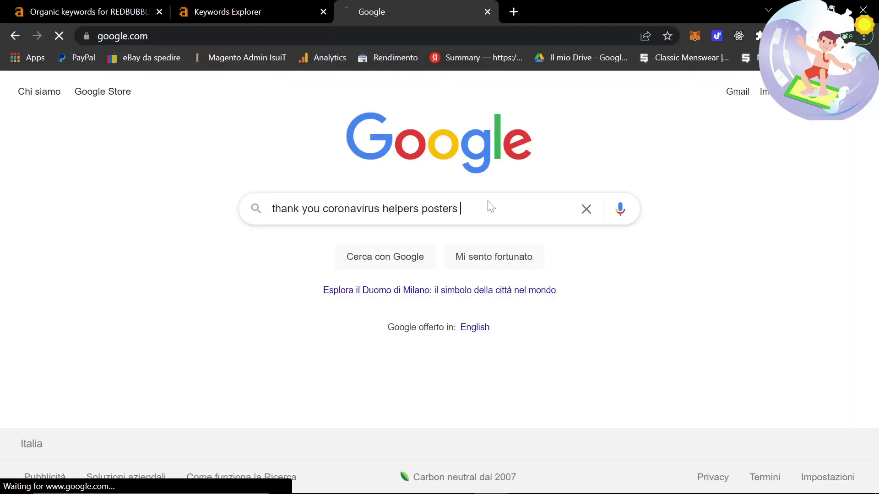
Google 'thank you coronavirus helpers posters' and open the Redbubble poster result in a new tab
key(Return)
scroll(257, 265, down, 2)
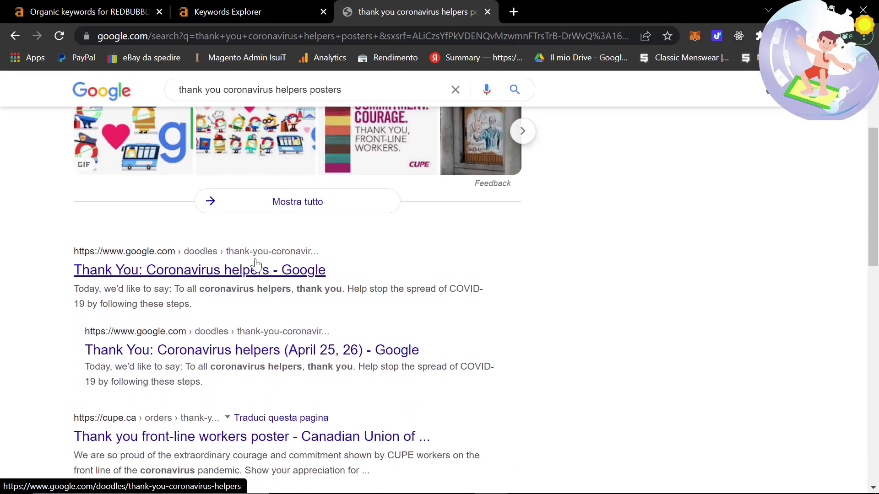
scroll(255, 263, down, 1)
scroll(198, 206, down, 2)
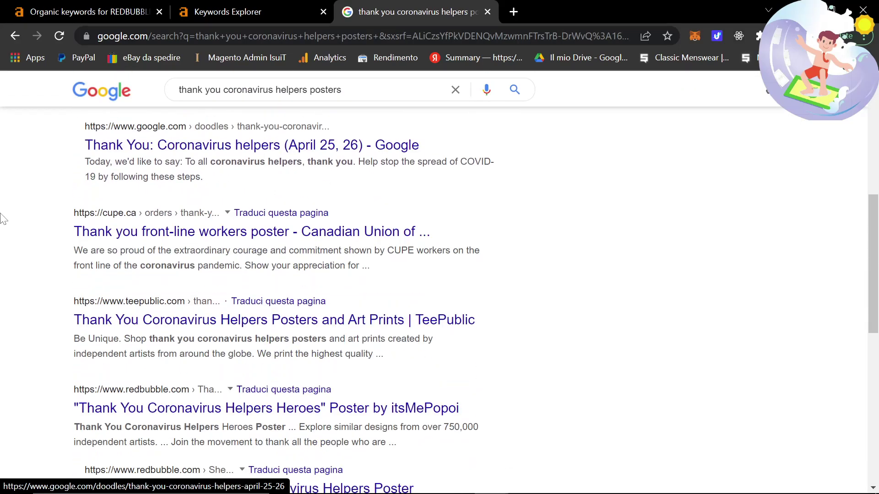
scroll(199, 207, down, 1)
middle_click(126, 344)
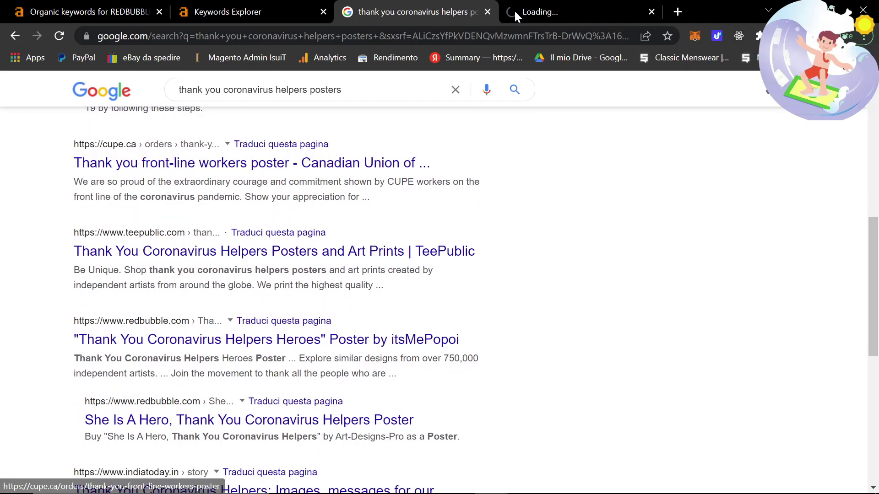
scroll(426, 255, down, 1)
scroll(474, 173, down, 1)
key(ctrl+Tab)
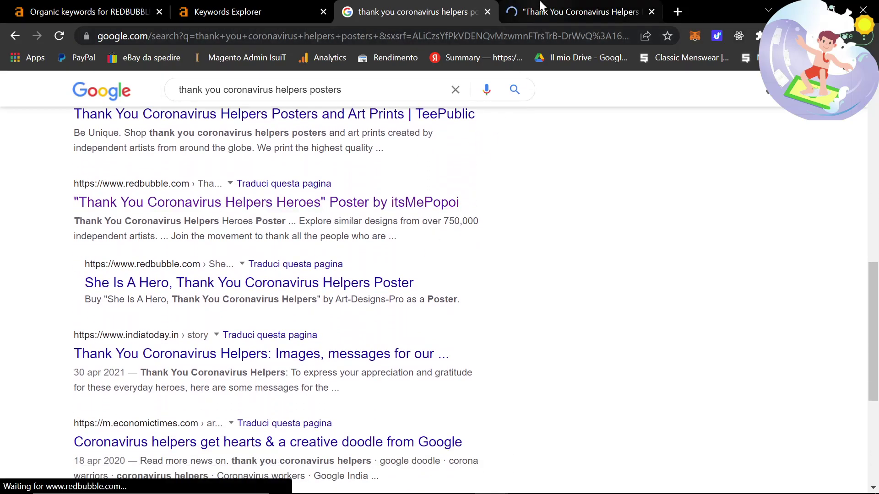
scroll(455, 226, down, 1)
scroll(652, 275, down, 1)
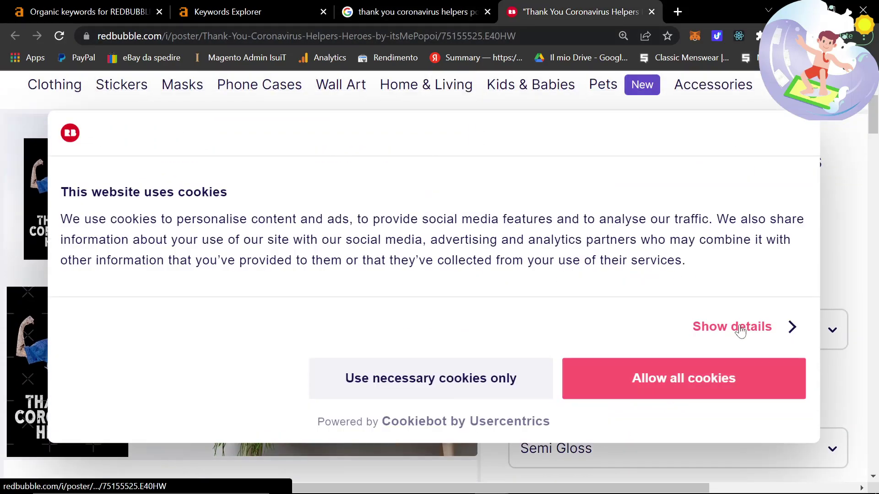
Accept Redbubble's cookies to view the €20.60 poster, then return to the REDBUBBLE.COM keywords
click(656, 365)
scroll(224, 233, down, 2)
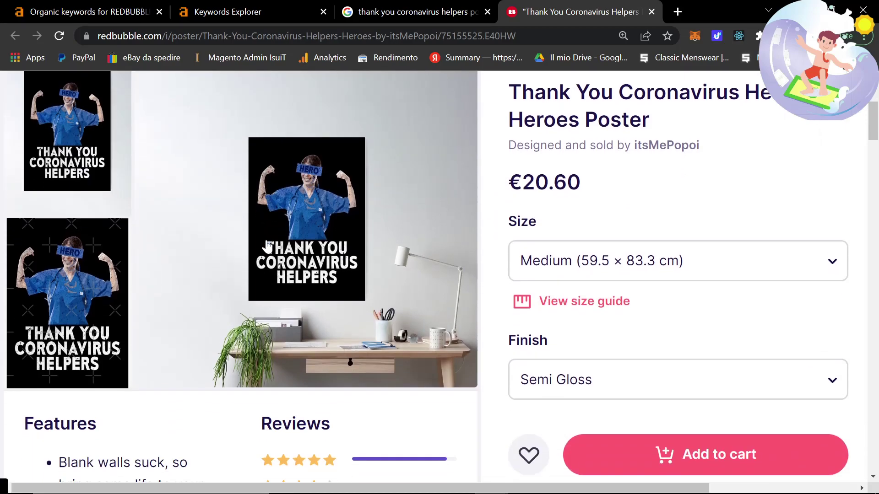
scroll(241, 240, up, 2)
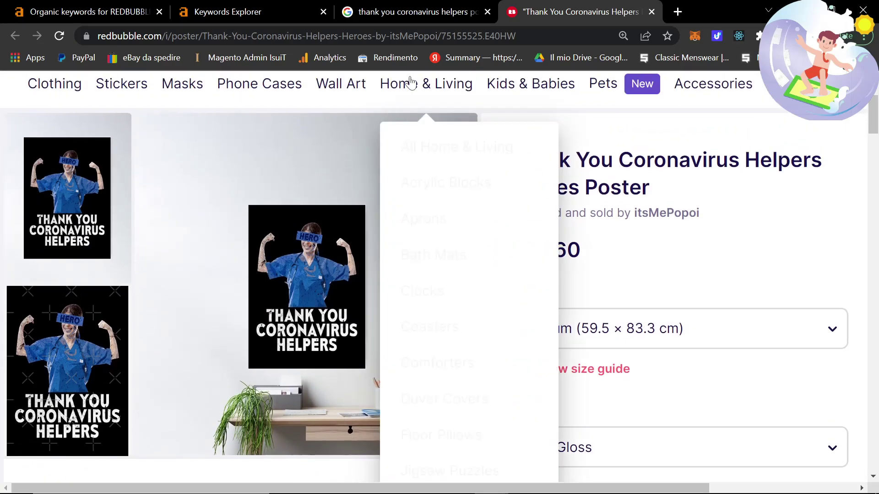
click(378, 12)
scroll(440, 303, down, 3)
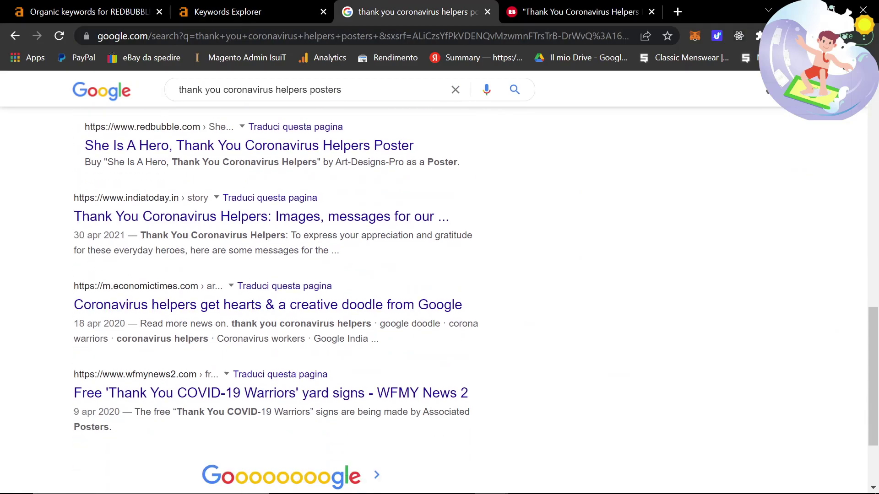
click(263, 19)
click(112, 6)
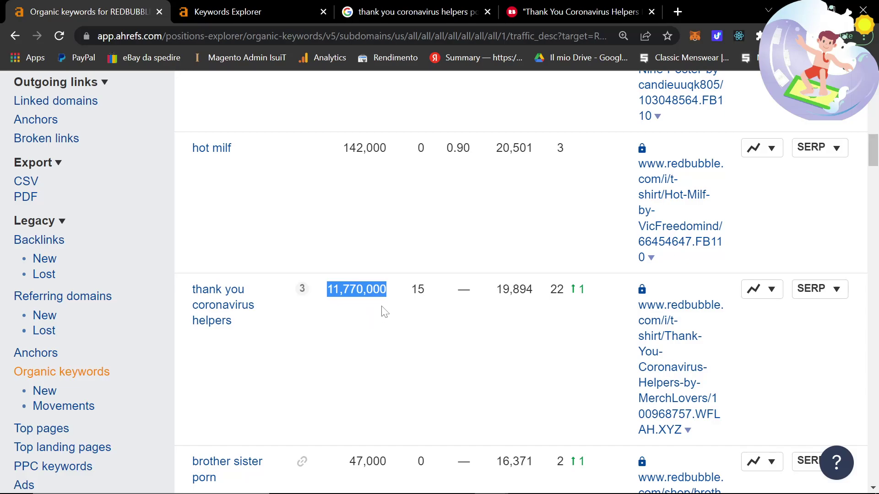
scroll(408, 298, down, 1)
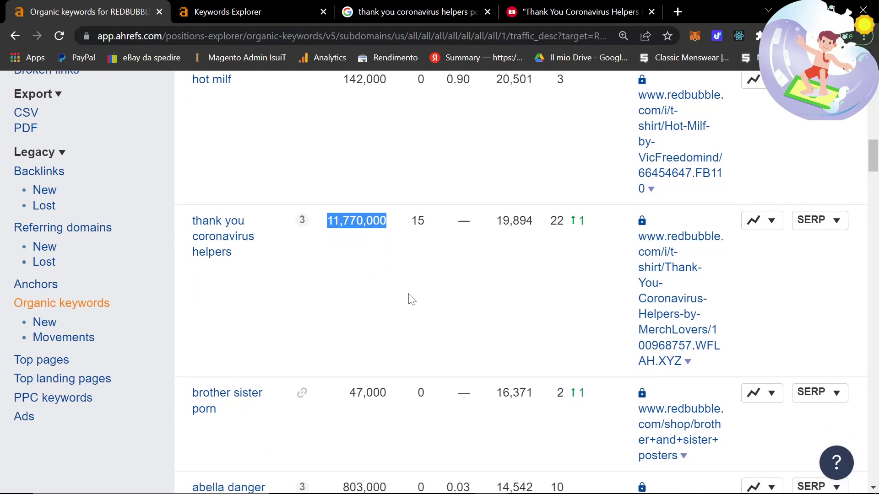
scroll(412, 297, down, 2)
scroll(412, 297, down, 1)
scroll(415, 297, down, 1)
scroll(415, 297, down, 1)
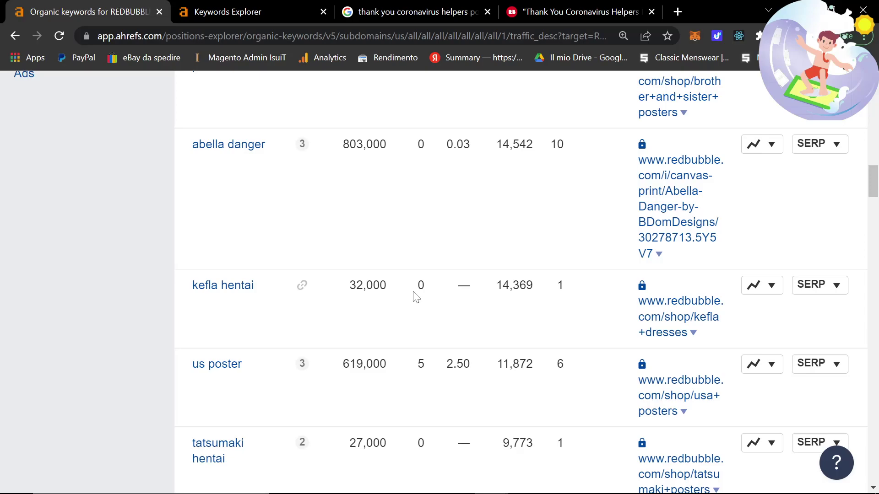
scroll(415, 297, down, 1)
scroll(415, 297, down, 1)
scroll(415, 296, down, 1)
scroll(415, 297, up, 6)
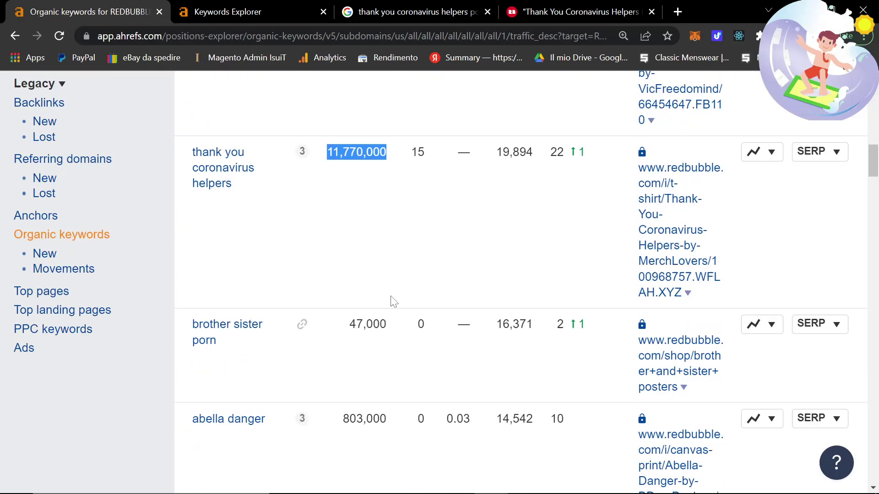
scroll(392, 304, up, 3)
scroll(378, 310, down, 1)
Paste 'thank you coronavirus helpers' into the Notepad list and shrink the text
drag(275, 343, 194, 287)
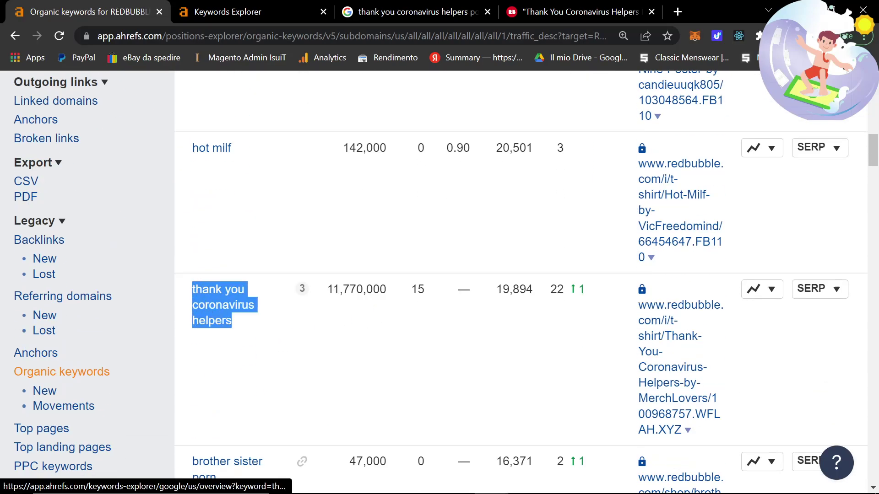
scroll(194, 298, up, 1)
key(alt+Tab)
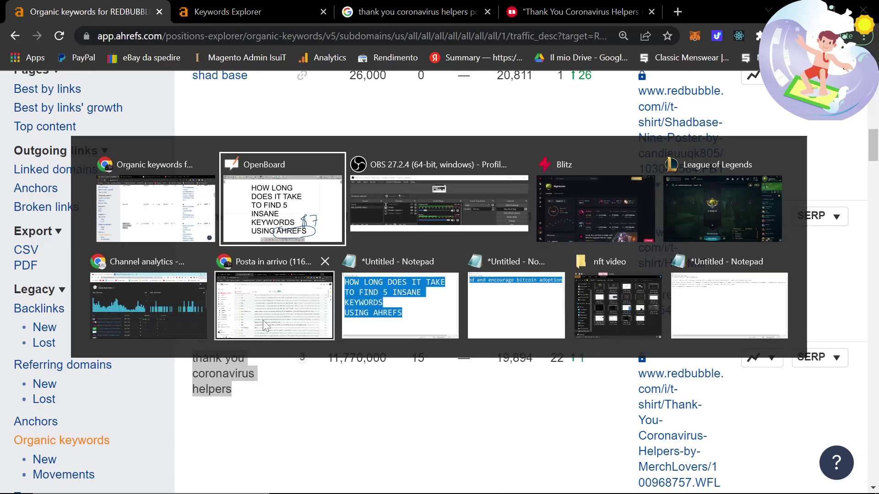
click(400, 302)
key(ctrl+v)
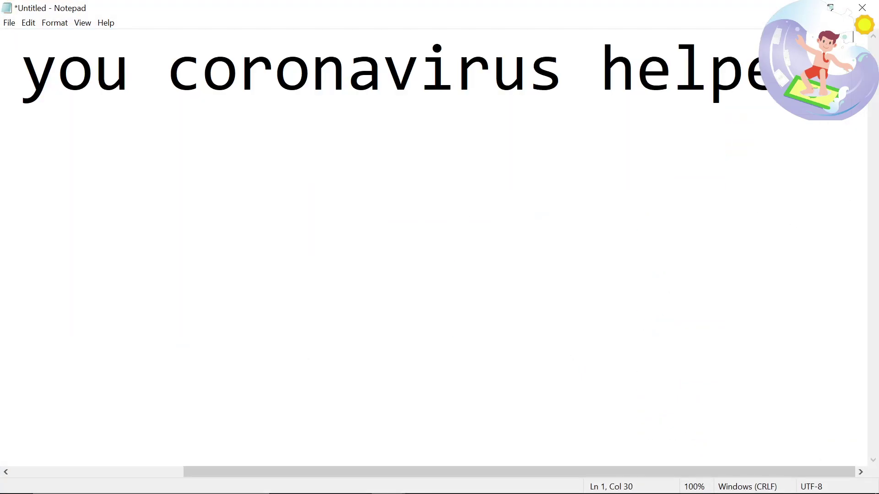
key(ctrl+minus)
key(ctrl+minus)
key(ctrl+minus)
Back in Ahrefs, go to keyword results page 2 and select 'superstonk'
key(alt+Tab)
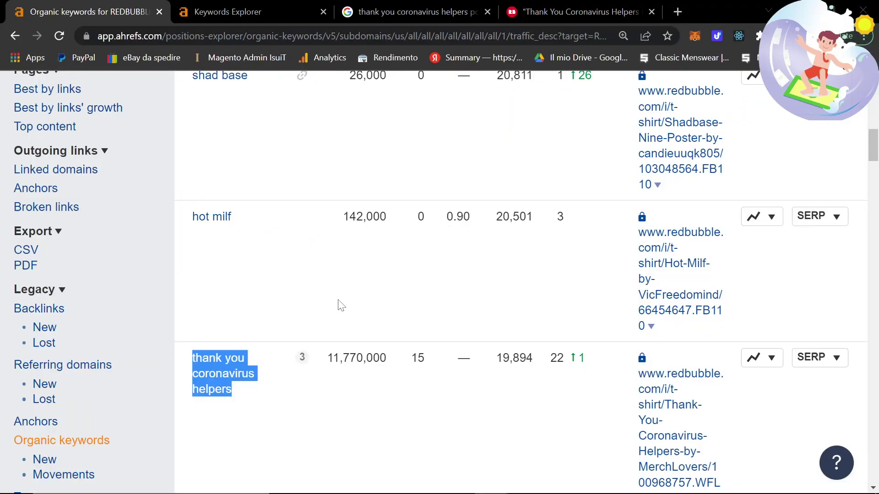
scroll(340, 304, down, 2)
scroll(344, 304, down, 2)
scroll(344, 304, down, 2)
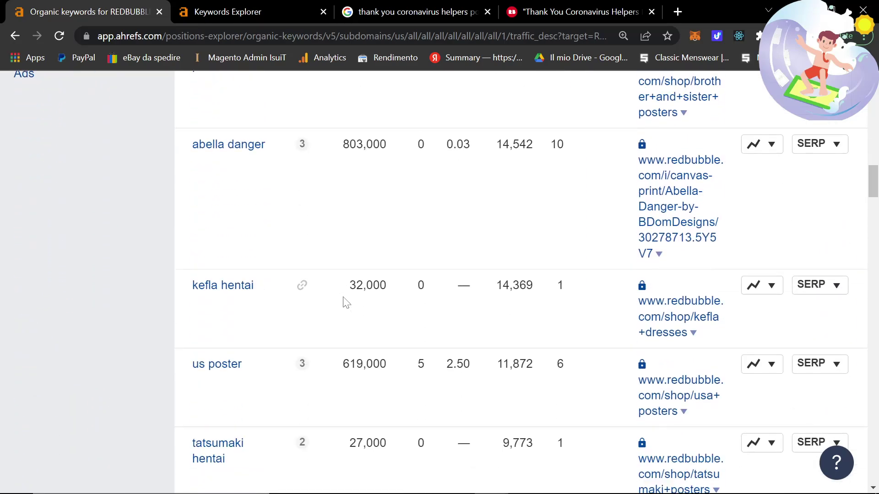
scroll(341, 300, down, 2)
scroll(341, 300, down, 3)
scroll(341, 300, down, 1)
scroll(439, 289, down, 2)
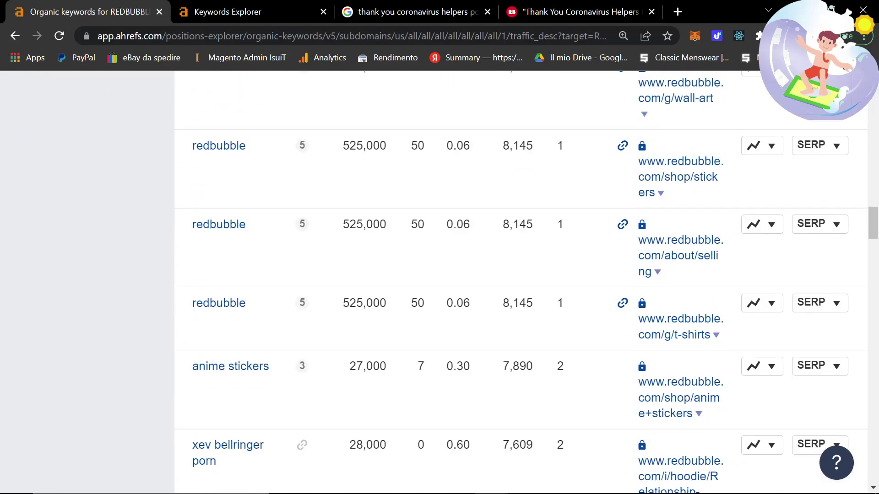
scroll(439, 288, down, 1)
scroll(440, 289, down, 2)
scroll(440, 289, down, 3)
scroll(347, 296, down, 1)
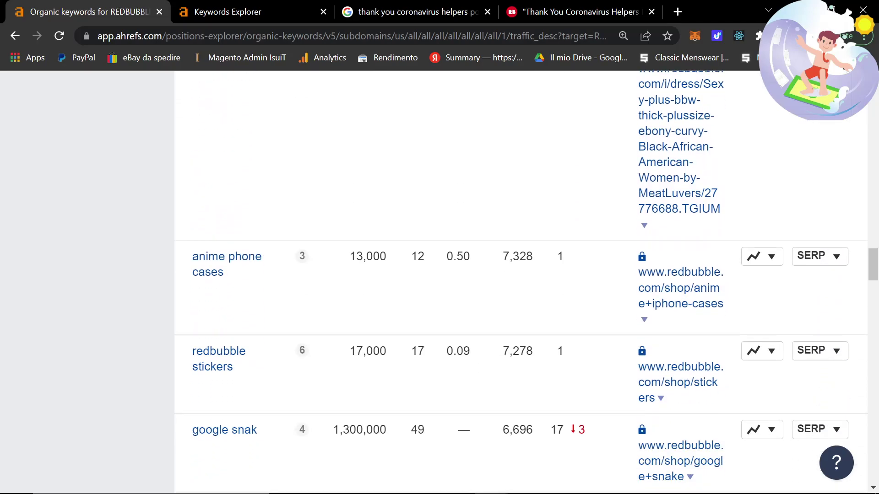
scroll(347, 296, down, 1)
scroll(347, 295, down, 1)
scroll(347, 296, down, 1)
scroll(347, 296, down, 2)
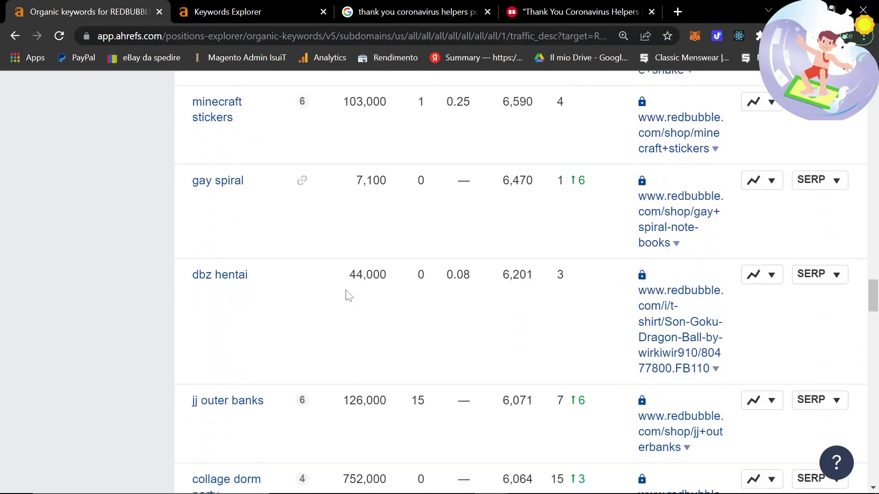
scroll(347, 295, down, 1)
scroll(346, 295, down, 2)
scroll(347, 296, down, 1)
scroll(347, 295, down, 4)
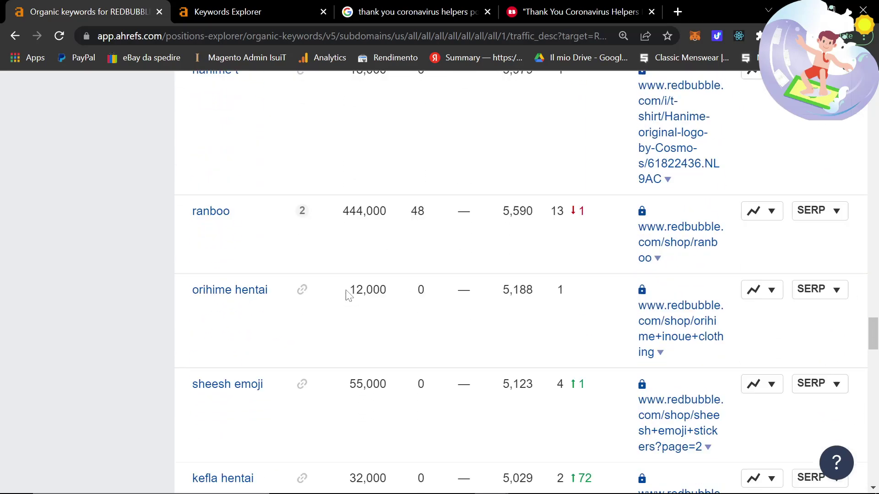
scroll(346, 295, down, 3)
scroll(347, 296, down, 4)
scroll(347, 295, down, 1)
scroll(347, 295, down, 4)
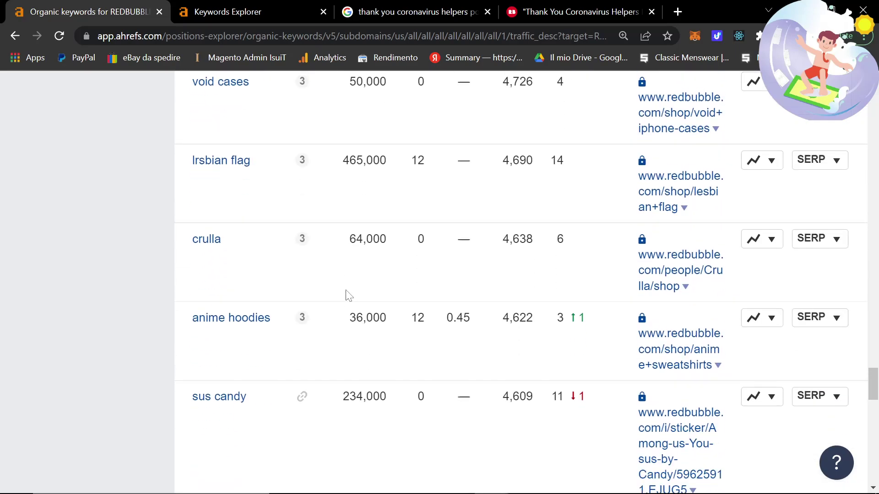
scroll(347, 296, down, 1)
scroll(347, 295, down, 2)
scroll(347, 295, down, 2)
scroll(346, 295, down, 2)
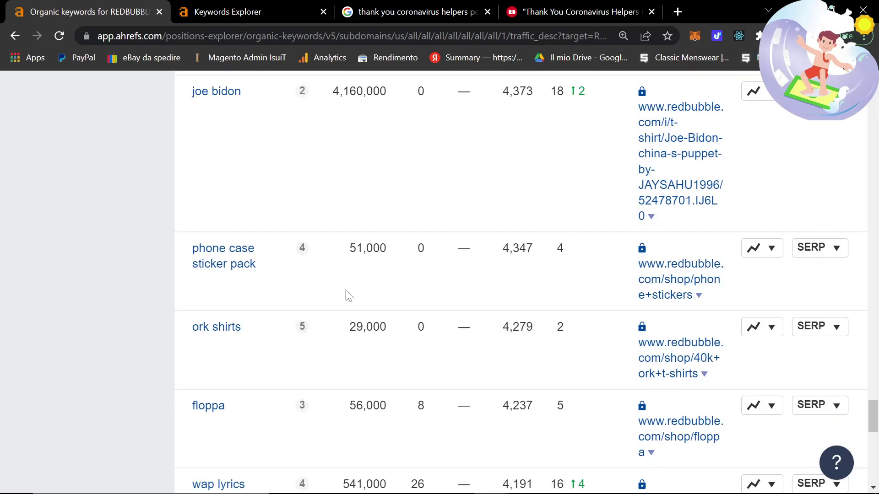
scroll(779, 333, down, 1)
scroll(477, 319, down, 3)
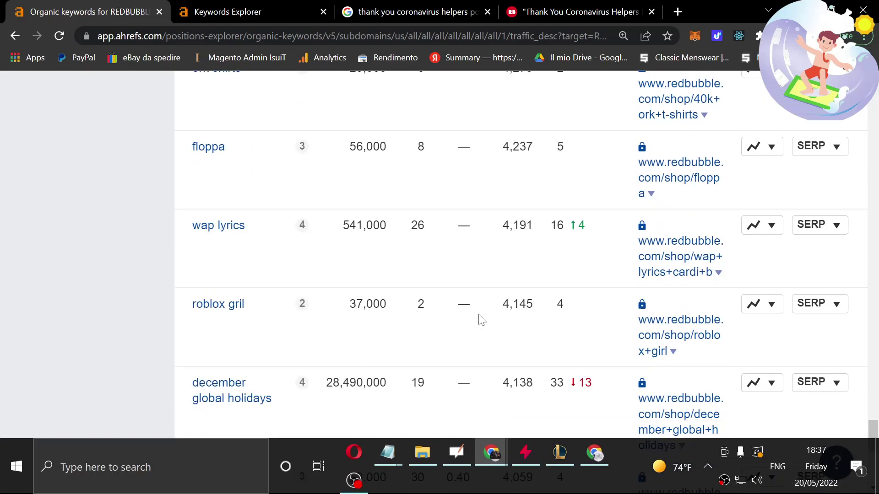
scroll(478, 318, down, 2)
scroll(468, 308, down, 2)
scroll(469, 309, down, 2)
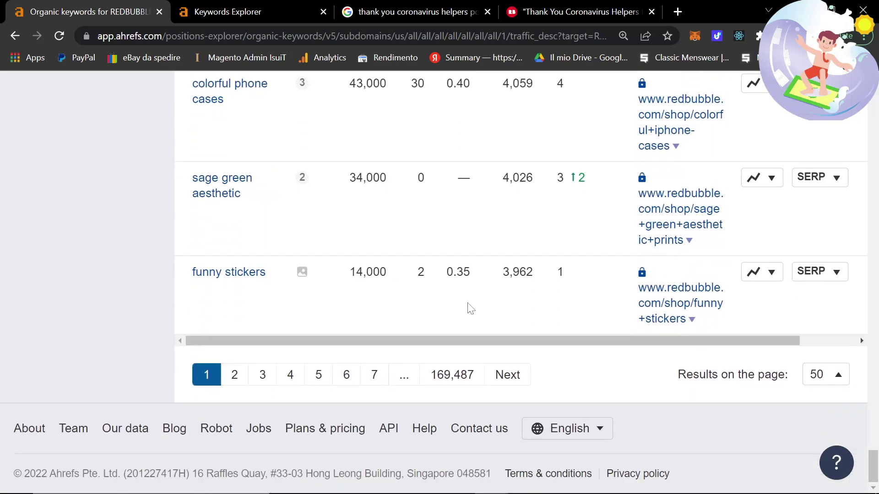
click(233, 376)
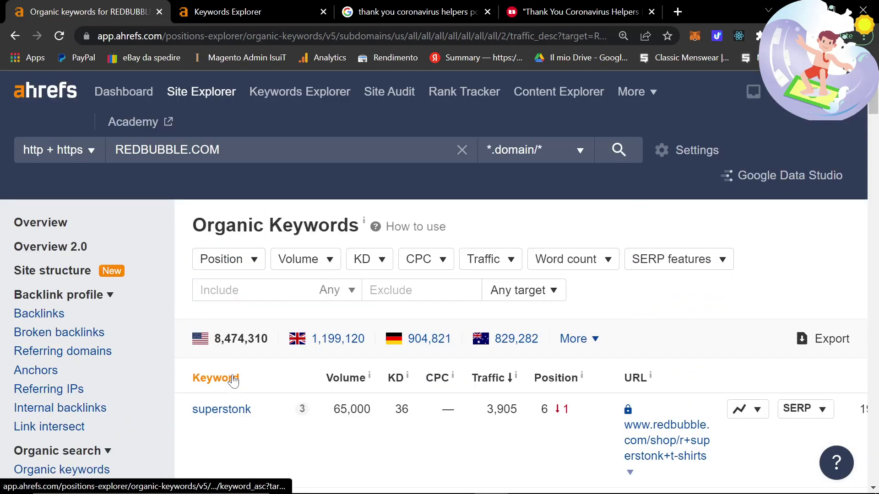
scroll(330, 340, down, 3)
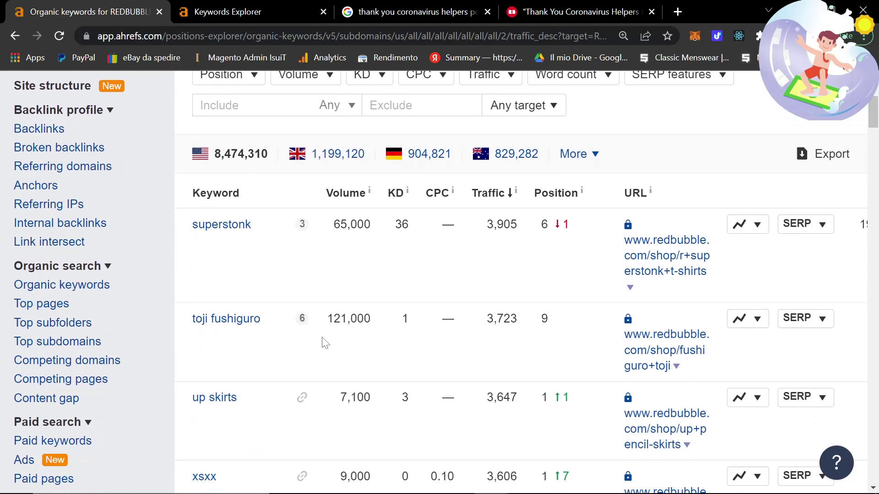
scroll(329, 327, down, 3)
scroll(334, 323, up, 2)
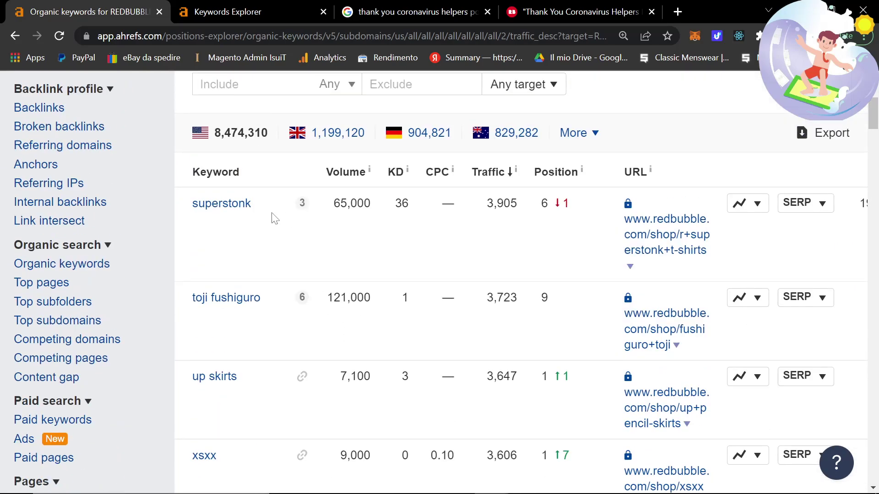
drag(282, 209, 178, 215)
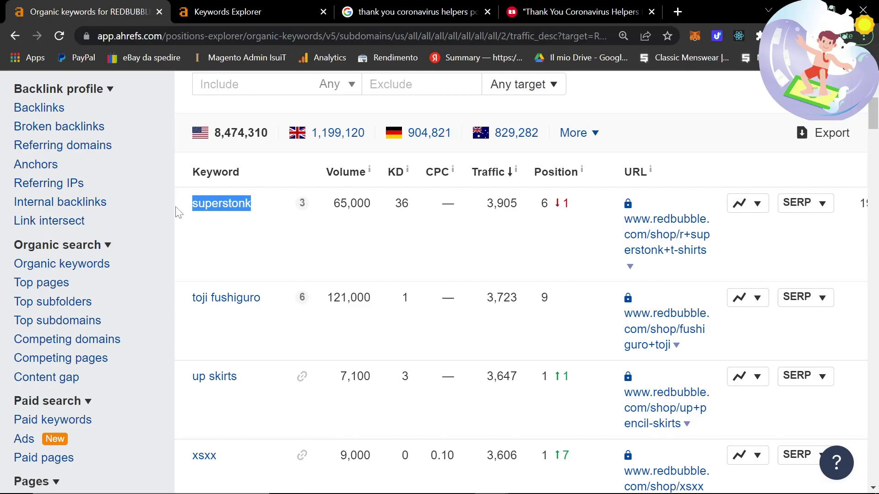
Search Google for the copied 'superstonk' keyword and look for Redbubble on the results
key(ctrl+c)
click(468, 11)
click(289, 89)
key(ctrl+a)
key(ctrl+v)
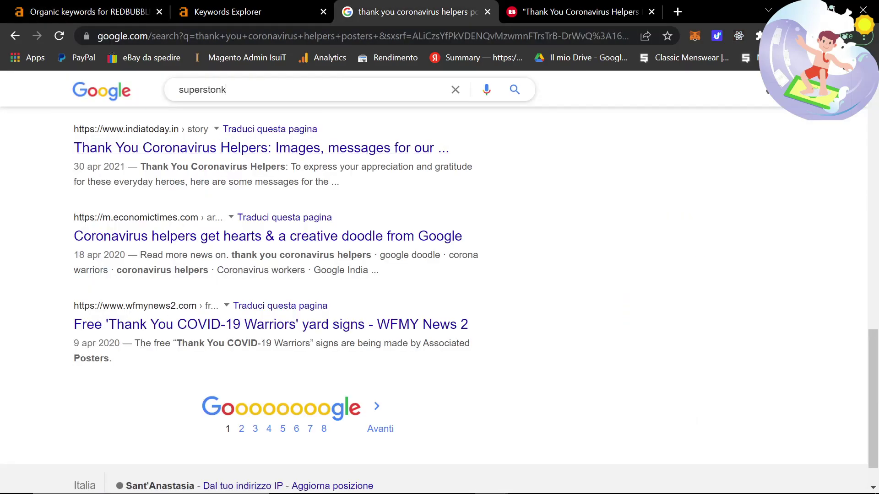
key(Return)
key(ctrl+f)
text(redbub)
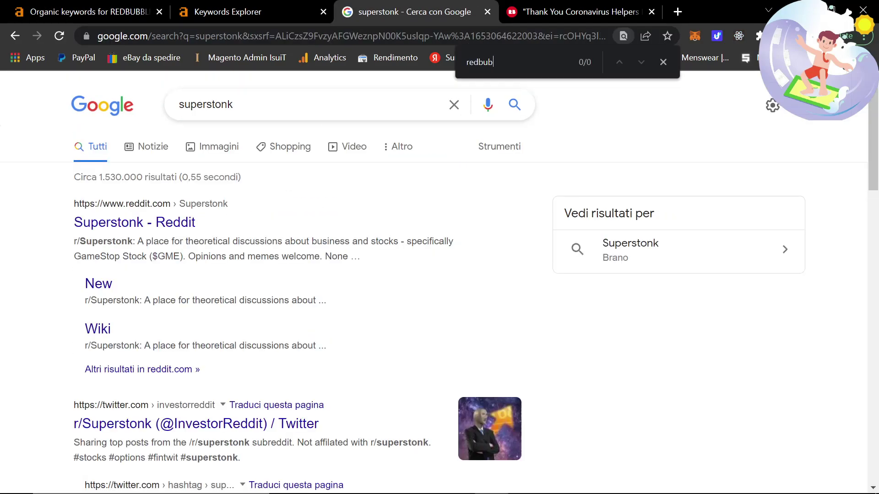
text( st)
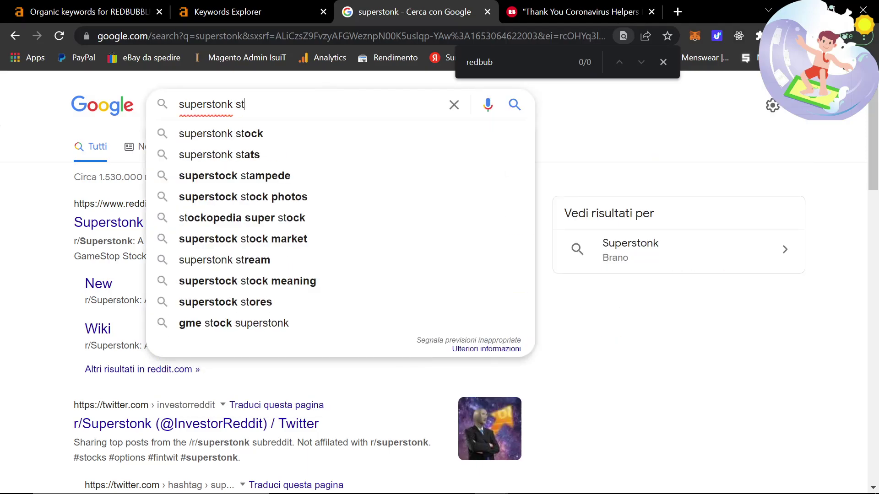
text(i)
Refine the search to 'superstonk tshirt', then choose the 'superstonk t shirt' suggestion
key(BackSpace)
key(BackSpace)
key(BackSpace)
text(t)
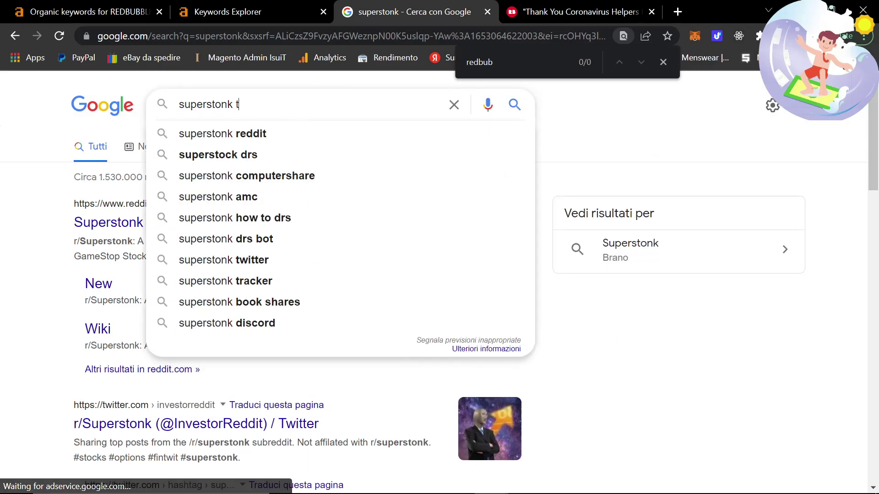
text(s)
text(hirt)
key(Return)
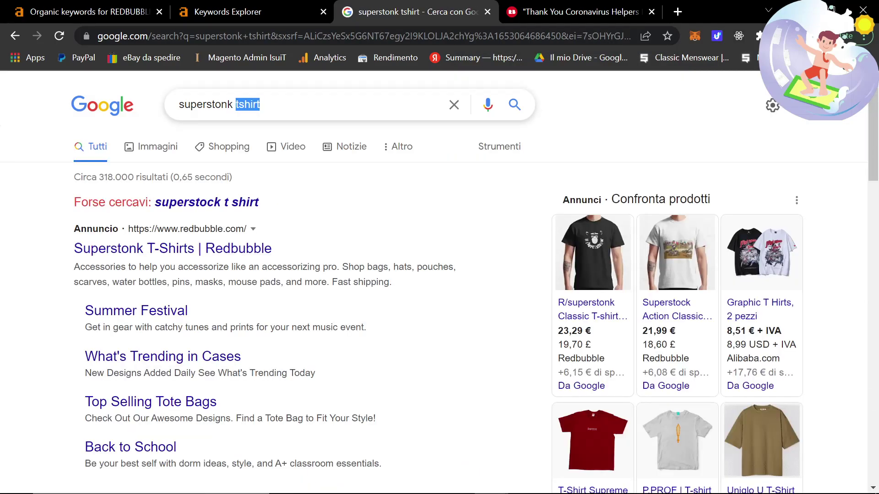
key(BackSpace)
text(ts)
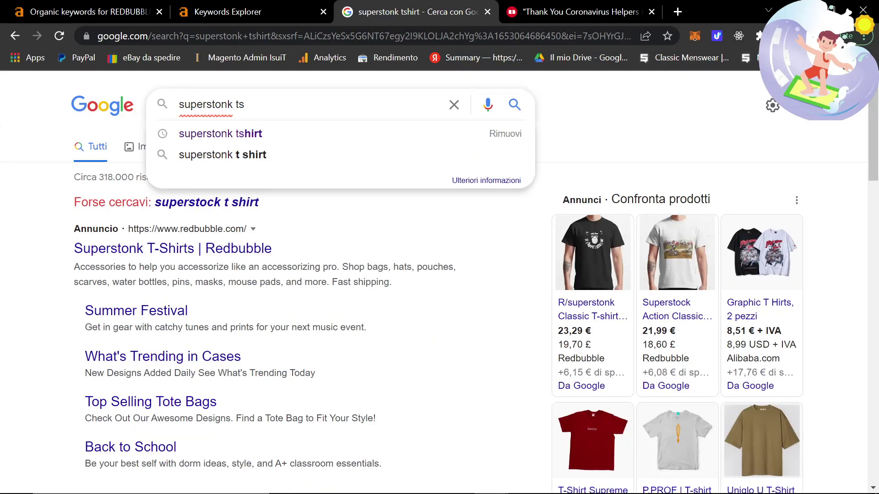
click(221, 155)
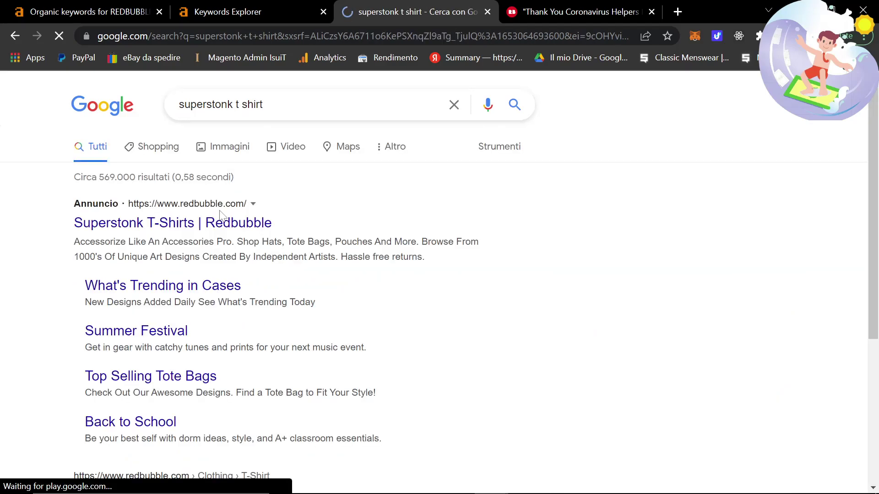
scroll(299, 311, down, 2)
scroll(297, 311, down, 4)
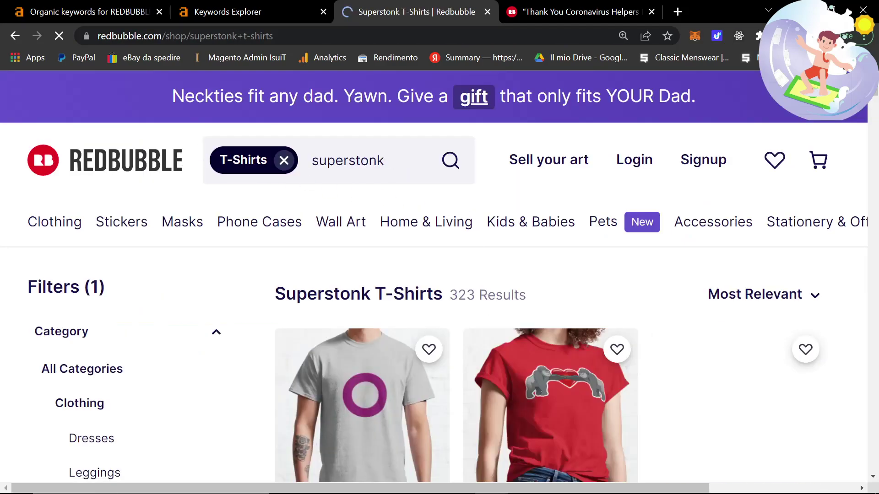
Select 'Superstonk' in Redbubble's 323-result T-shirt heading and compare it with the Notepad list
drag(480, 295, 475, 294)
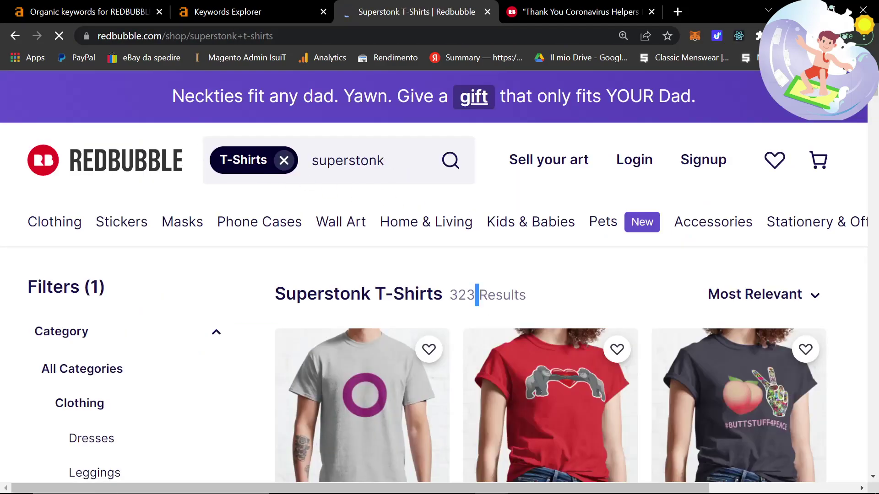
click(476, 295)
drag(443, 294, 274, 289)
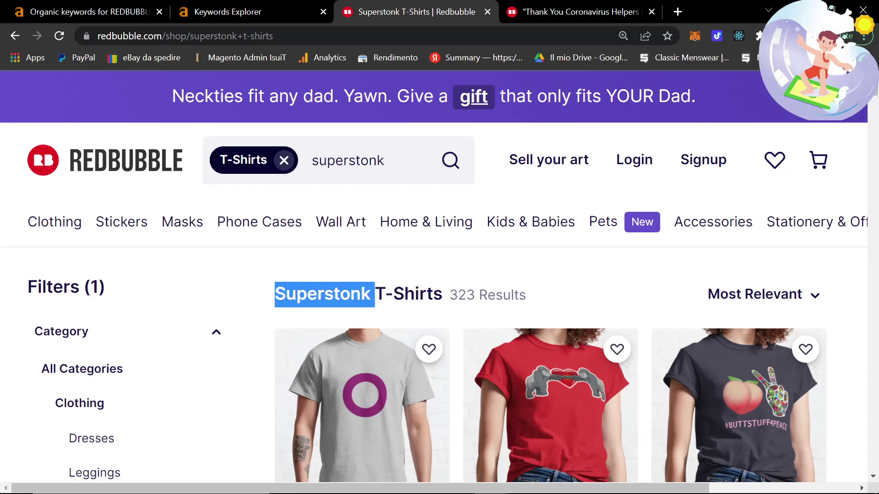
key(alt+Tab)
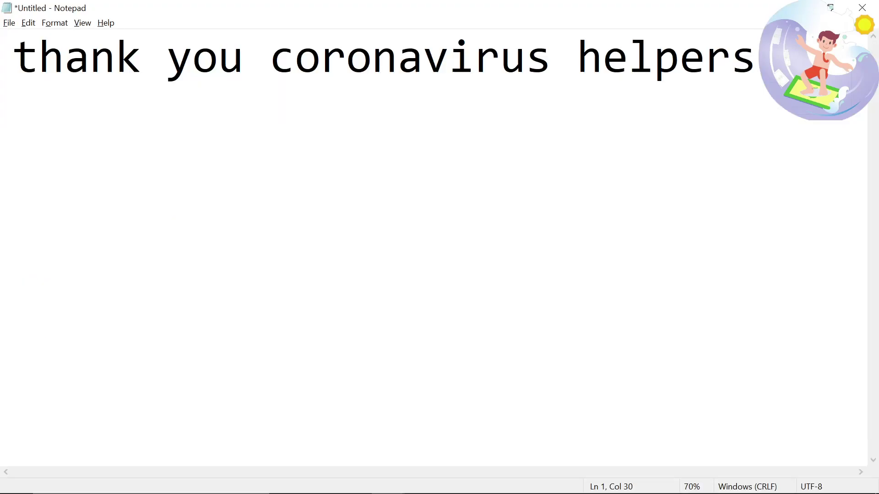
key(alt+Tab)
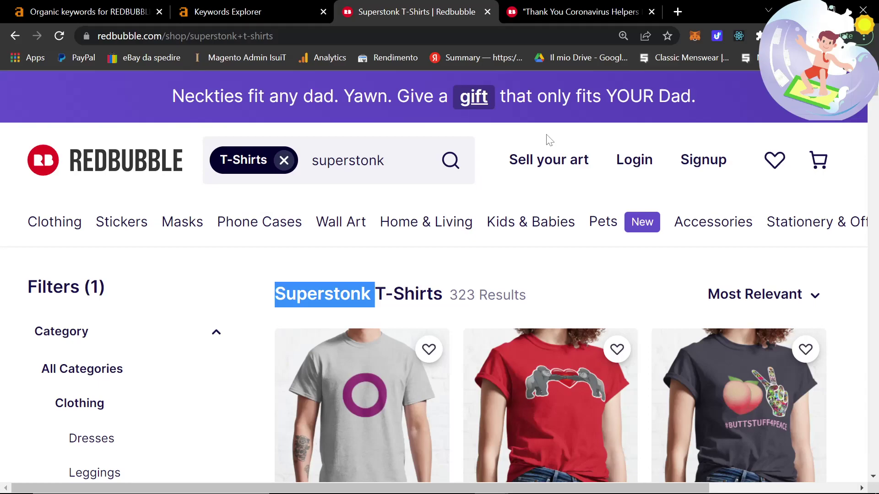
Scroll page 2 of Redbubble's Ahrefs organic keywords down to the pagination bar
click(127, 5)
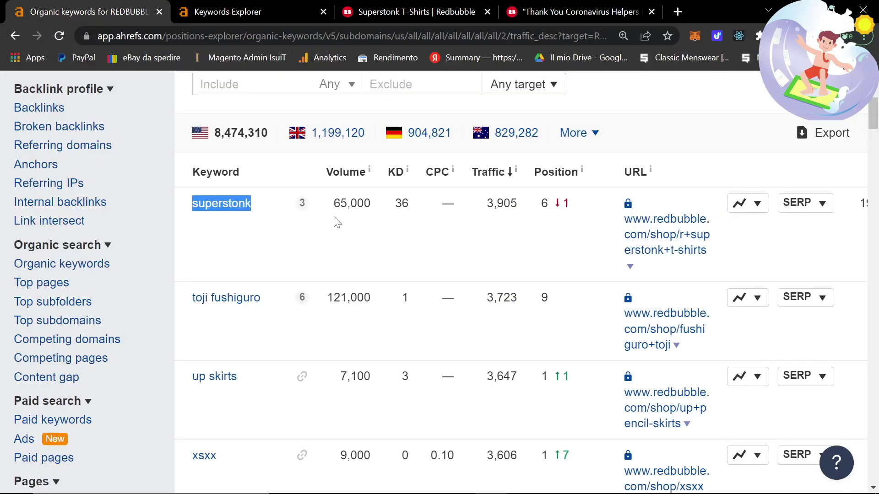
scroll(337, 221, down, 1)
scroll(336, 221, down, 3)
scroll(337, 221, down, 2)
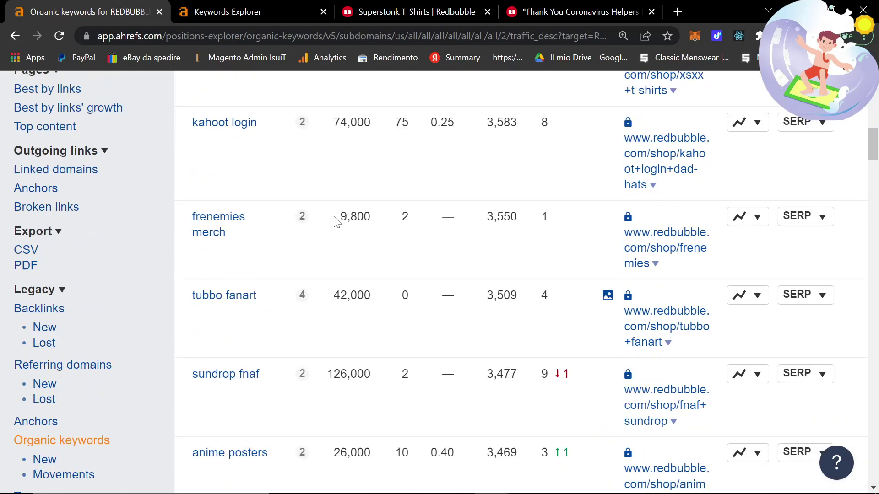
scroll(336, 221, down, 2)
scroll(336, 221, down, 2)
scroll(337, 221, down, 2)
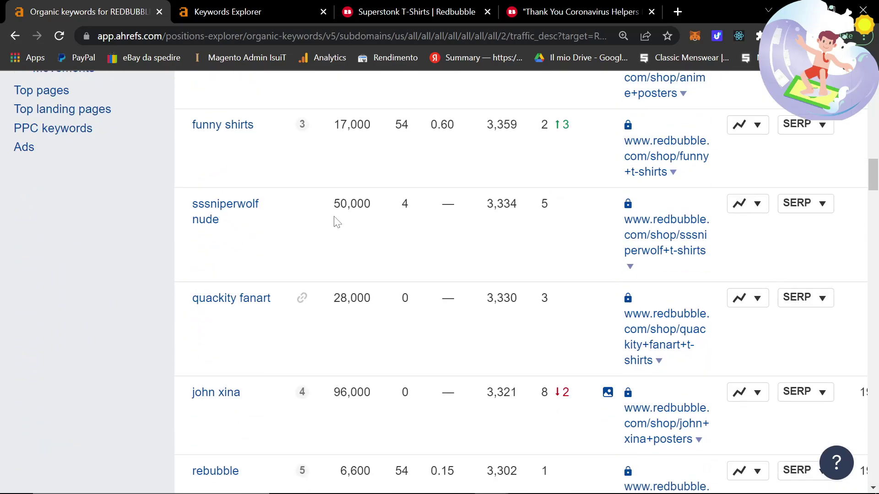
scroll(337, 221, down, 1)
scroll(336, 221, down, 1)
scroll(336, 222, down, 2)
scroll(337, 222, down, 1)
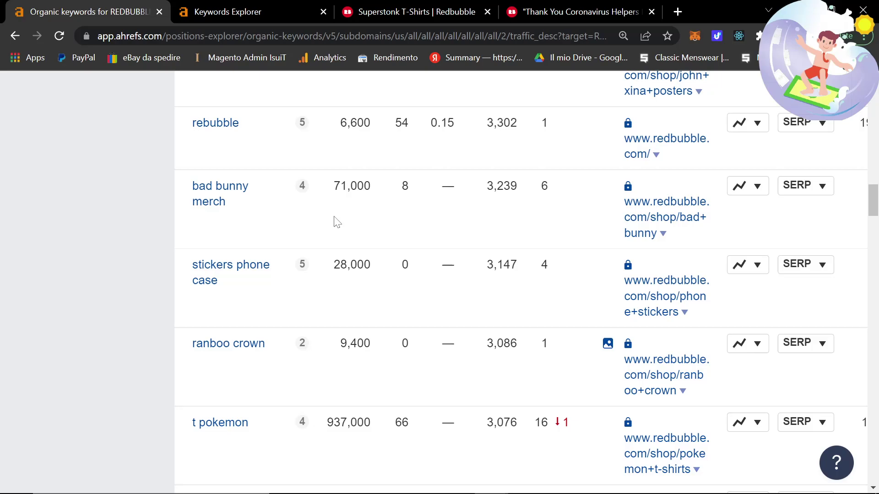
scroll(337, 222, down, 1)
scroll(336, 222, down, 1)
scroll(337, 221, down, 1)
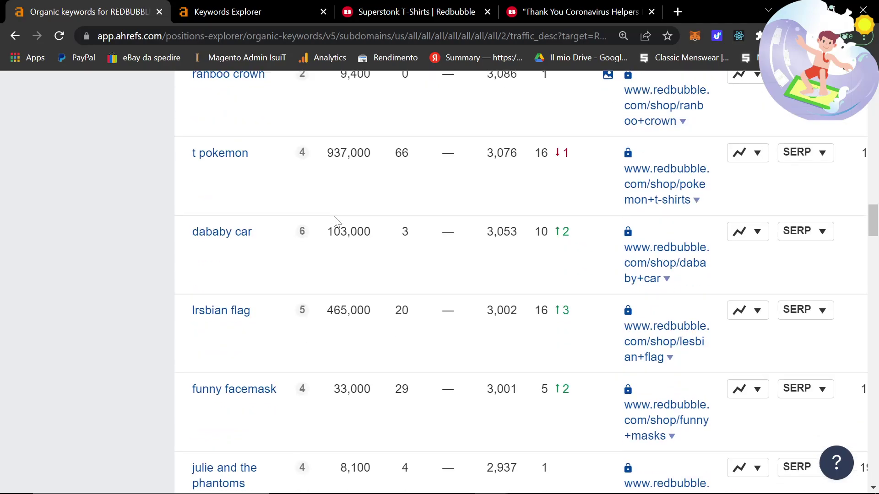
scroll(337, 221, down, 1)
scroll(337, 221, down, 1)
scroll(335, 222, down, 1)
scroll(310, 223, down, 1)
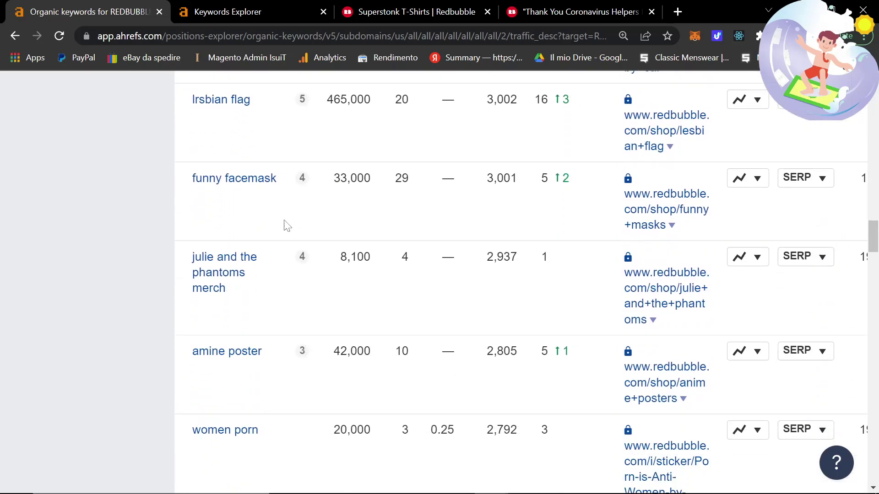
scroll(240, 230, down, 2)
scroll(201, 233, down, 1)
scroll(168, 241, down, 1)
scroll(162, 252, up, 3)
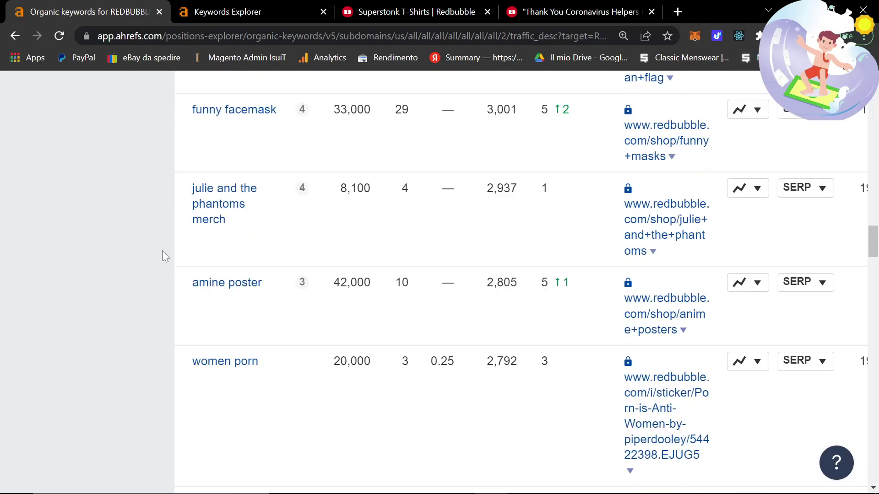
scroll(163, 295, down, 3)
scroll(269, 278, down, 1)
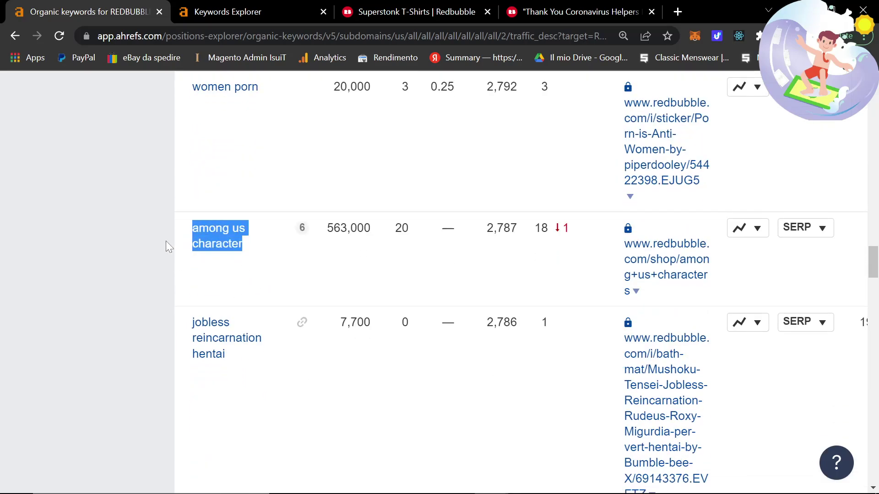
scroll(160, 245, down, 1)
scroll(160, 245, down, 1)
scroll(160, 245, down, 1)
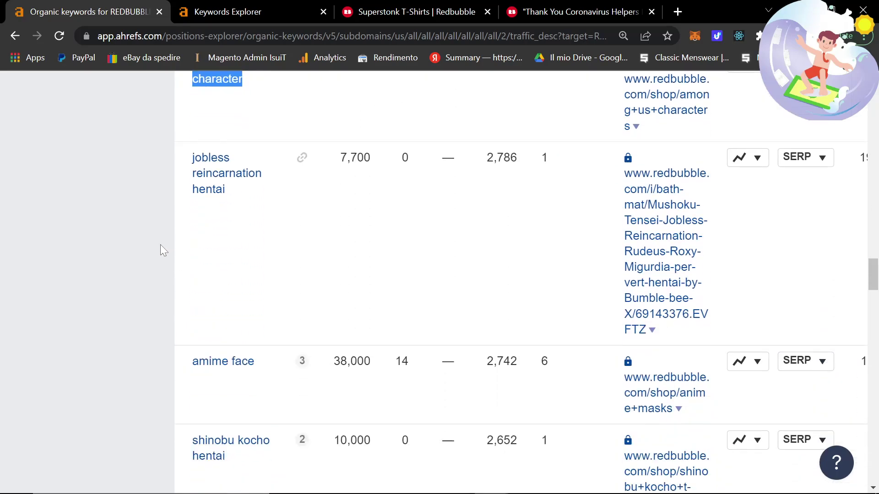
scroll(160, 245, down, 3)
scroll(160, 244, down, 3)
scroll(160, 244, down, 2)
scroll(160, 245, down, 3)
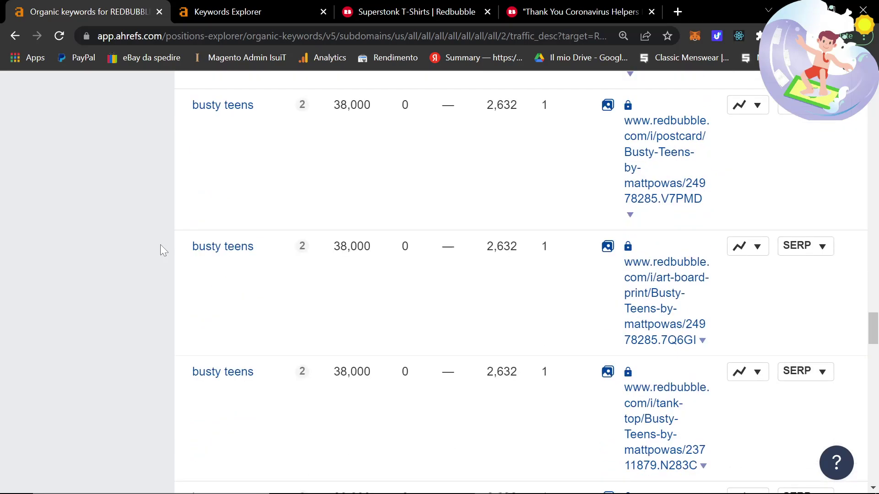
scroll(160, 244, down, 2)
scroll(161, 245, down, 5)
scroll(160, 245, down, 1)
scroll(160, 244, down, 2)
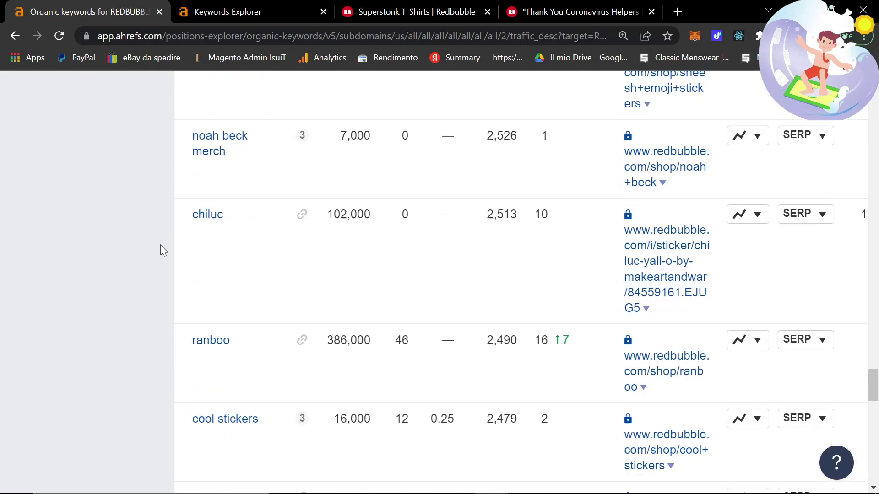
scroll(160, 244, down, 1)
scroll(161, 245, down, 3)
scroll(160, 245, down, 1)
scroll(159, 244, down, 3)
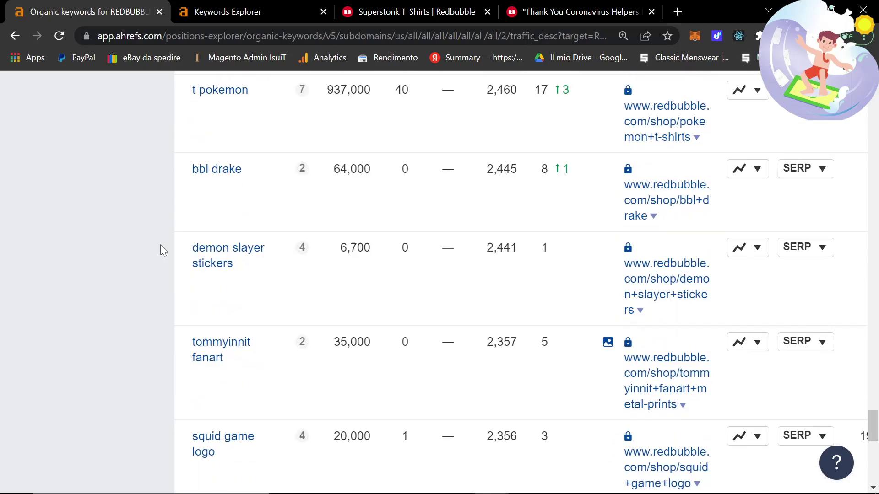
scroll(160, 244, down, 1)
scroll(161, 245, down, 1)
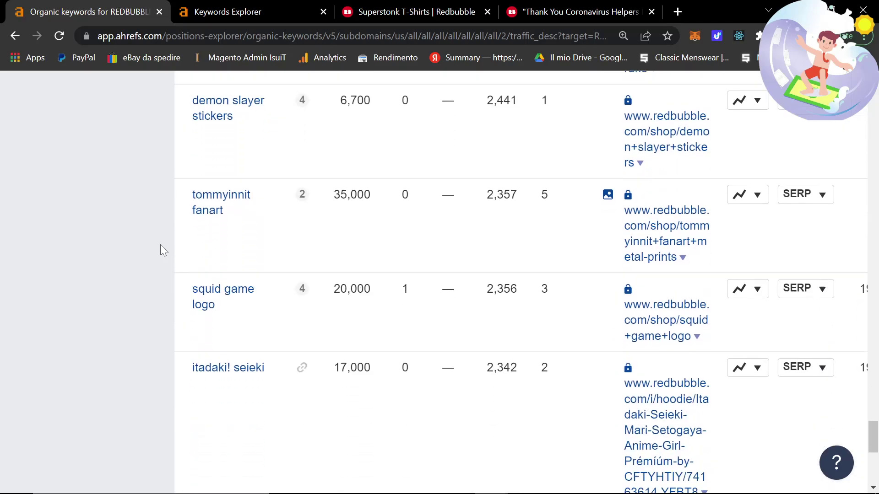
scroll(160, 245, down, 2)
scroll(160, 248, down, 2)
scroll(160, 249, down, 1)
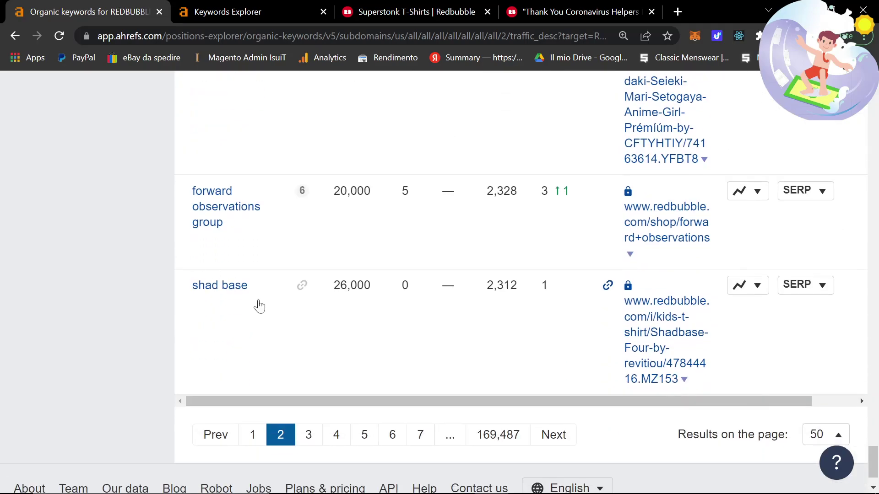
Go to page 3 of the organic keywords and select 'frog butt' (75,000 volume)
click(308, 434)
scroll(265, 310, down, 2)
scroll(265, 310, down, 1)
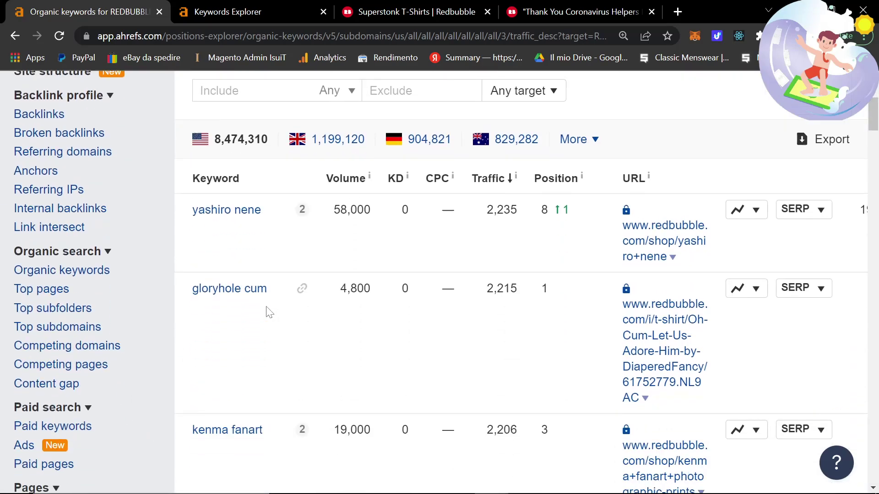
scroll(266, 316, down, 2)
scroll(265, 318, down, 2)
scroll(265, 318, down, 1)
scroll(265, 317, down, 2)
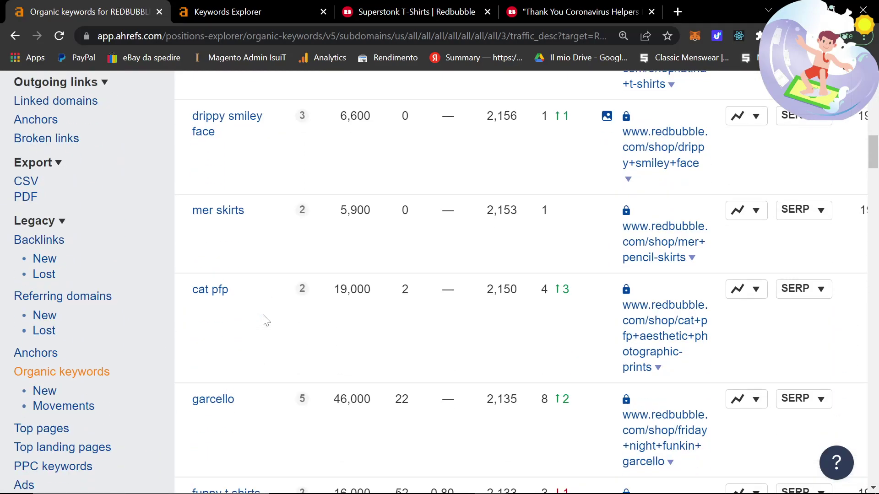
scroll(265, 319, down, 2)
scroll(265, 320, down, 2)
scroll(264, 321, down, 1)
scroll(265, 320, down, 4)
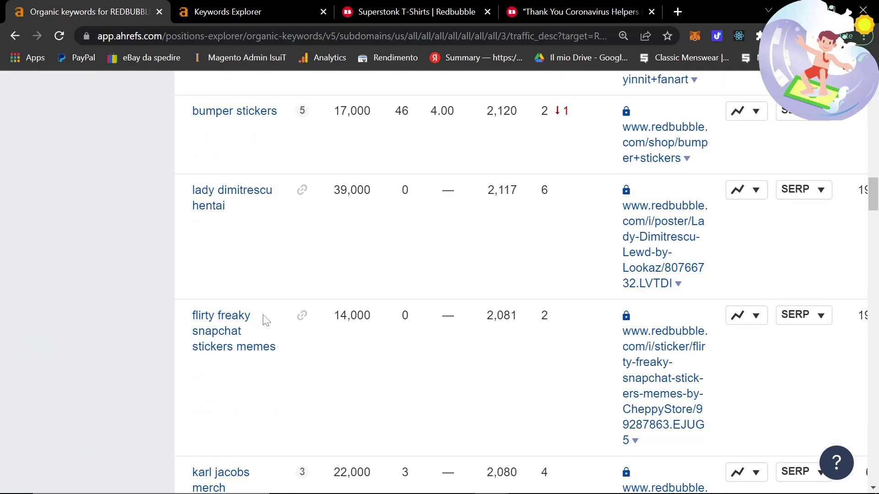
scroll(265, 320, down, 2)
scroll(265, 321, down, 1)
scroll(266, 320, down, 2)
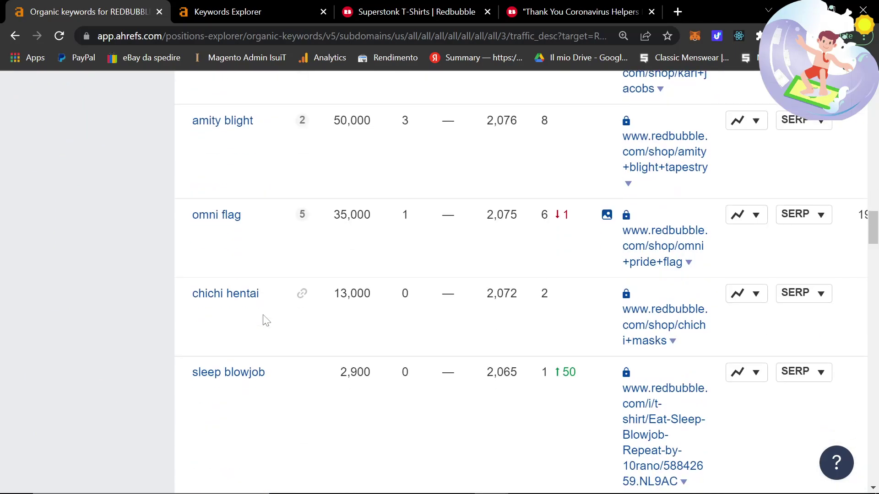
scroll(265, 320, down, 4)
scroll(265, 320, down, 1)
scroll(266, 320, down, 2)
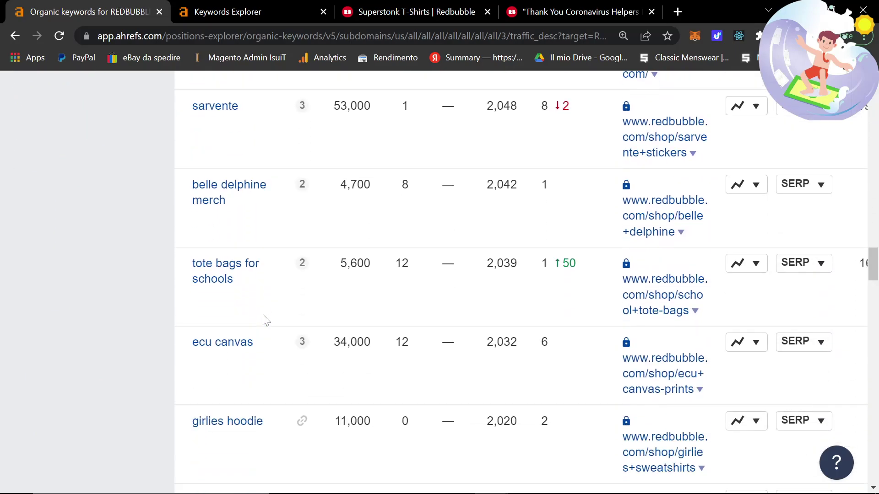
scroll(265, 320, down, 1)
scroll(265, 320, down, 1)
scroll(265, 320, down, 4)
scroll(265, 321, down, 3)
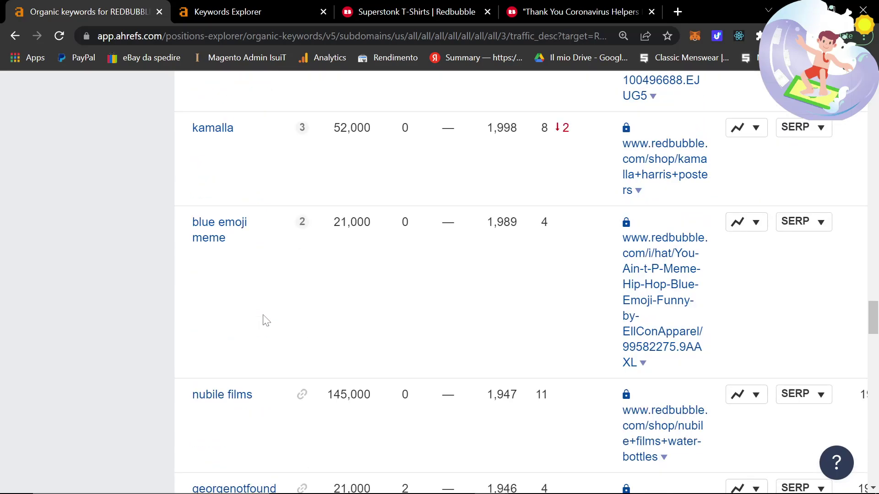
scroll(265, 320, down, 2)
scroll(266, 320, down, 2)
scroll(265, 320, down, 2)
scroll(266, 320, down, 2)
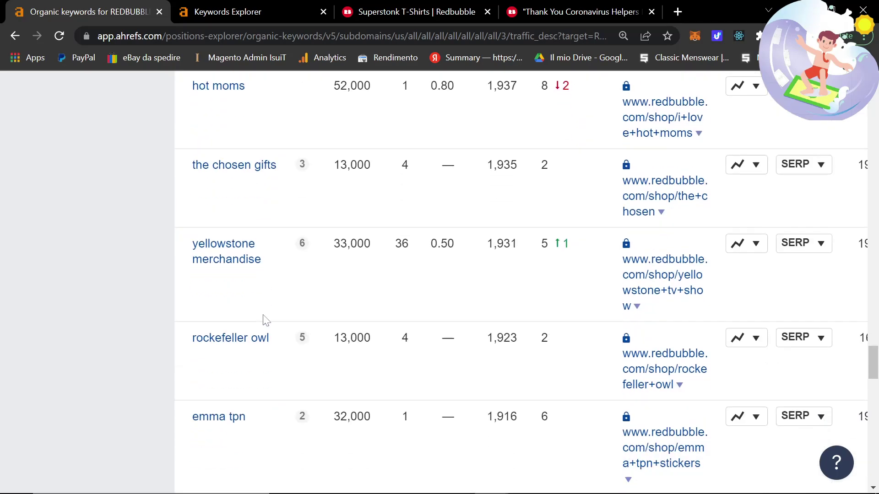
scroll(266, 320, down, 2)
scroll(265, 320, down, 1)
scroll(265, 321, down, 3)
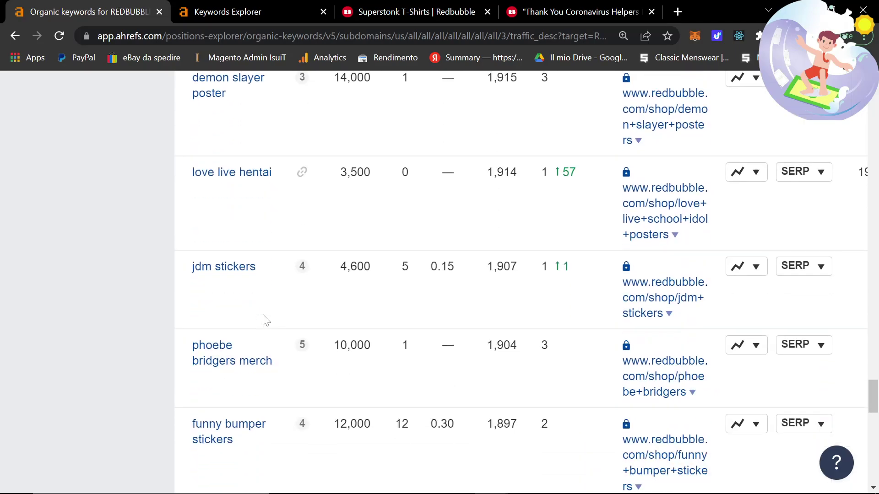
scroll(265, 320, down, 2)
scroll(265, 320, down, 2)
scroll(265, 320, down, 3)
scroll(265, 320, down, 2)
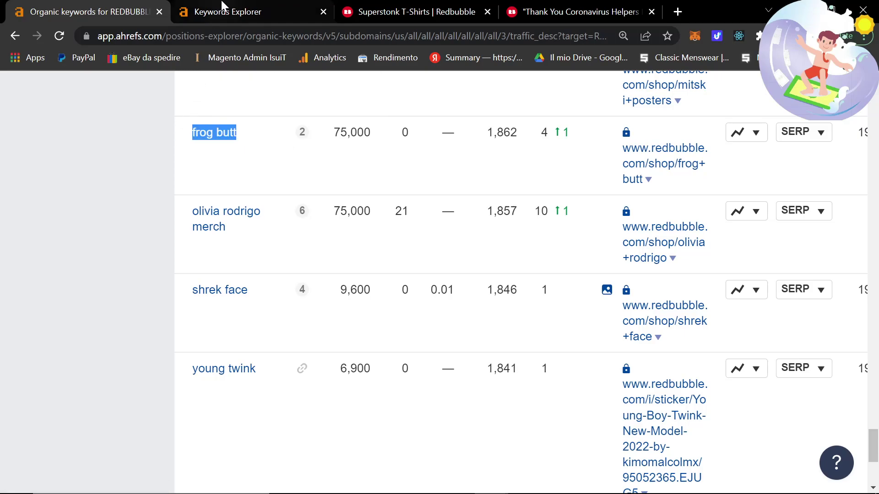
Search Google for 'frog butt' and confirm Redbubble's Frog Butt shop page shows 637 results
click(222, 8)
click(412, 12)
key(ctrl+l)
text(frog butt)
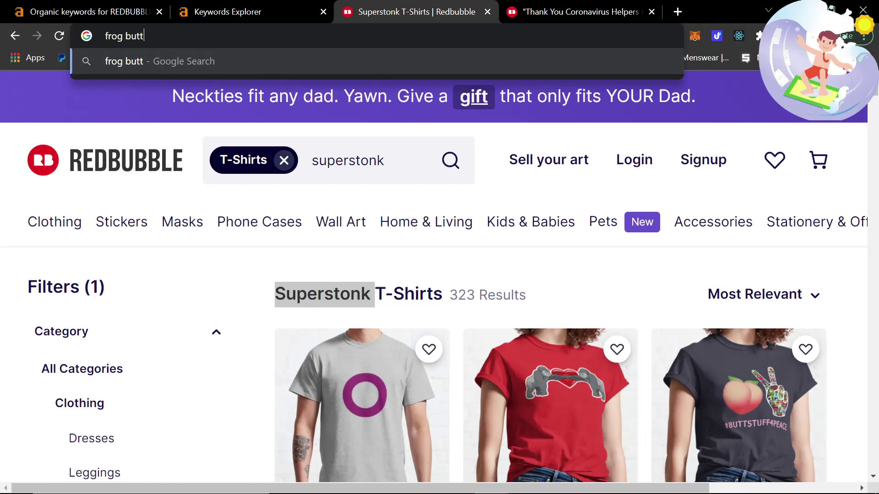
key(Return)
key(ctrl+f)
text(redbubble.com/shop/)
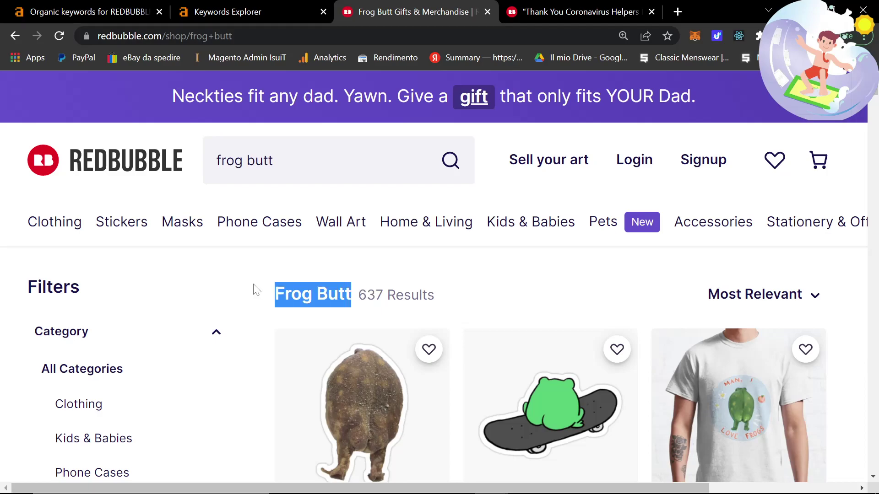
key(alt+Tab)
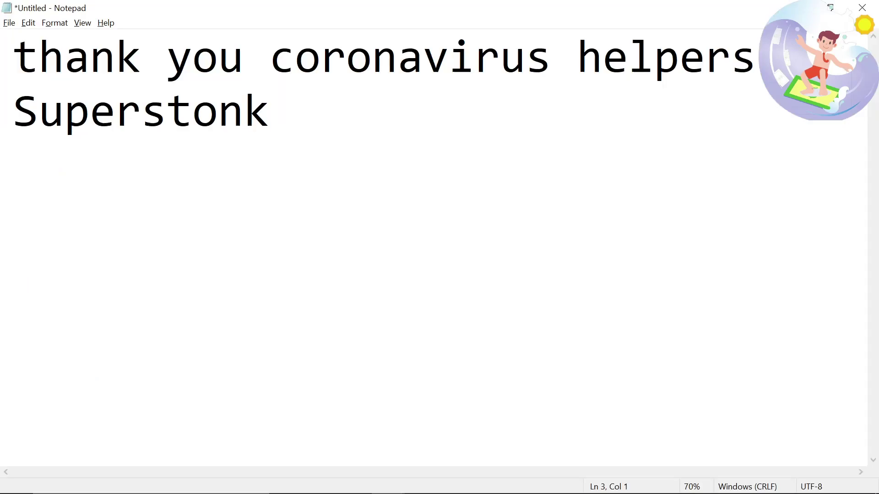
key(alt+Tab)
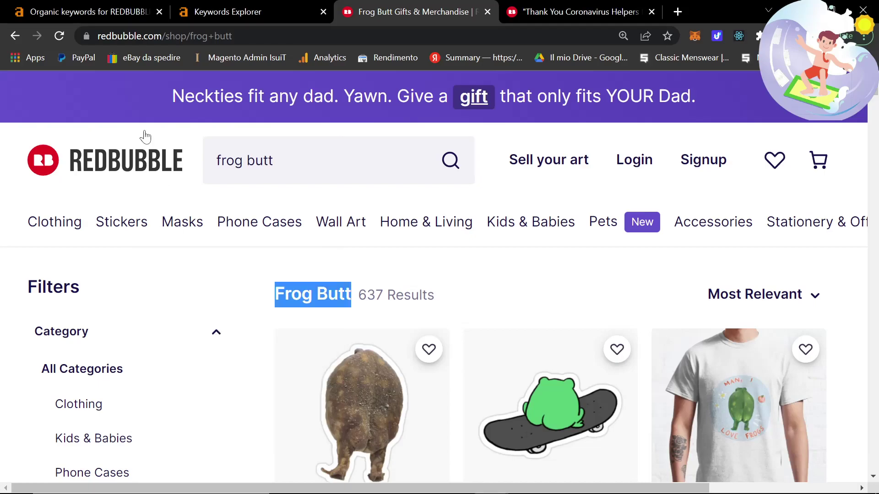
Review the 'frog butt' Keywords Explorer overview: 75K volume, difficulty 0, 10K traffic potential
click(98, 6)
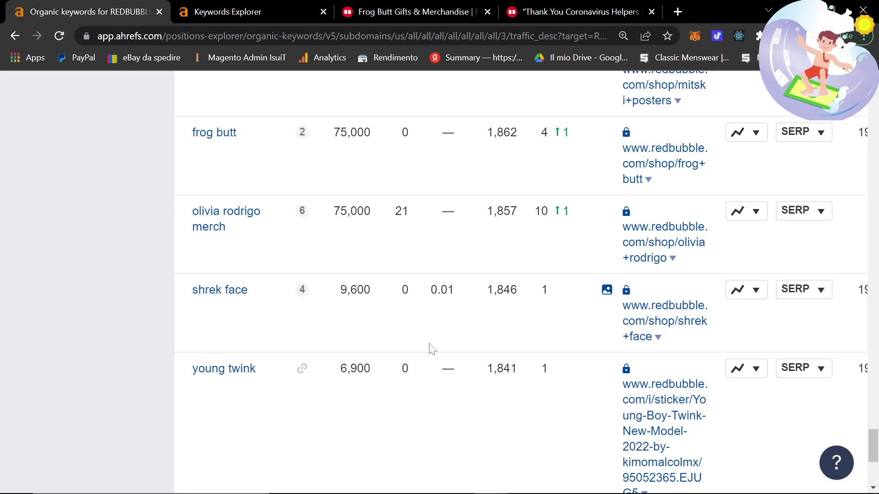
right_click(182, 138)
click(152, 130)
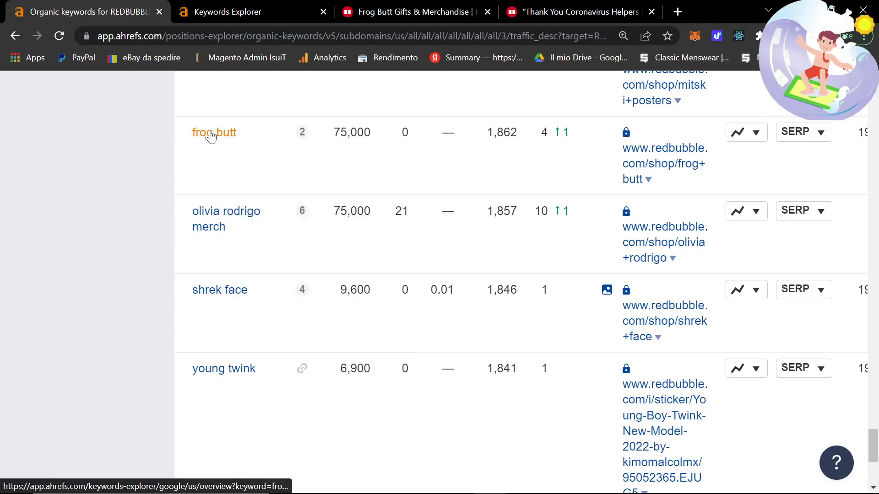
middle_click(230, 140)
click(200, 12)
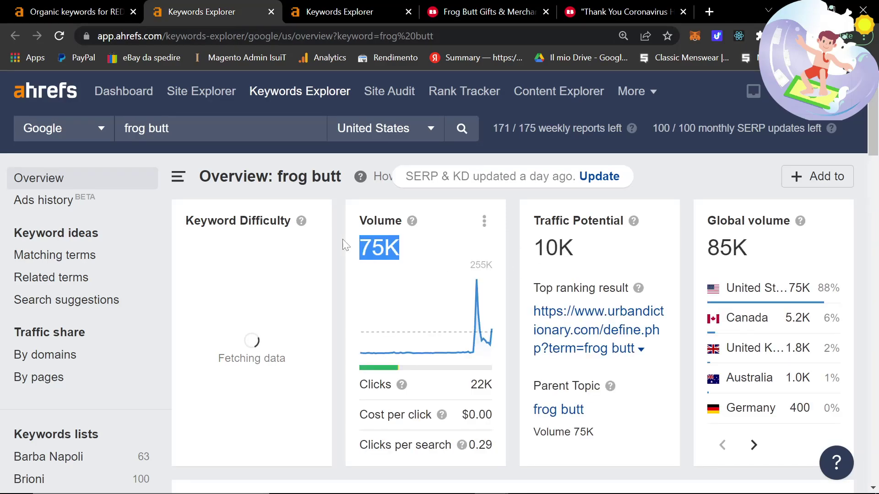
scroll(351, 241, down, 1)
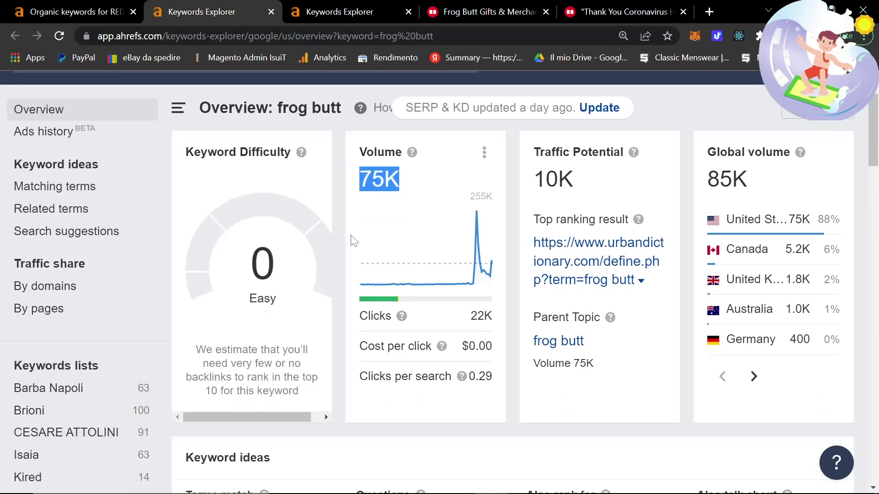
scroll(478, 237, down, 2)
scroll(492, 238, down, 2)
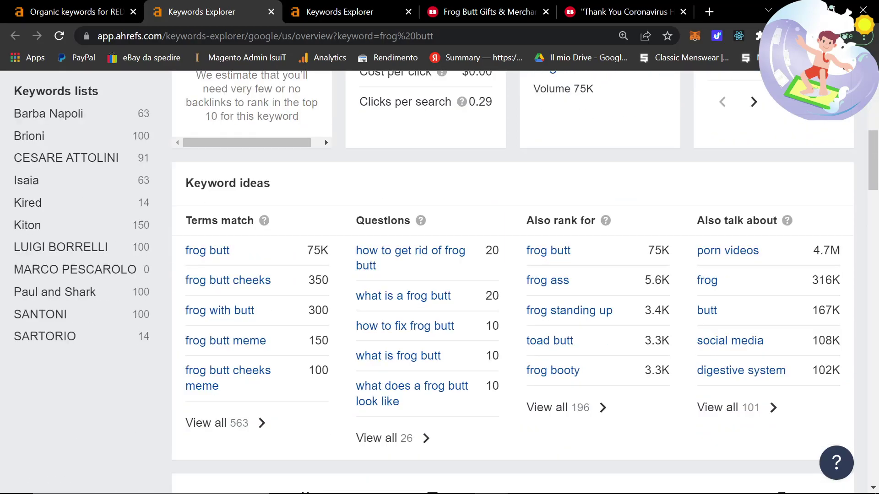
scroll(492, 238, down, 5)
scroll(492, 238, down, 4)
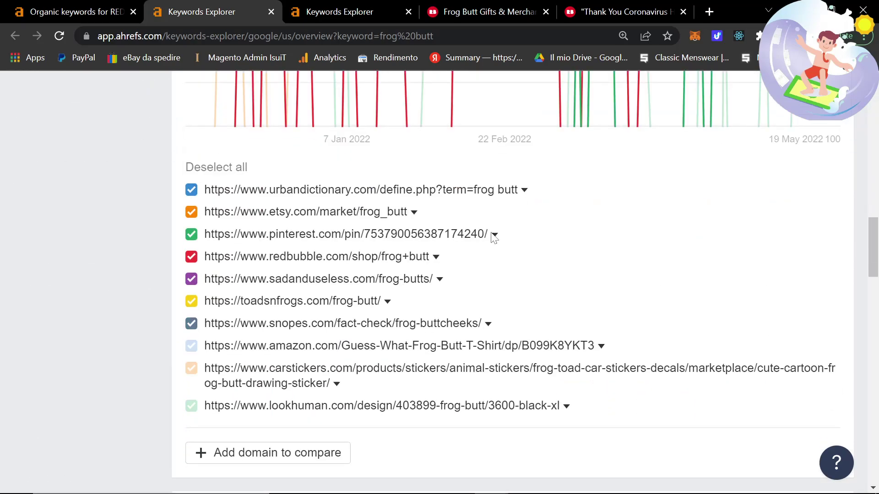
key(ctrl+1)
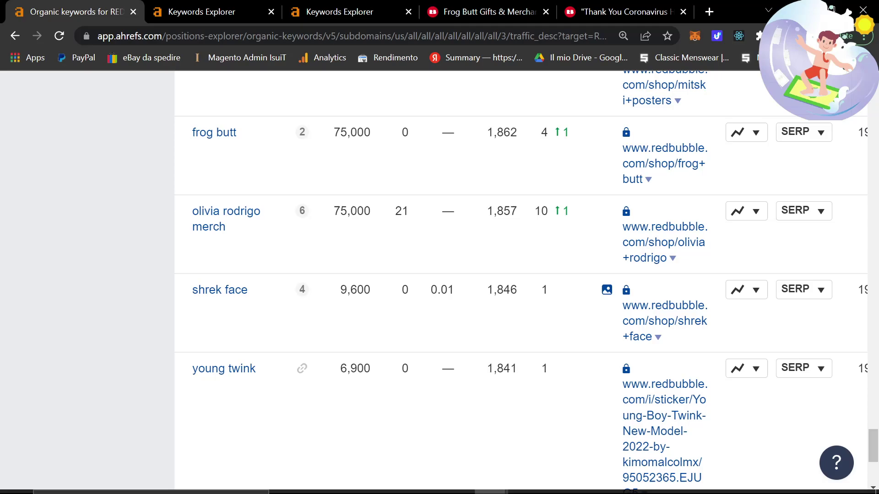
scroll(406, 373, down, 2)
scroll(406, 373, down, 2)
Go to page 4 of the organic keywords and select 'juneteenth shirts' (15,000 volume)
click(340, 389)
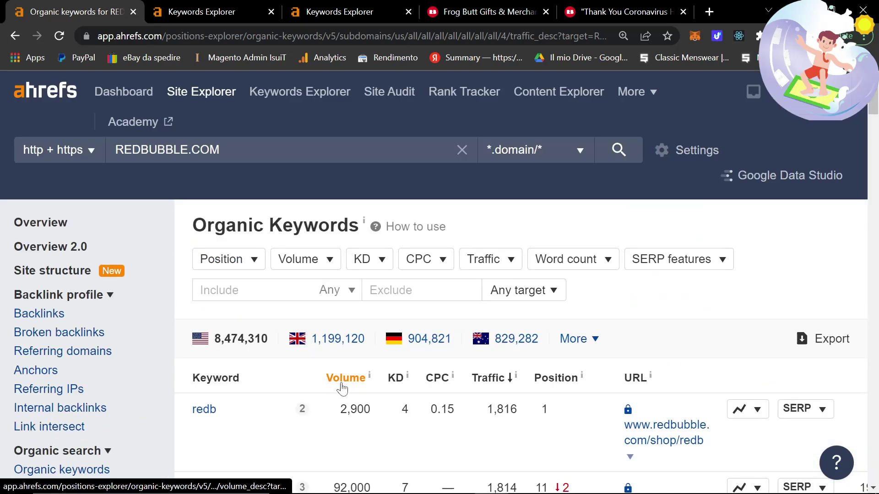
scroll(342, 389, down, 2)
scroll(342, 389, down, 2)
scroll(342, 389, down, 2)
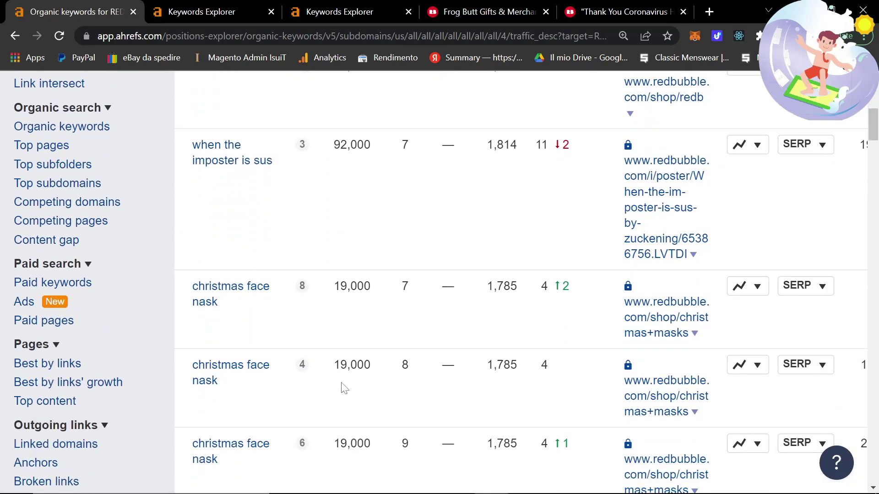
scroll(340, 388, down, 3)
scroll(340, 388, down, 1)
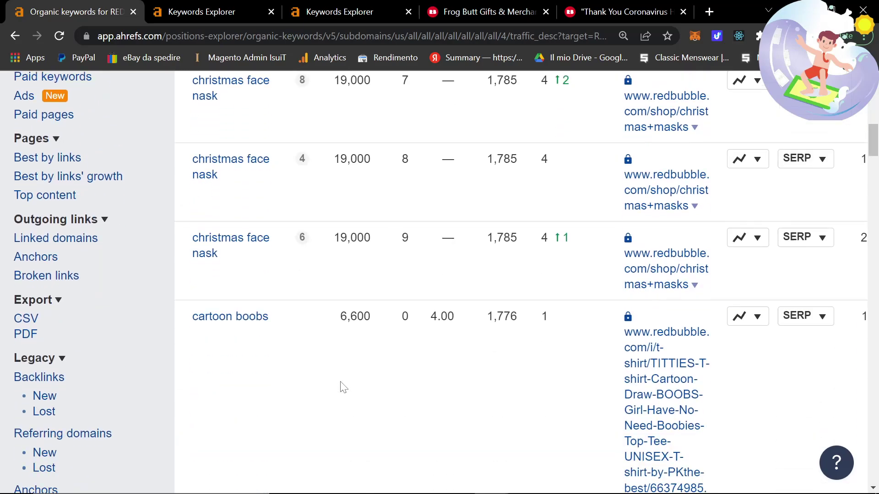
scroll(339, 390, down, 4)
scroll(337, 388, down, 2)
scroll(337, 388, down, 3)
scroll(334, 389, down, 1)
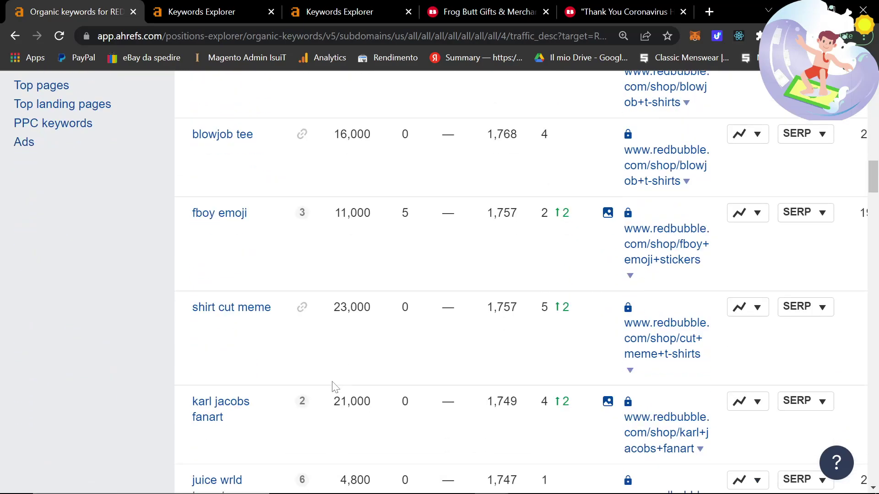
scroll(332, 386, up, 1)
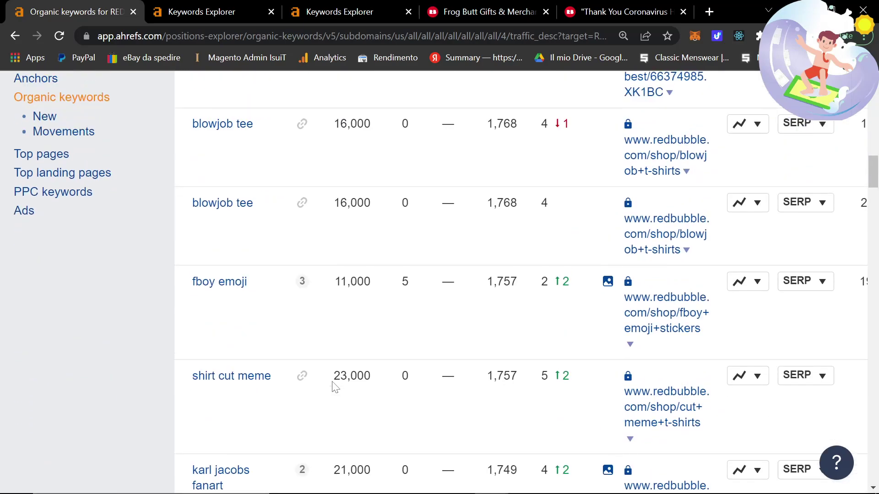
scroll(332, 386, down, 1)
scroll(332, 387, down, 1)
scroll(329, 383, down, 1)
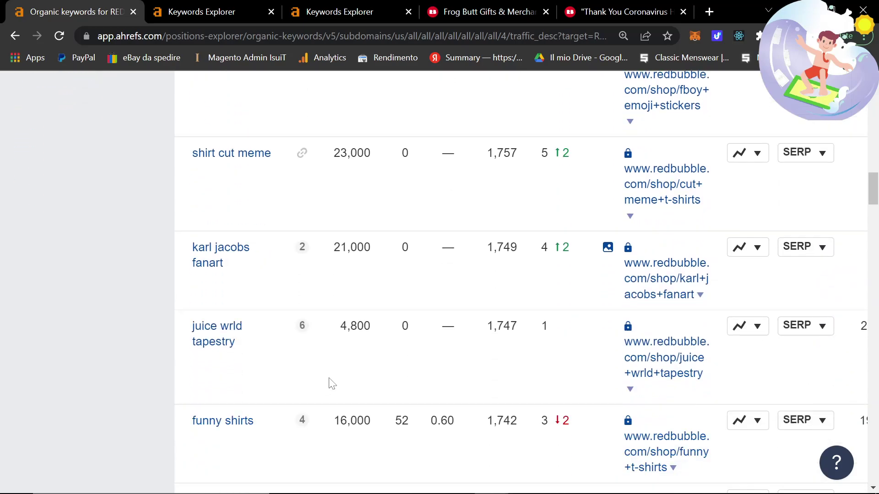
scroll(330, 383, up, 4)
scroll(295, 361, up, 2)
drag(201, 331, 182, 336)
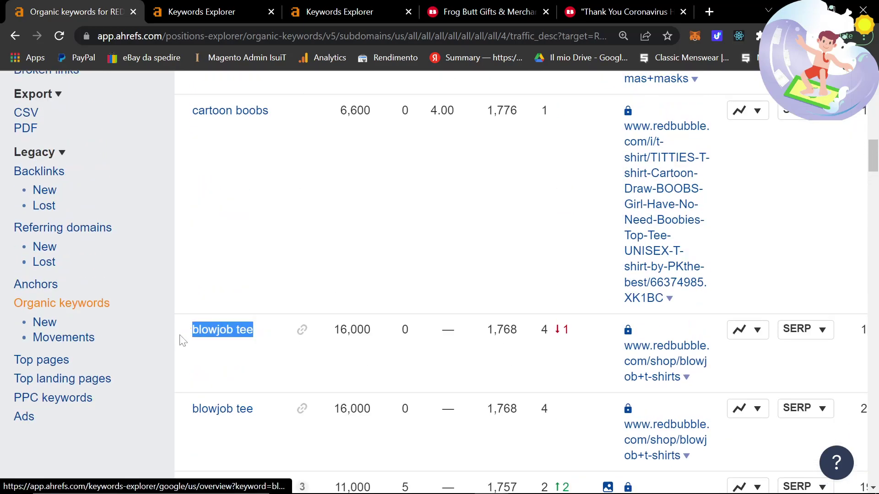
scroll(161, 370, down, 1)
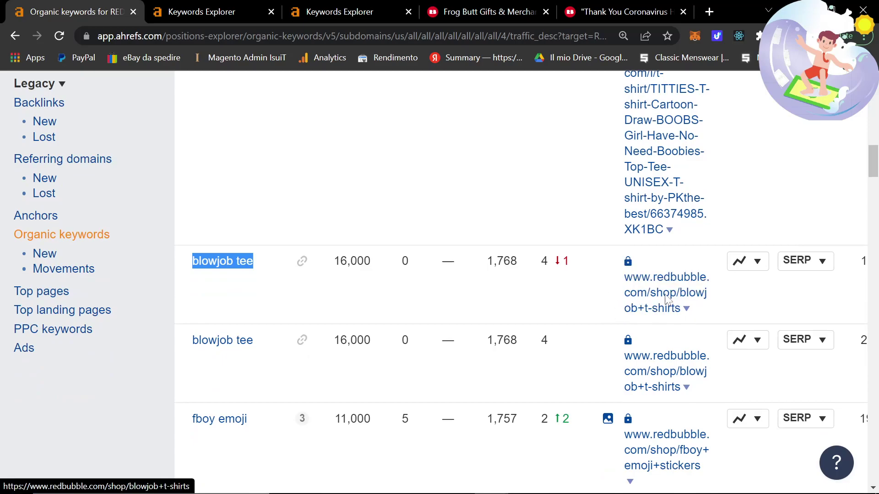
scroll(213, 275, down, 2)
scroll(103, 378, down, 3)
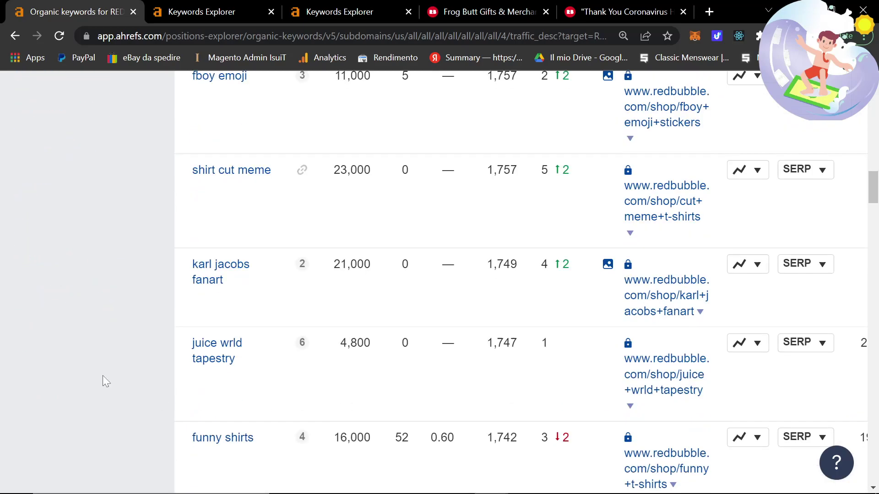
scroll(114, 381, up, 1)
scroll(118, 374, down, 2)
scroll(117, 374, down, 2)
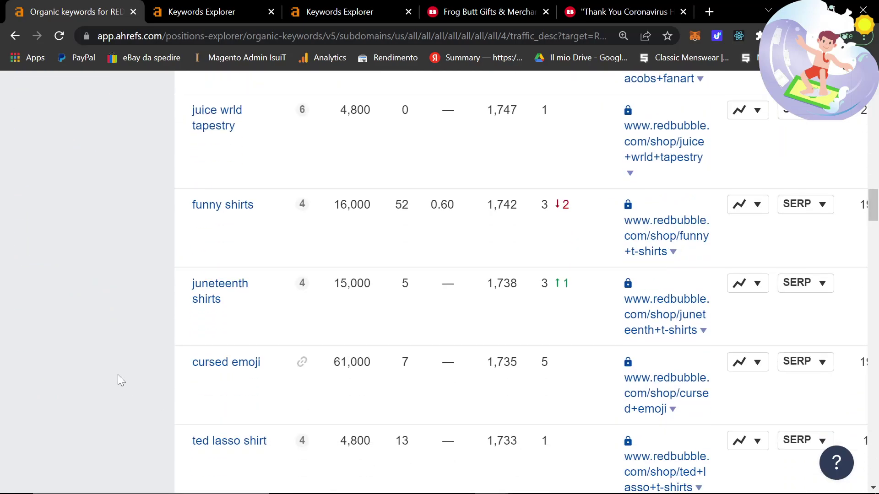
scroll(206, 330, down, 1)
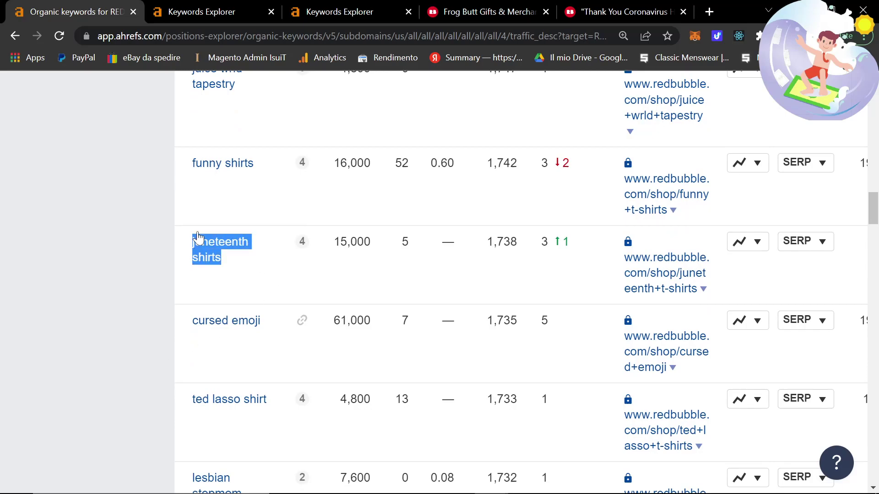
Google 'juneteenth shirts' and open the Redbubble ad for Juneteenth Flag T-Shirts (4,575 results)
click(218, 8)
click(217, 35)
text(juneteenth shirts)
key(Return)
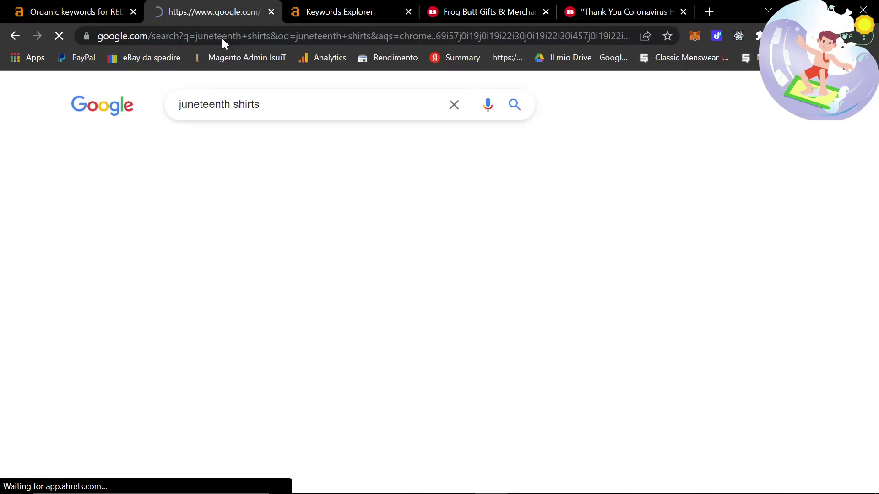
scroll(183, 331, down, 2)
scroll(183, 332, down, 1)
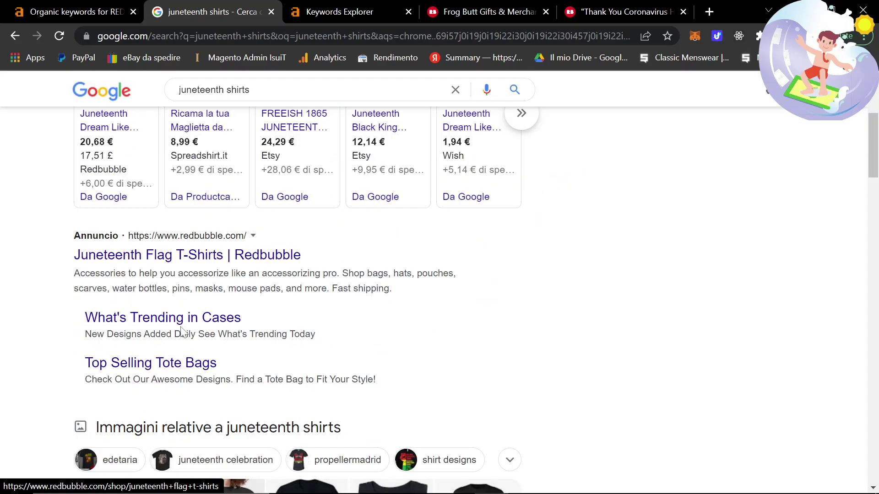
scroll(180, 333, down, 2)
scroll(181, 333, up, 2)
click(158, 253)
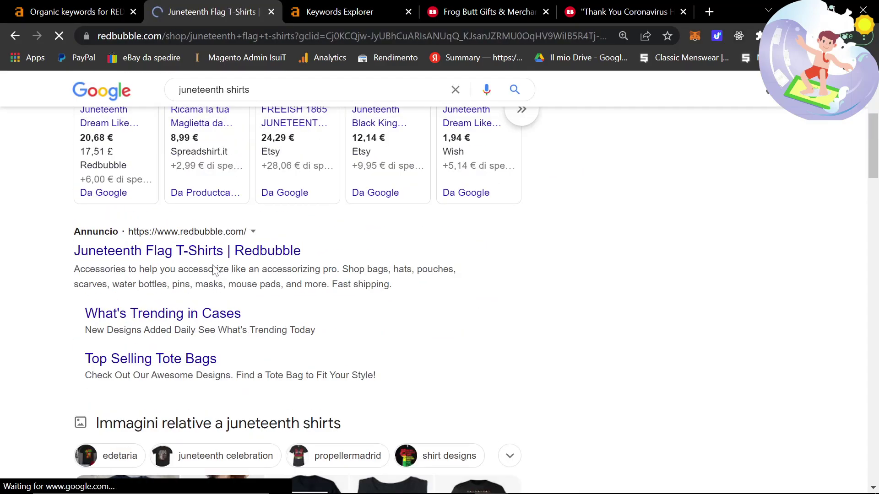
scroll(213, 271, down, 1)
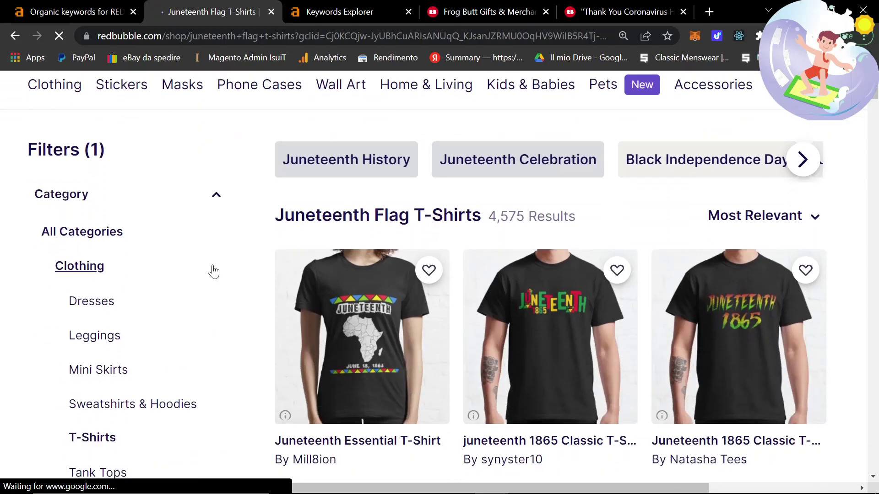
scroll(213, 272, down, 2)
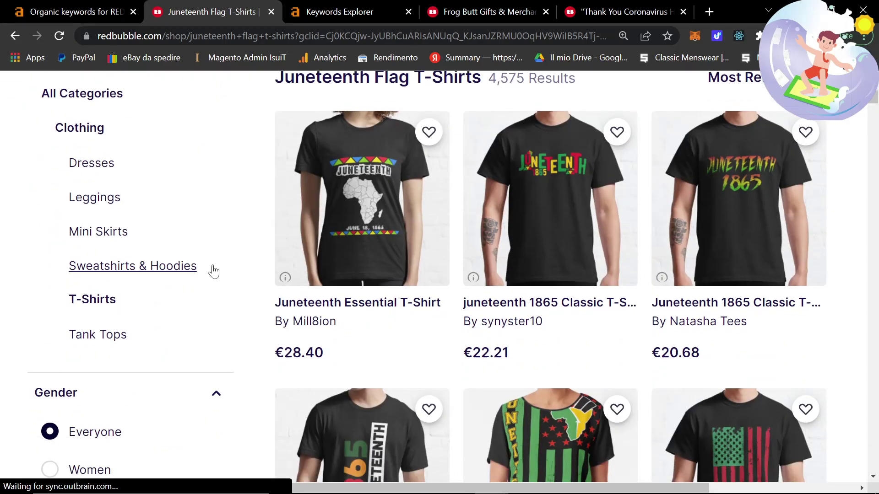
scroll(213, 272, down, 3)
scroll(214, 271, up, 3)
scroll(214, 271, up, 3)
scroll(214, 272, down, 4)
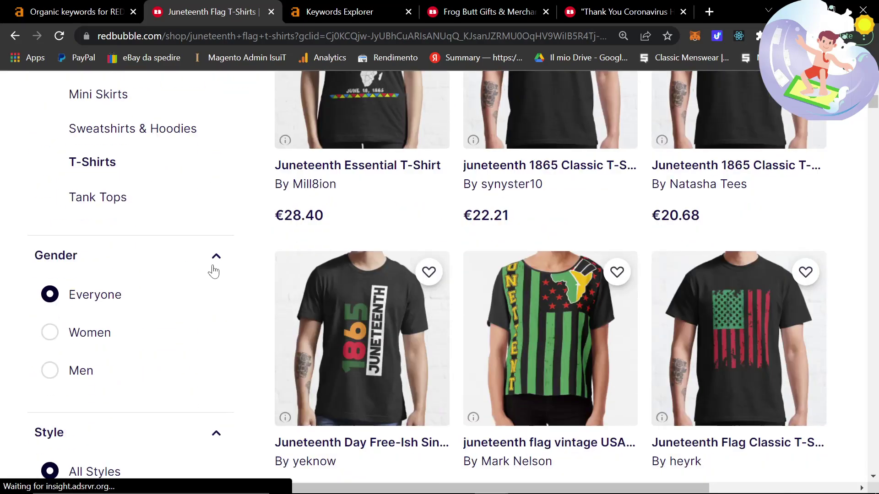
scroll(214, 271, down, 2)
Enter 'juneteenth shirts' on a new Notepad line under Frog Butt, with blank lines above
click(39, 5)
key(alt+Tab)
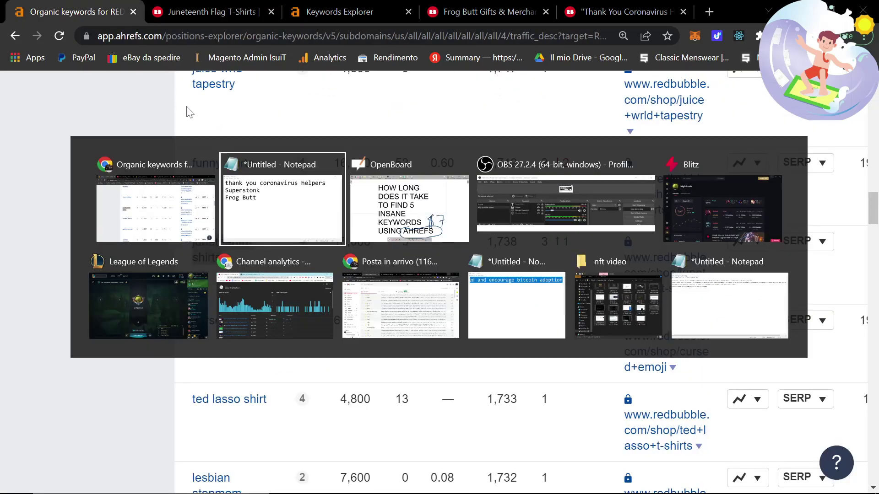
text(juneteenth shirts)
key(alt+Tab)
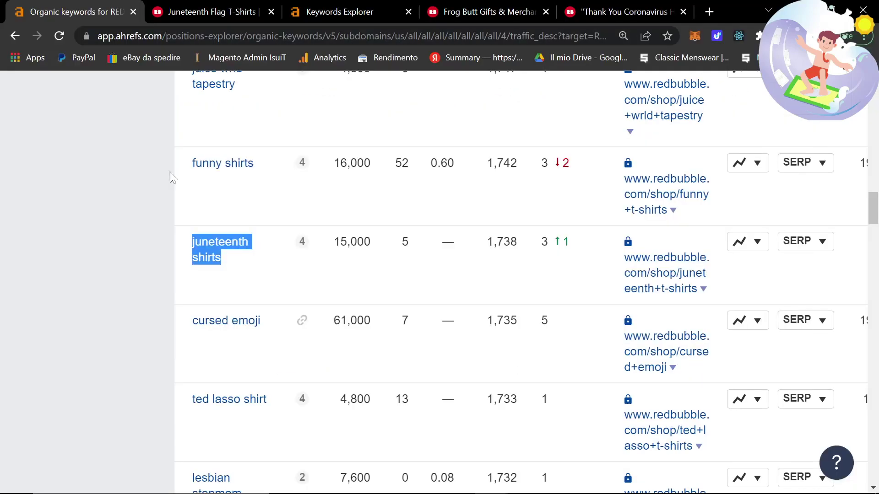
scroll(198, 279, down, 1)
scroll(128, 282, down, 1)
scroll(127, 287, down, 1)
key(alt+Tab)
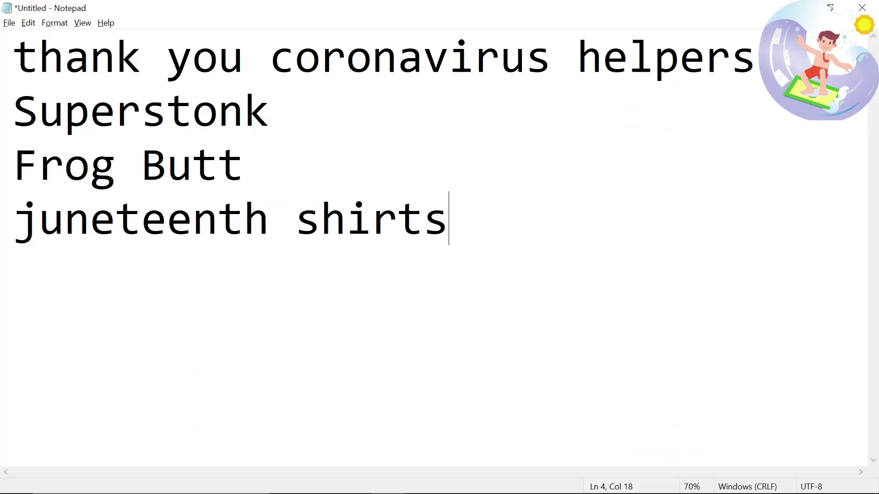
key(Return)
key(Return)
key(Return)
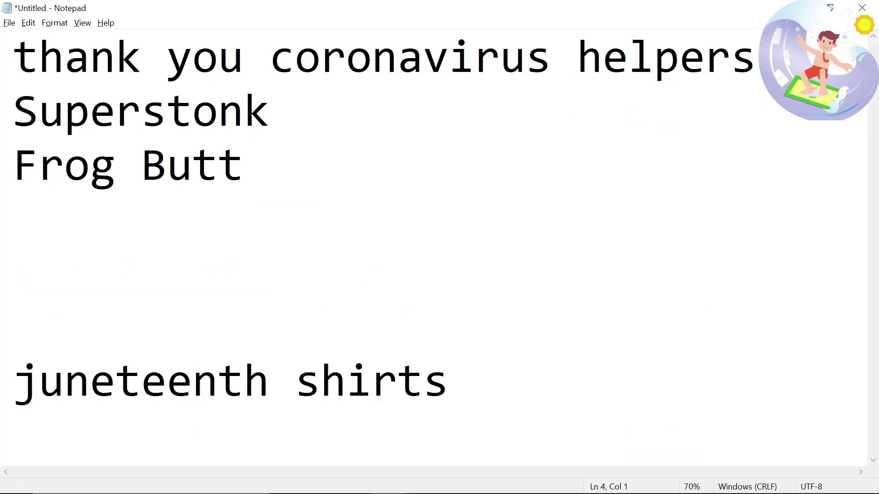
key(alt+Tab)
scroll(204, 347, down, 3)
scroll(204, 347, down, 2)
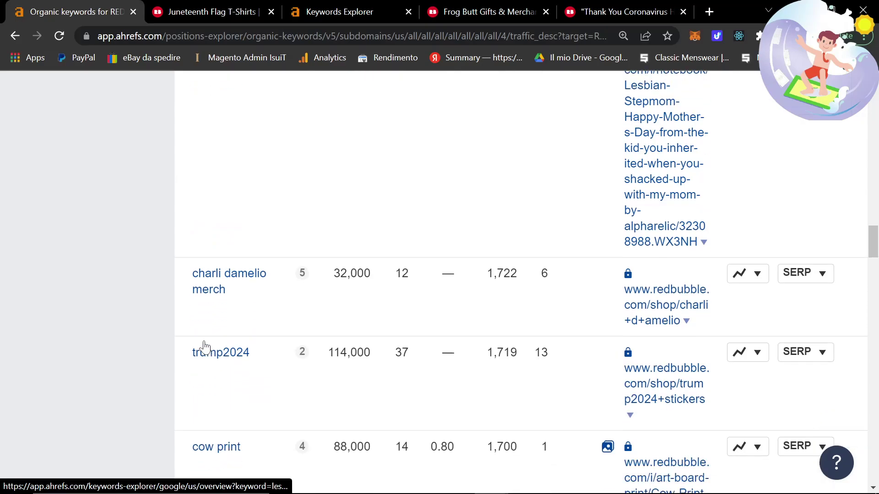
scroll(204, 347, down, 2)
Google 'trump2024 sticker' and open Redbubble's Trump 2024 Stickers page with 10,807 results
drag(261, 176, 193, 175)
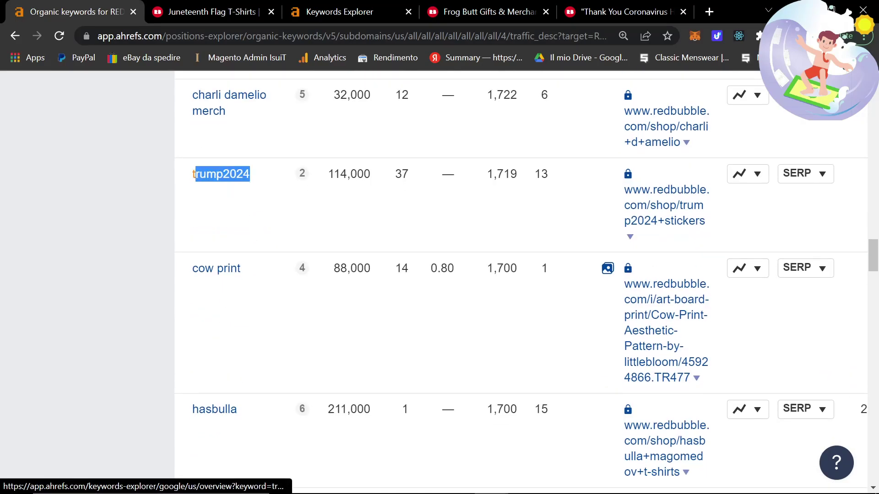
key(ctrl+c)
click(174, 3)
click(166, 31)
key(ctrl+v)
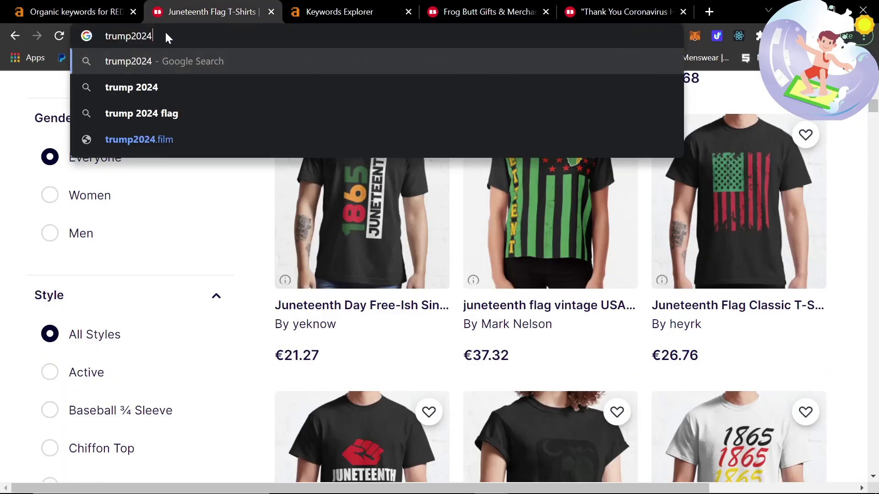
key(Return)
scroll(275, 274, down, 3)
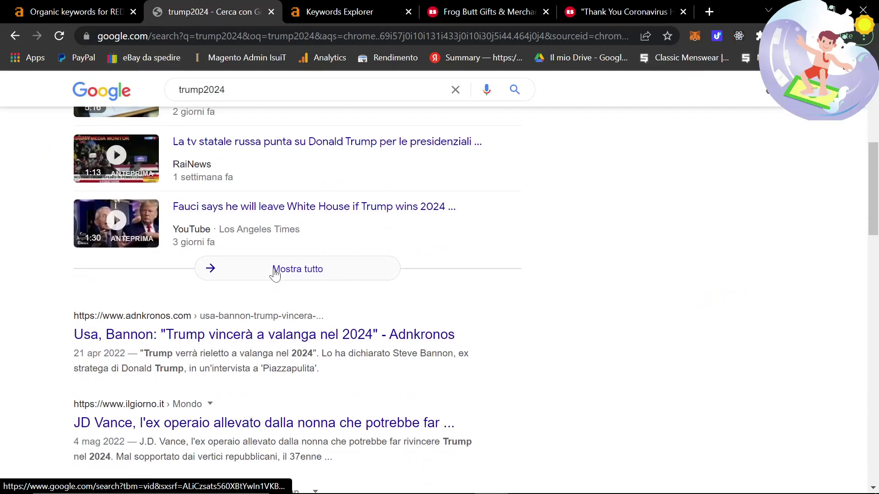
scroll(275, 274, down, 1)
scroll(275, 275, up, 2)
text(/)
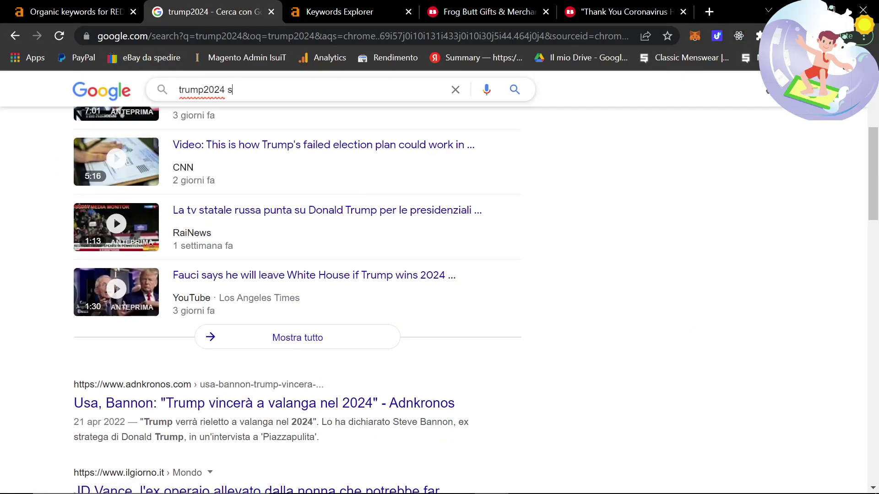
text(ticker)
key(Return)
scroll(165, 291, down, 3)
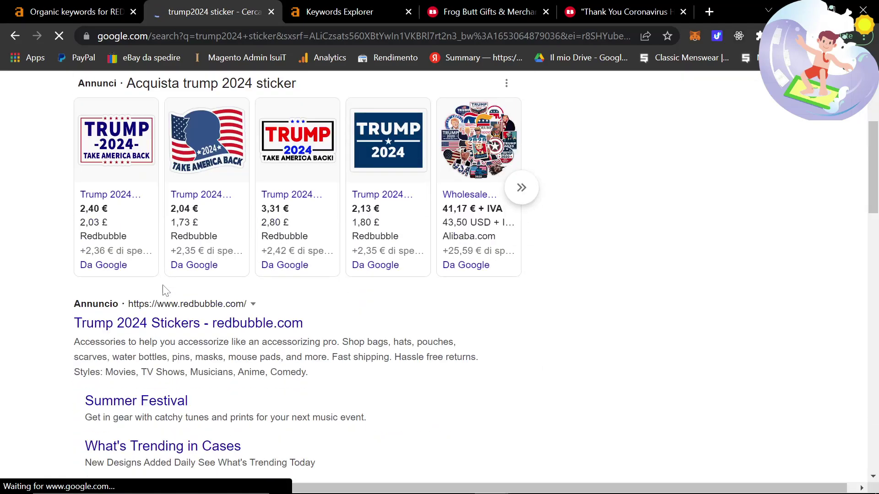
scroll(158, 275, down, 1)
scroll(147, 245, down, 3)
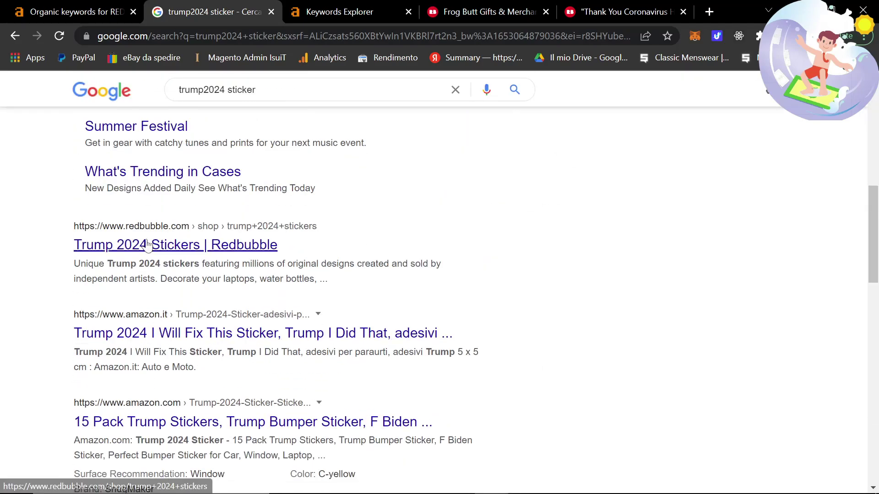
click(147, 245)
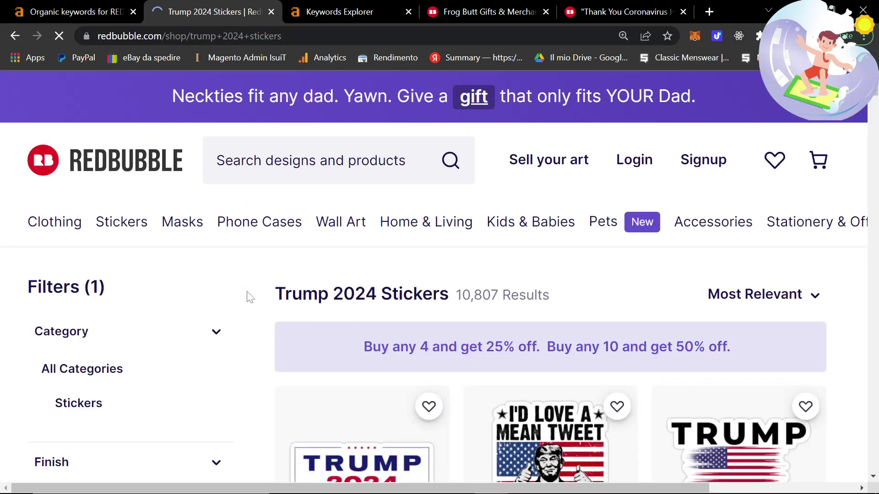
Find 'free britney shirt' (16,000 volume) in the Ahrefs keyword list and select it
click(57, 6)
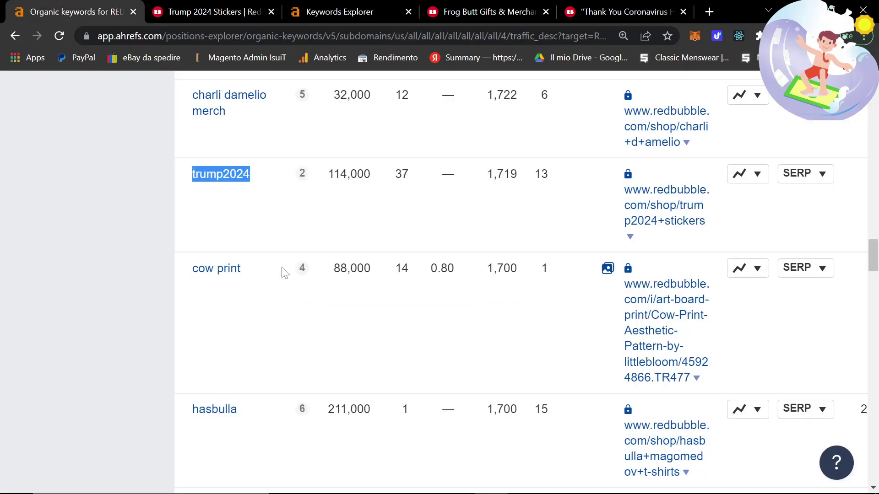
key(ctrl+Tab)
scroll(330, 309, down, 2)
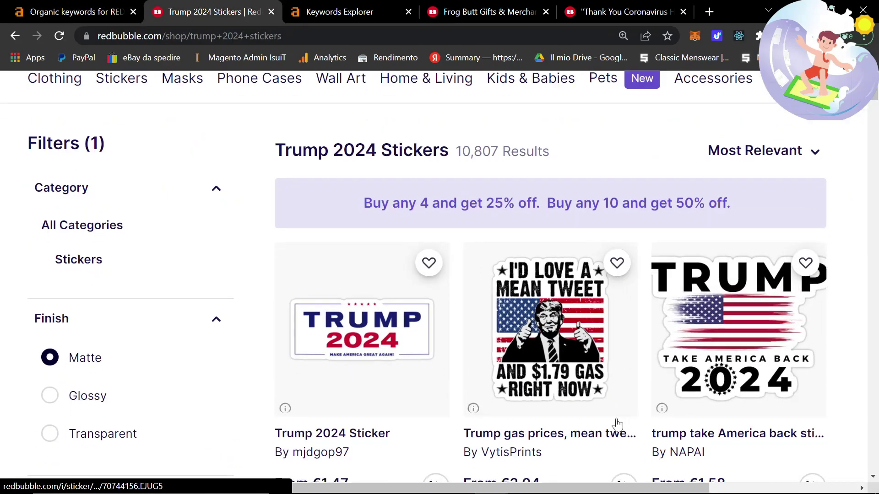
scroll(140, 289, down, 2)
key(ctrl+shift+Tab)
scroll(196, 387, down, 2)
scroll(206, 391, down, 1)
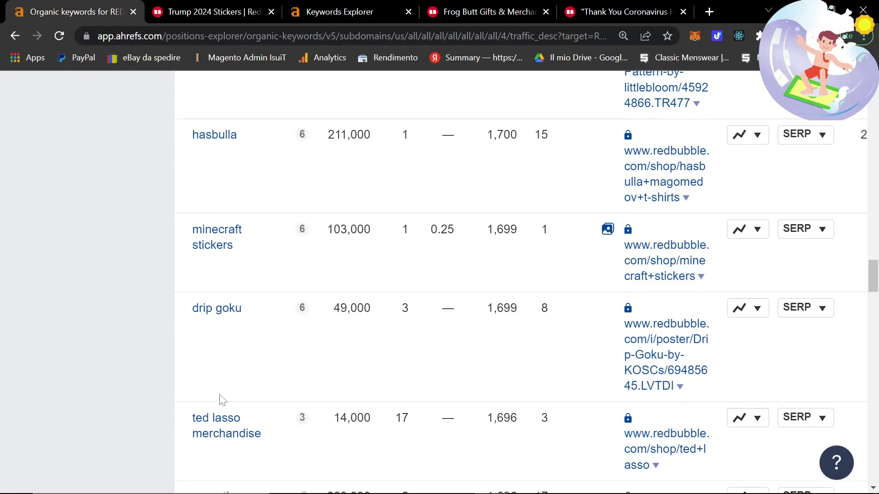
scroll(121, 297, down, 1)
scroll(120, 298, down, 2)
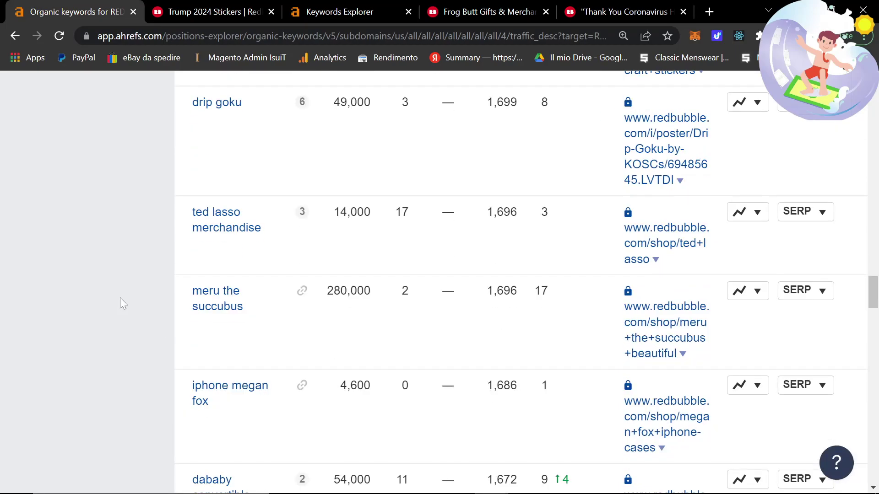
scroll(120, 297, down, 2)
scroll(120, 297, down, 1)
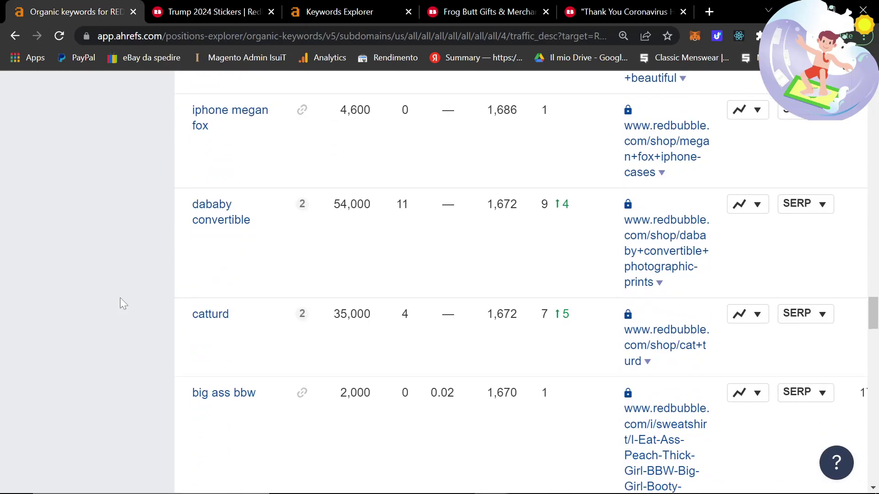
scroll(121, 298, down, 2)
scroll(120, 298, down, 2)
scroll(121, 297, down, 2)
scroll(120, 297, down, 2)
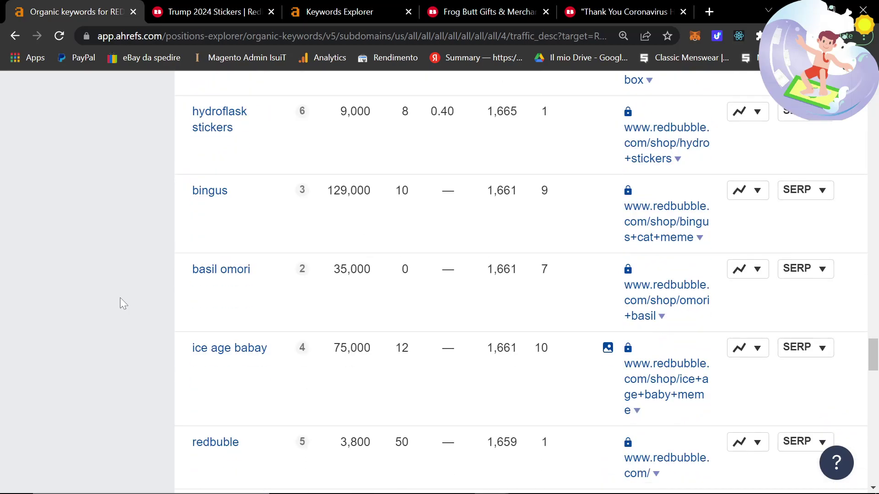
scroll(120, 298, down, 1)
scroll(120, 297, down, 1)
scroll(121, 298, down, 1)
scroll(120, 300, down, 1)
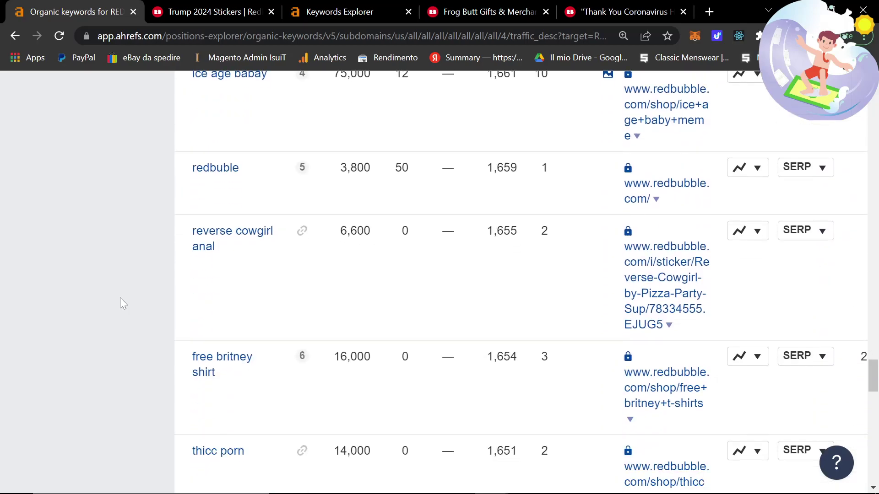
scroll(120, 300, down, 1)
scroll(120, 299, down, 2)
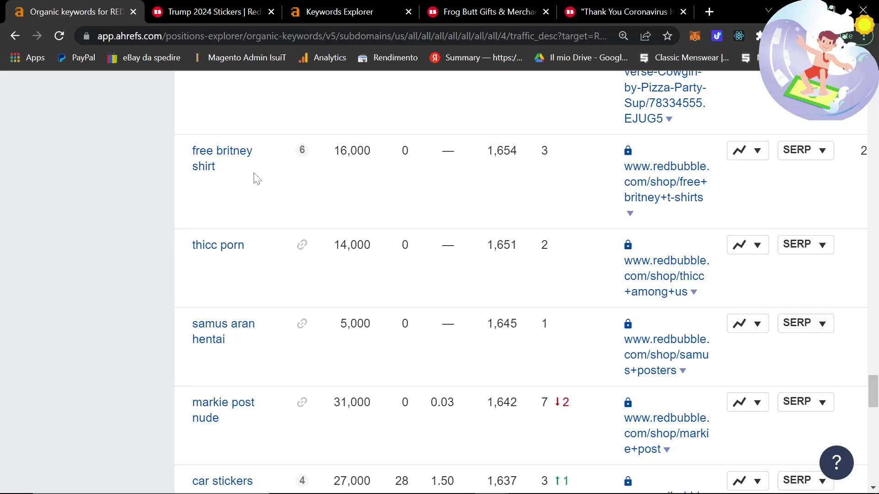
drag(254, 178, 168, 156)
click(180, 191)
Search Google for 'free britney shirt', then copy 'montgomery gator' from the Ahrefs list
drag(200, 6, 206, 12)
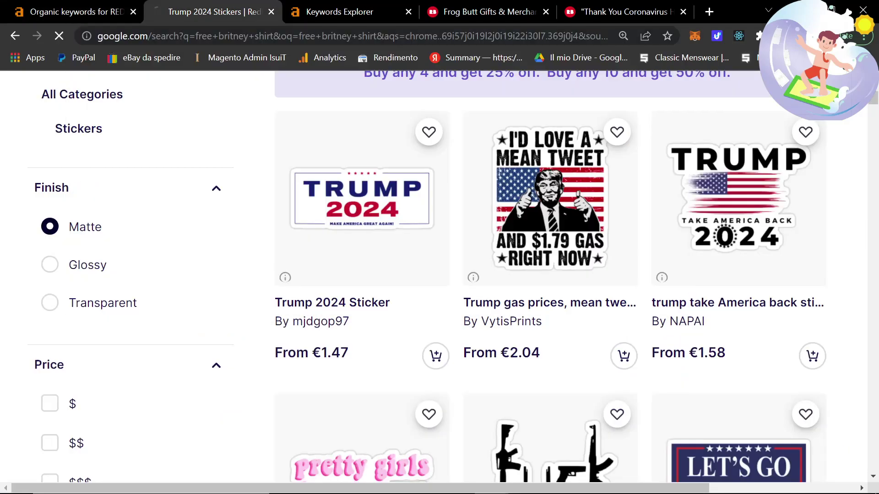
drag(229, 104, 39, 87)
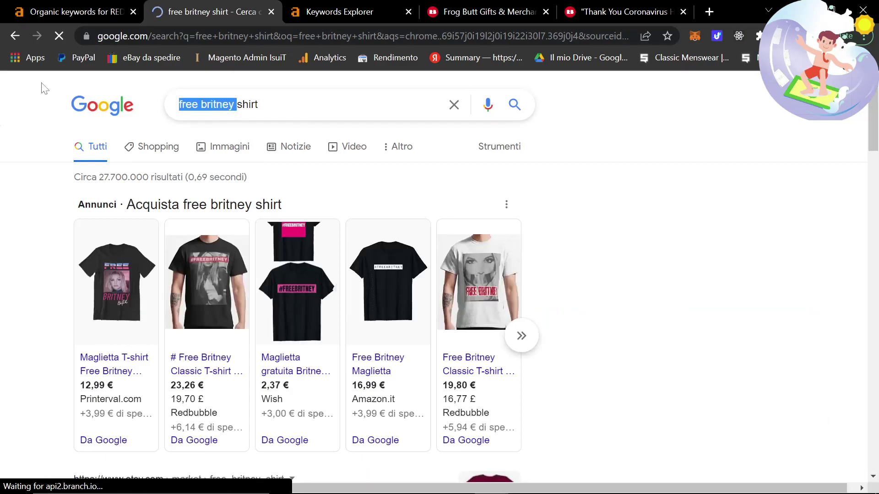
scroll(130, 300, down, 3)
scroll(174, 304, down, 4)
scroll(98, 304, down, 4)
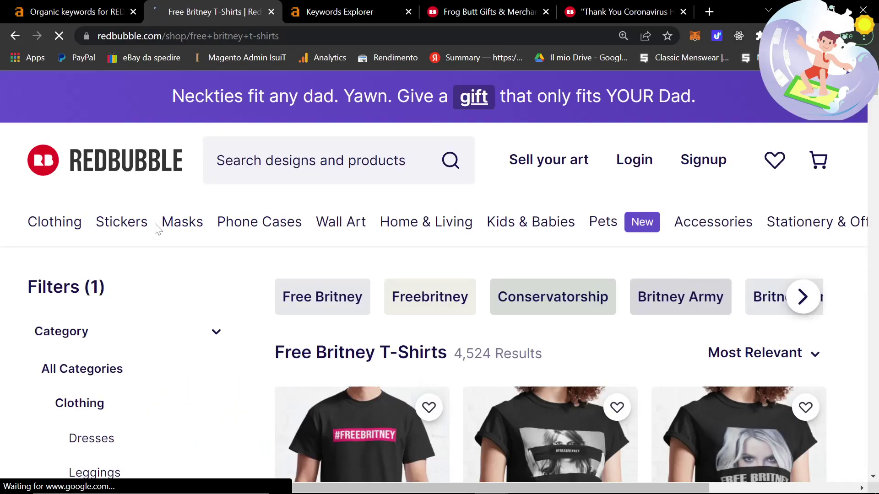
key(ctrl+shift+Tab)
scroll(165, 293, down, 1)
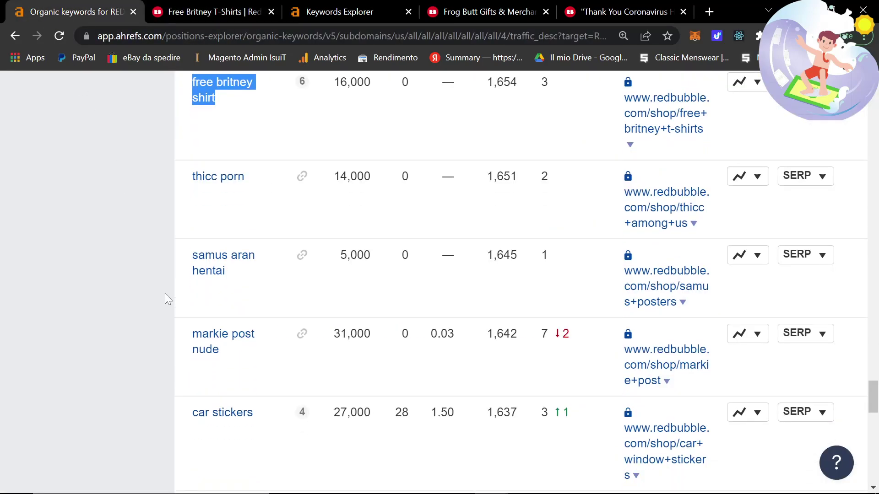
scroll(165, 293, down, 1)
scroll(165, 293, down, 1)
scroll(165, 293, down, 1)
scroll(165, 294, down, 2)
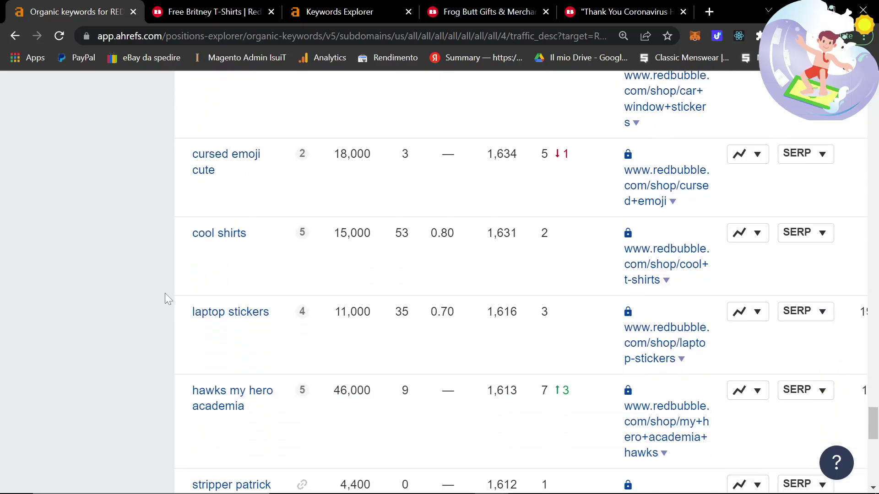
scroll(165, 293, down, 1)
scroll(165, 299, down, 1)
scroll(165, 299, down, 1)
scroll(165, 299, down, 2)
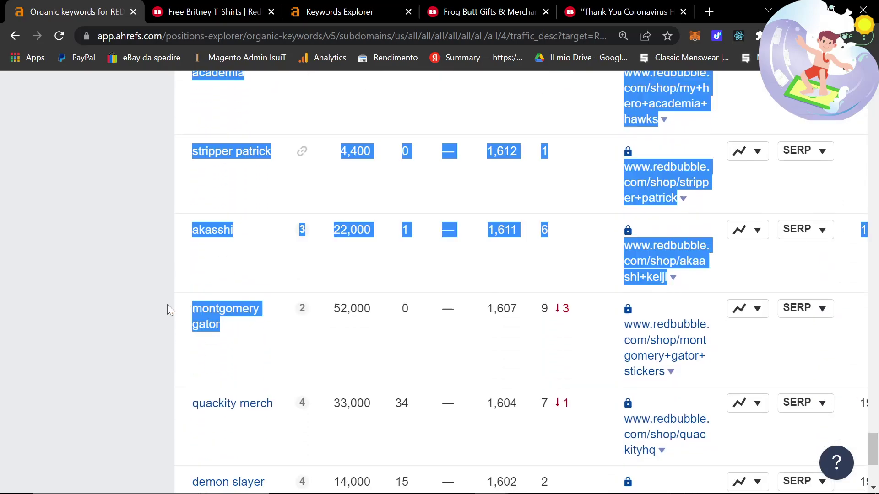
drag(167, 304, 166, 309)
key(ctrl+c)
Search Google for 'montgomery gator' and return to the Ahrefs keyword list
click(206, 12)
click(179, 37)
key(ctrl+v)
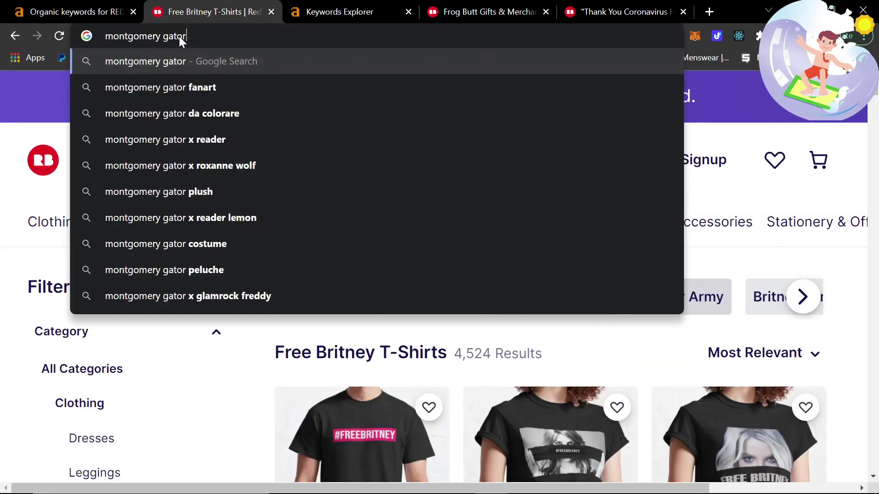
key(Return)
scroll(73, 313, down, 3)
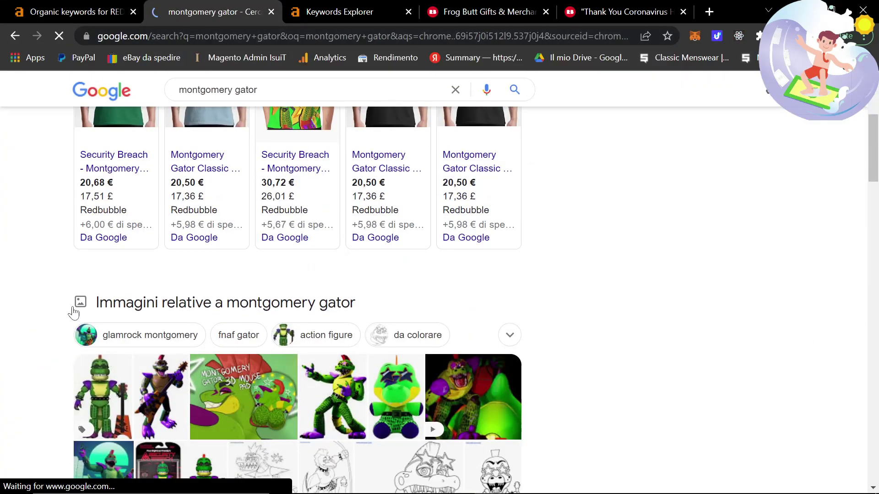
scroll(74, 312, down, 1)
scroll(74, 313, down, 3)
scroll(74, 309, down, 2)
scroll(74, 303, down, 2)
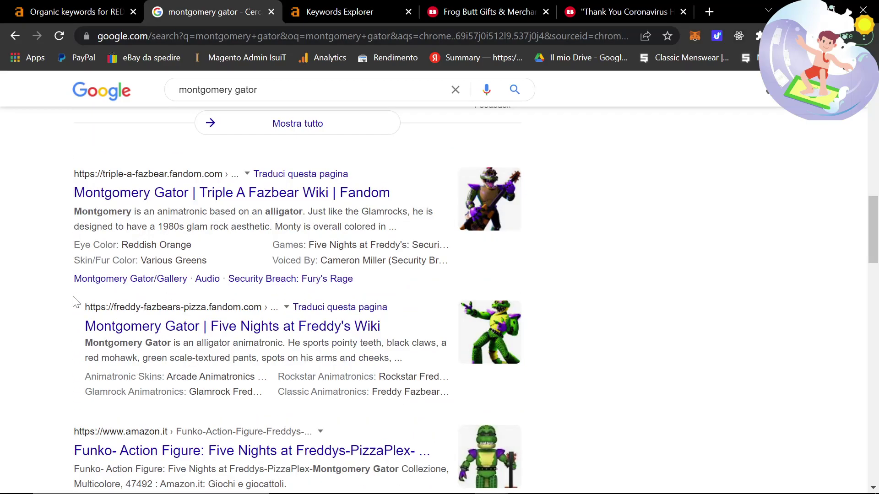
key(ctrl+shift+Tab)
scroll(125, 237, down, 2)
scroll(140, 395, down, 2)
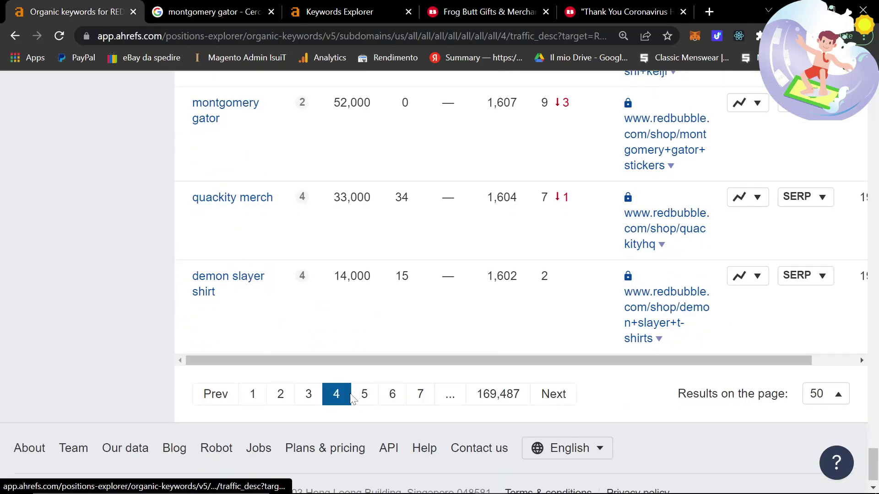
Copy 'cheese puns' from page 5 of Ahrefs into the Google tab's address bar
click(376, 400)
scroll(308, 405, down, 1)
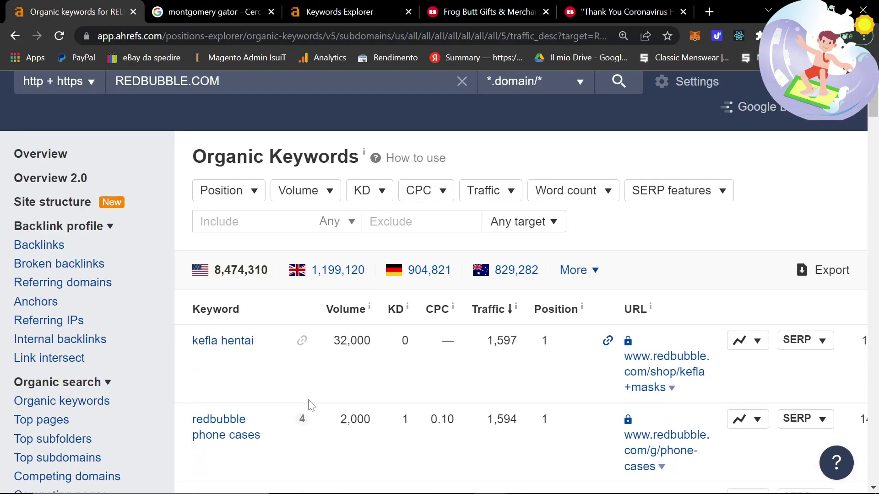
scroll(292, 403, down, 2)
scroll(296, 402, down, 2)
scroll(292, 402, down, 1)
scroll(292, 402, down, 1)
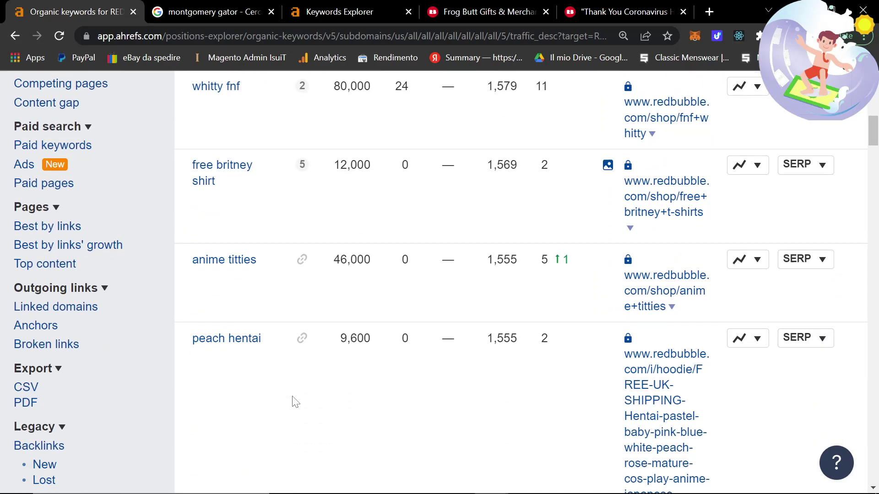
scroll(293, 402, down, 3)
scroll(292, 402, down, 2)
scroll(292, 402, down, 4)
scroll(290, 400, down, 2)
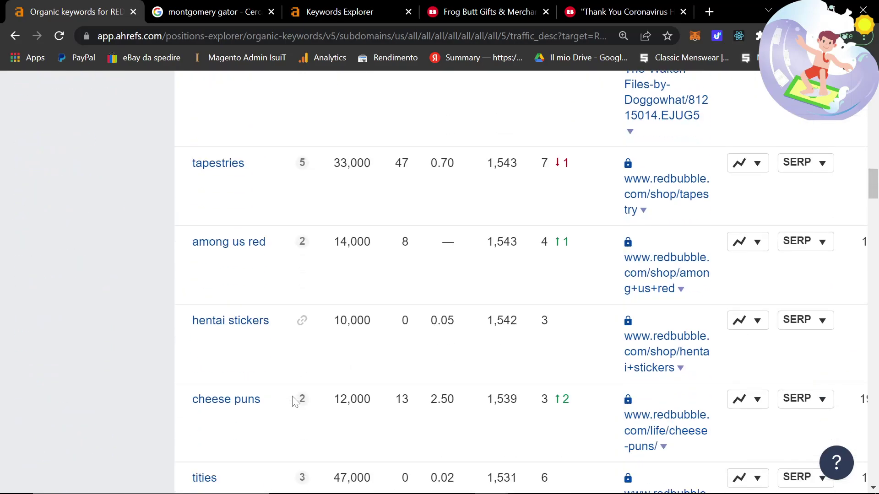
scroll(294, 402, down, 2)
scroll(82, 316, down, 1)
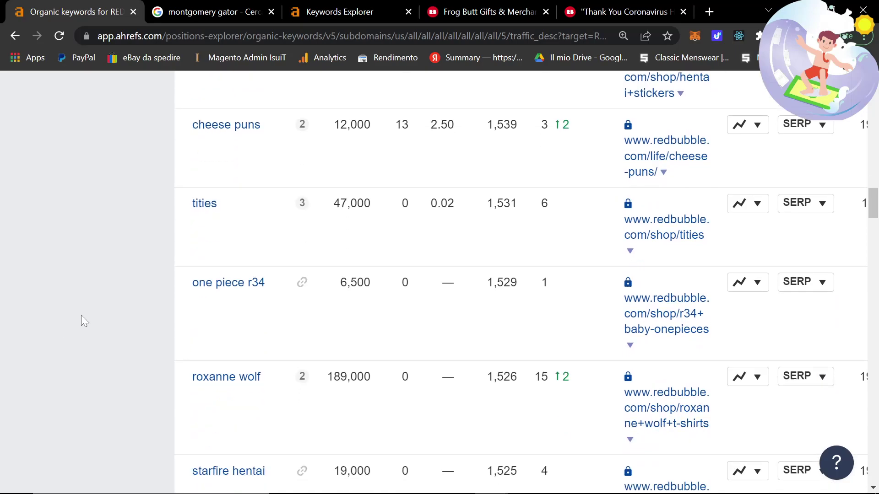
scroll(268, 237, up, 1)
drag(205, 194, 191, 194)
key(ctrl+c)
key(ctrl+Tab)
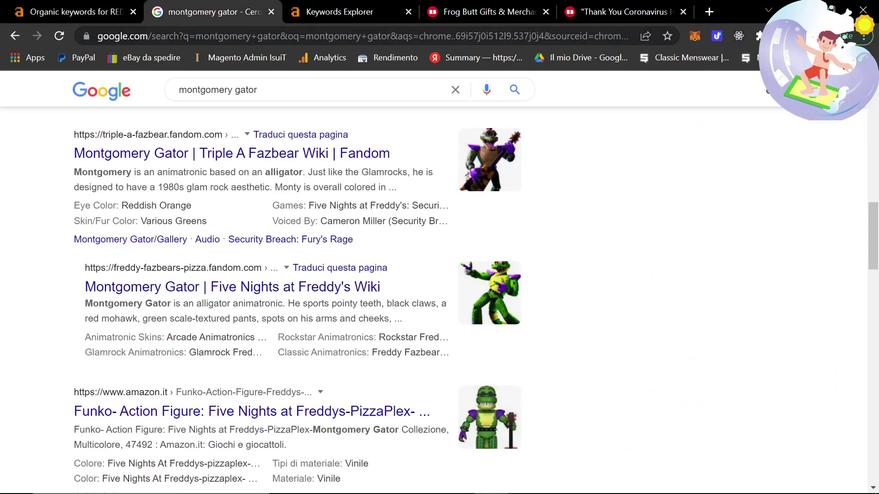
key(ctrl+l)
key(ctrl+v)
Search Google for 'cheese puns' and locate Redbubble's '100 Cheese Puns' result
key(Return)
key(ctrl+shift+Tab)
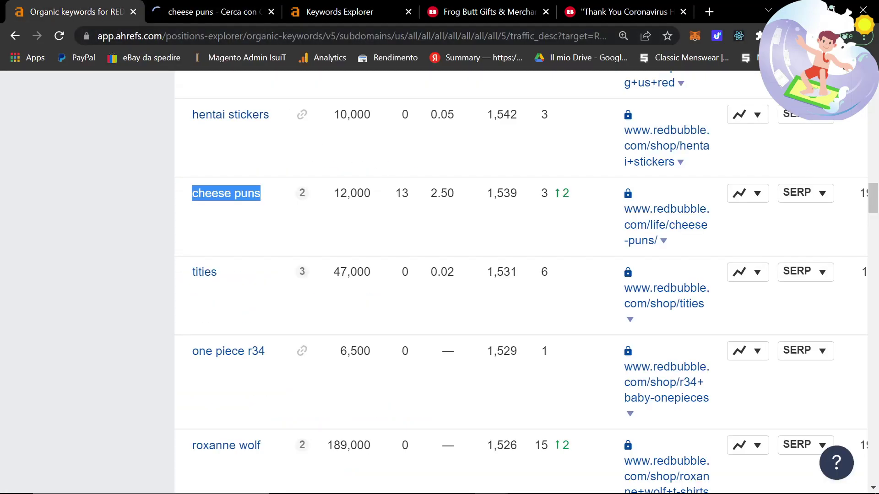
click(184, 7)
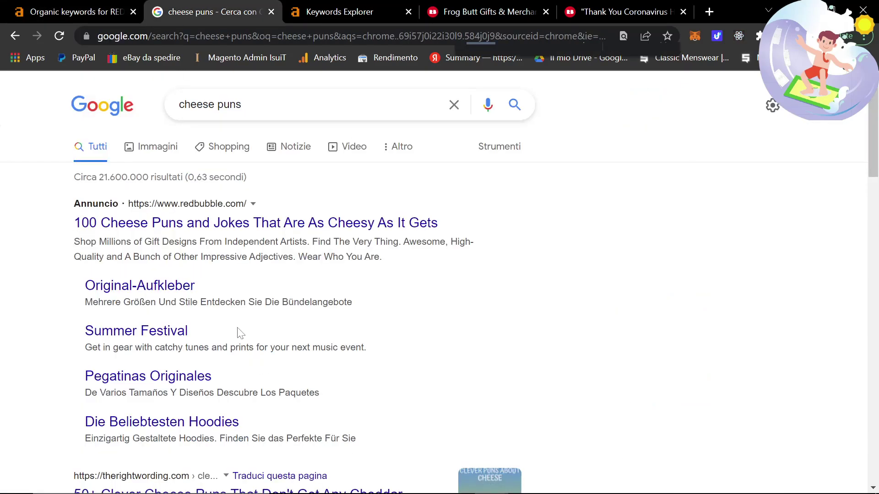
key(ctrl+f)
text(redbub)
key(Return)
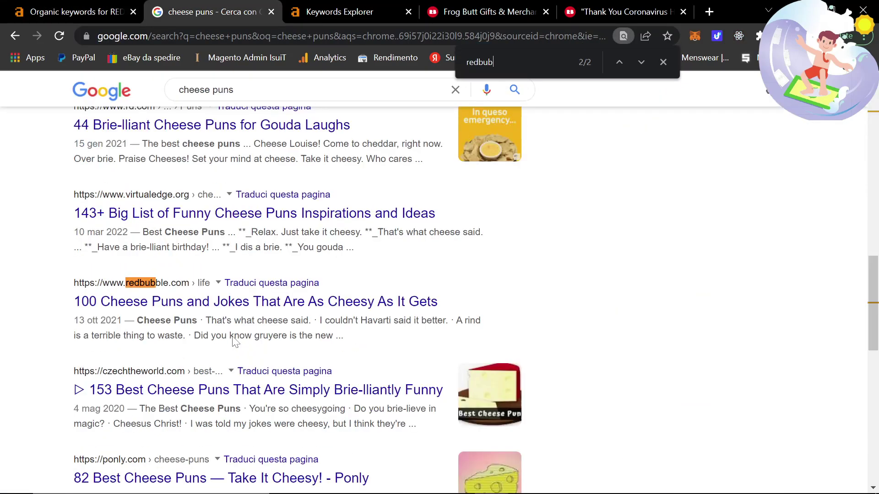
right_click(190, 314)
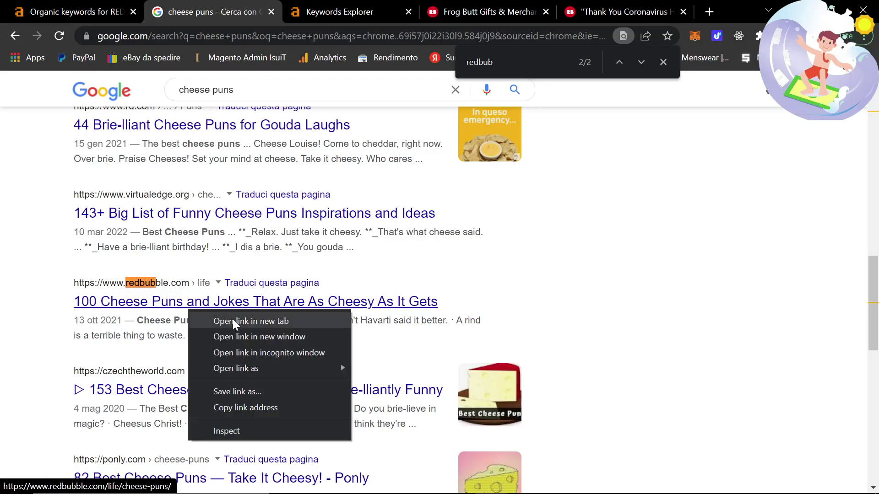
key(Escape)
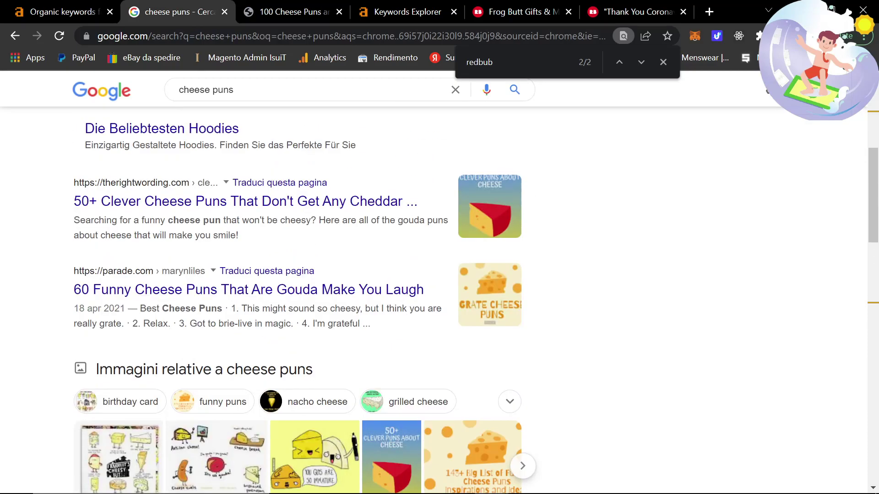
scroll(206, 275, up, 4)
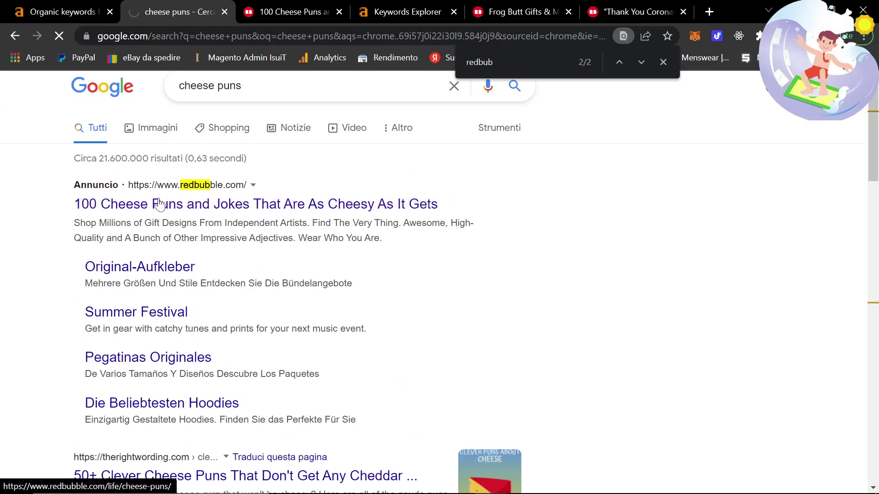
scroll(220, 203, down, 4)
scroll(221, 203, down, 5)
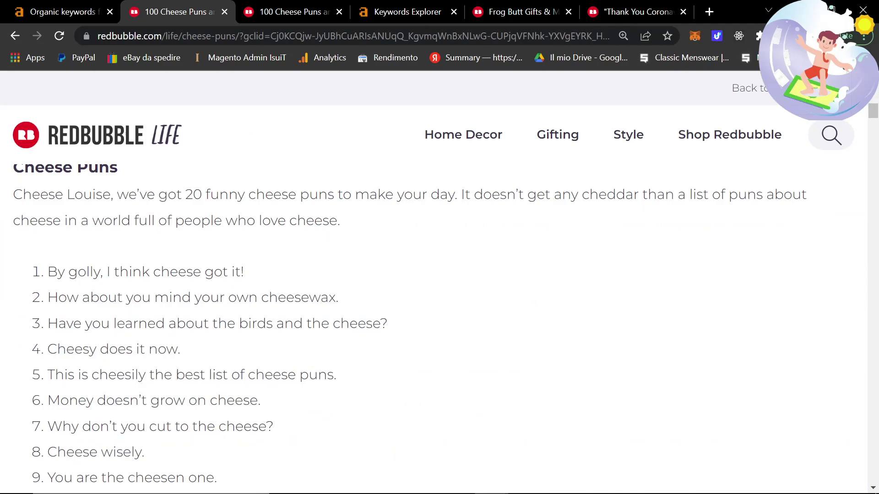
scroll(434, 420, down, 5)
scroll(434, 420, down, 7)
scroll(435, 420, down, 3)
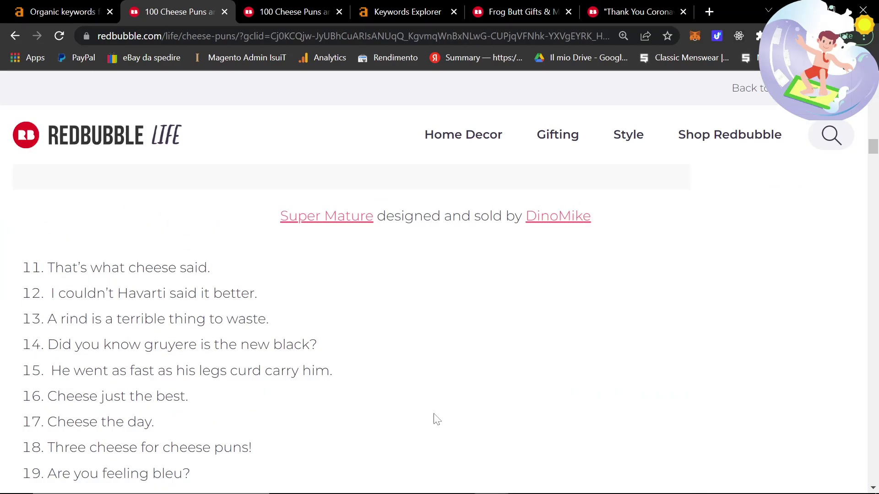
scroll(434, 421, up, 1)
scroll(434, 417, up, 4)
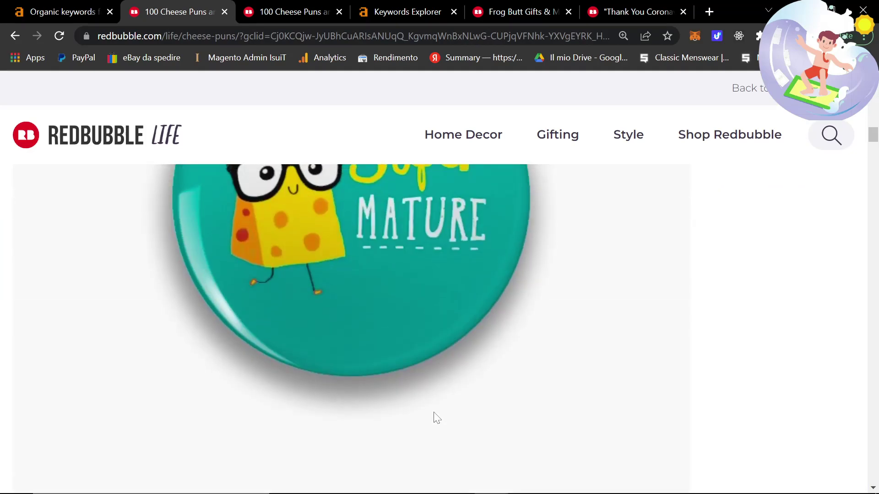
scroll(434, 417, down, 3)
scroll(434, 417, down, 5)
scroll(434, 417, down, 4)
scroll(434, 415, down, 5)
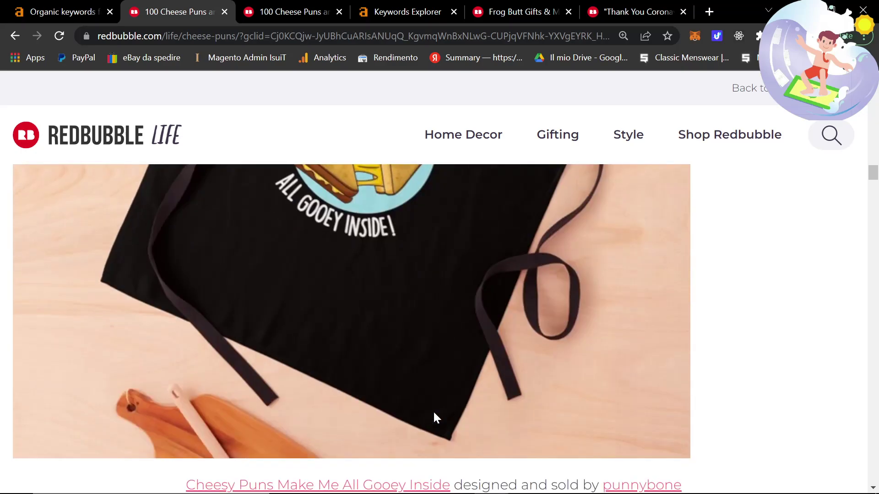
scroll(433, 414, down, 5)
scroll(378, 402, down, 3)
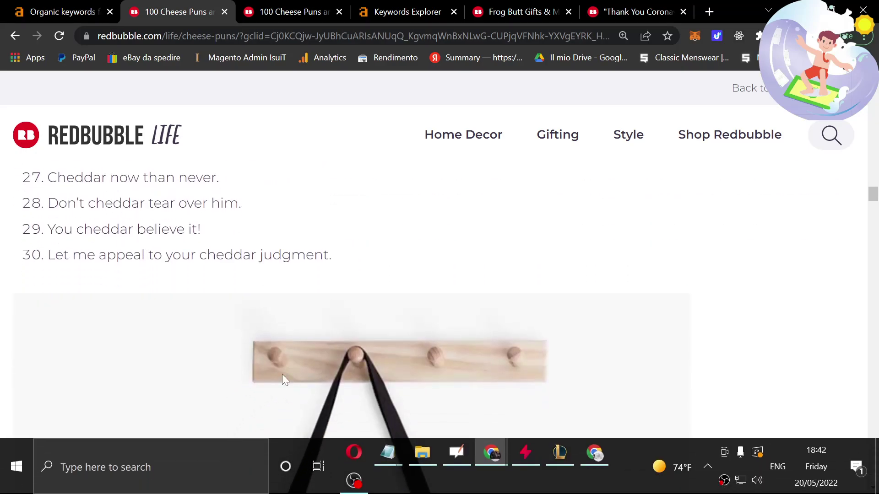
scroll(345, 180, down, 1)
scroll(323, 165, down, 2)
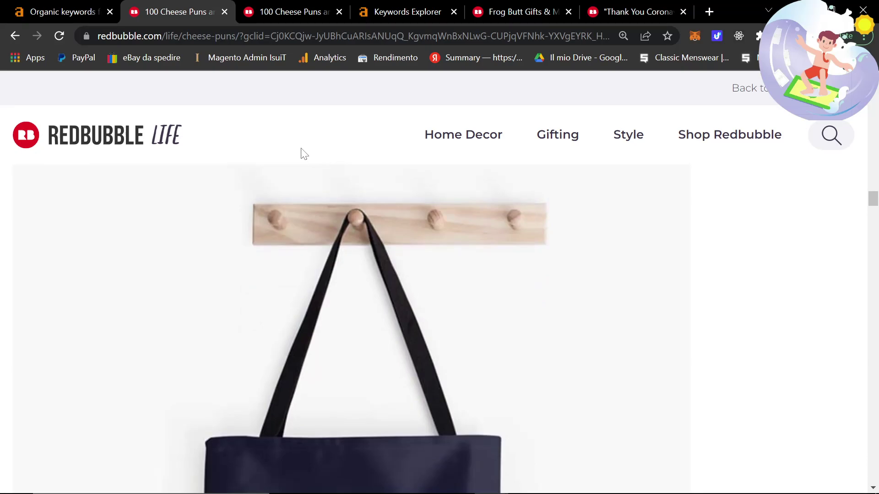
scroll(275, 173, down, 2)
scroll(244, 189, down, 2)
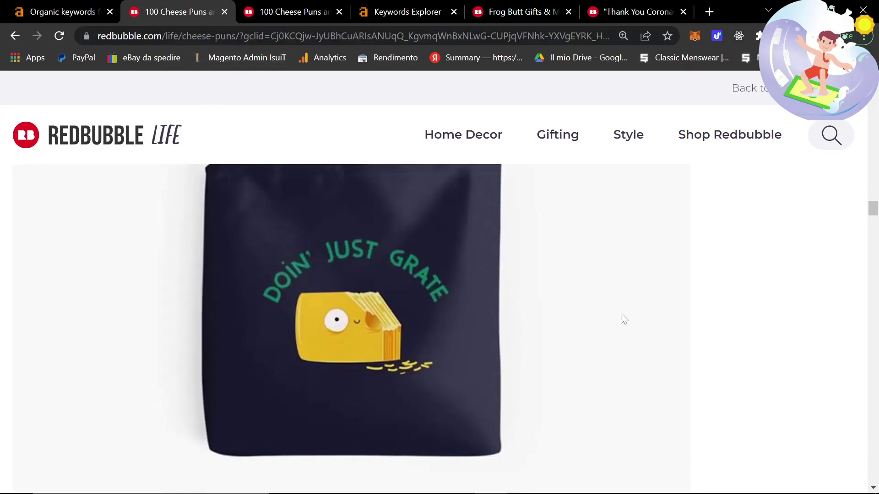
scroll(621, 319, up, 4)
drag(873, 199, 872, 90)
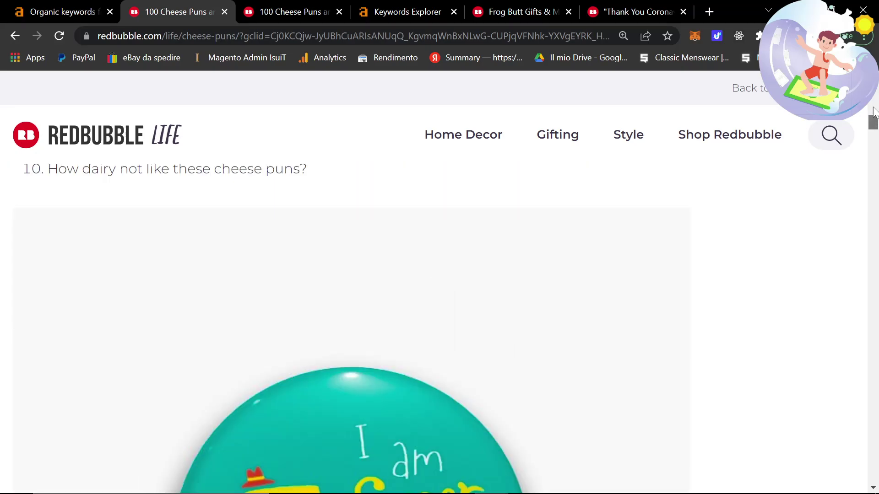
scroll(494, 238, down, 1)
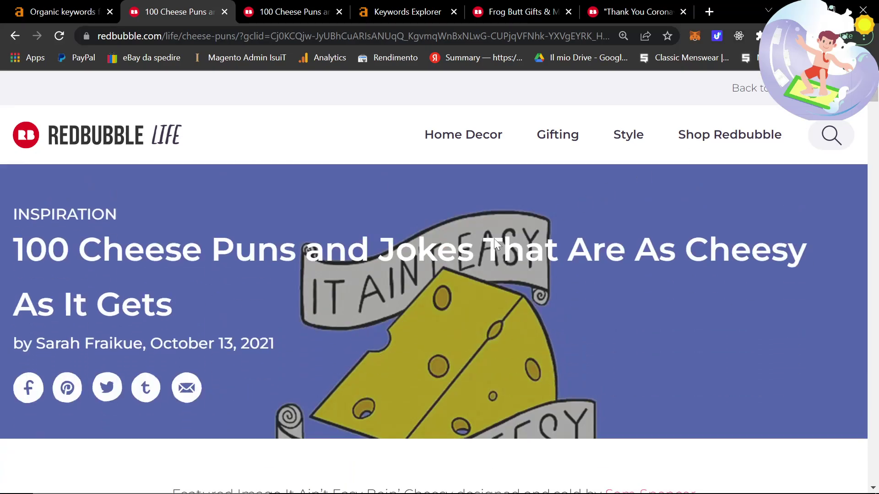
scroll(427, 214, down, 1)
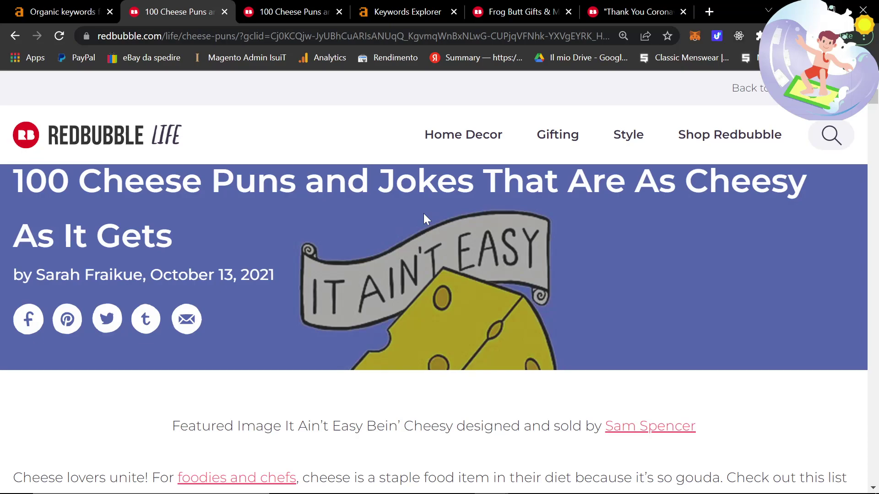
scroll(424, 214, down, 2)
scroll(424, 213, down, 2)
scroll(424, 214, down, 1)
scroll(424, 218, down, 3)
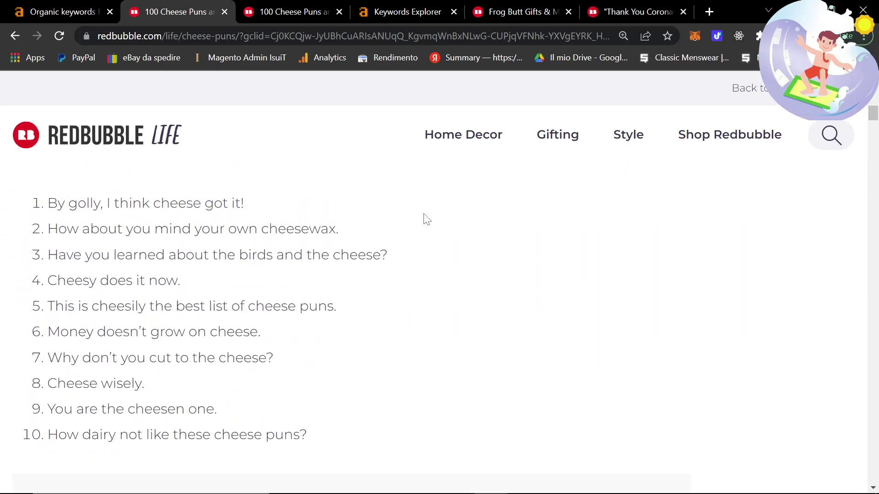
scroll(424, 218, down, 2)
scroll(424, 218, down, 2)
scroll(412, 221, down, 3)
scroll(412, 217, down, 2)
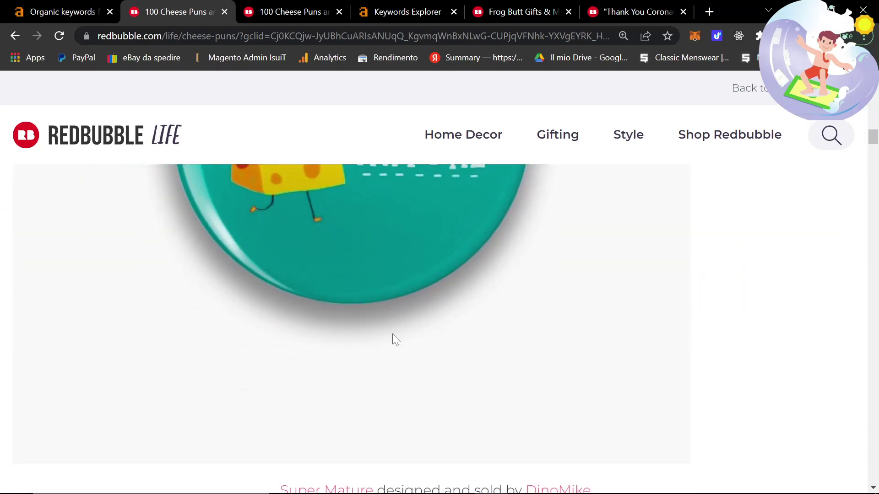
scroll(392, 333, down, 3)
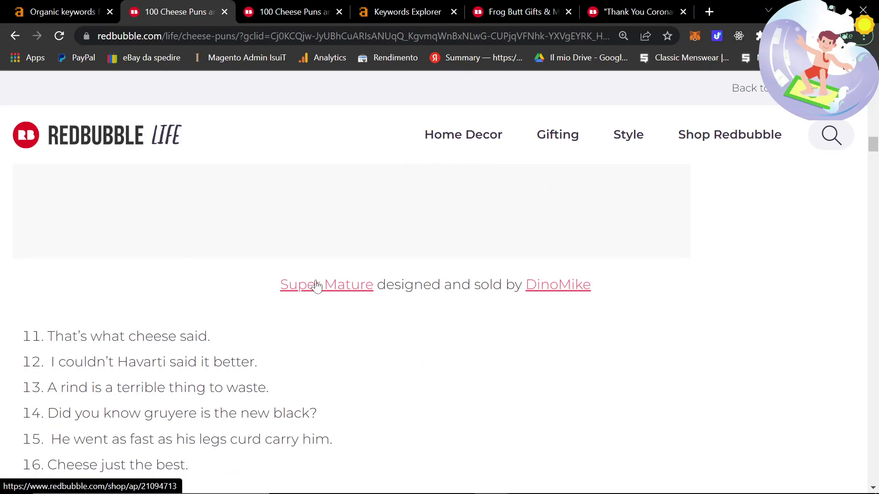
scroll(315, 286, down, 4)
scroll(314, 288, down, 4)
scroll(323, 316, down, 4)
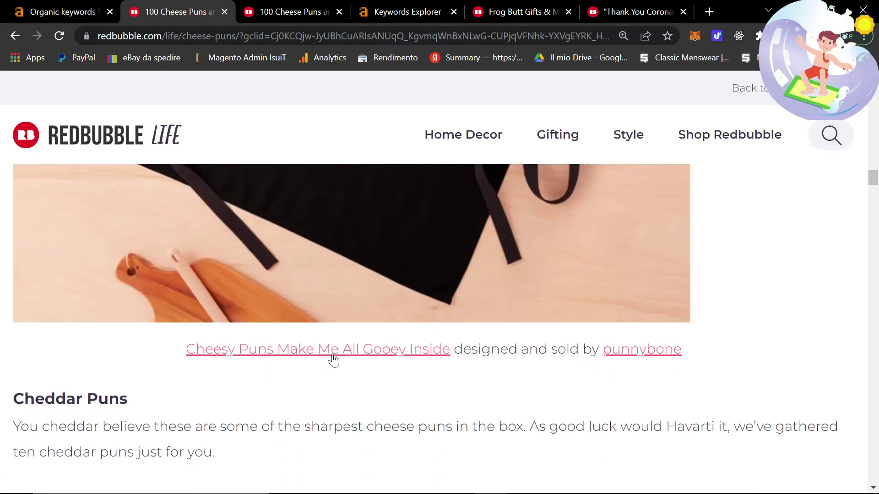
scroll(618, 353, down, 2)
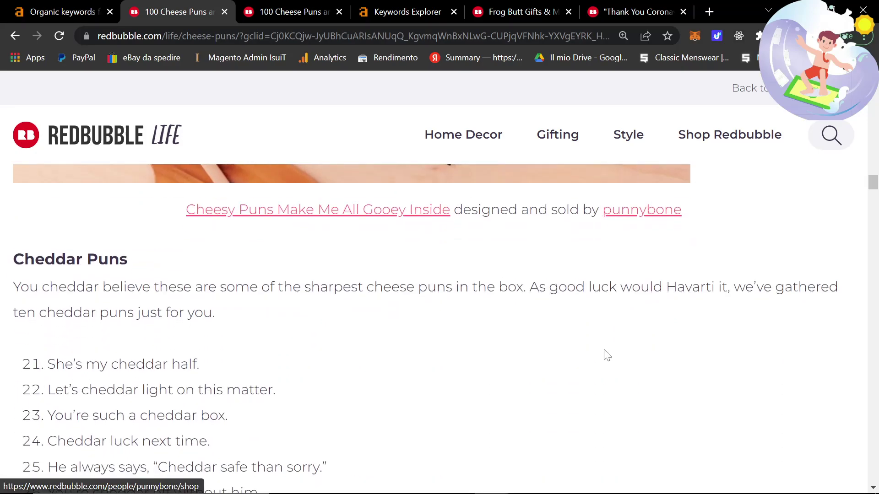
scroll(584, 352, down, 3)
scroll(555, 351, down, 4)
scroll(410, 336, down, 3)
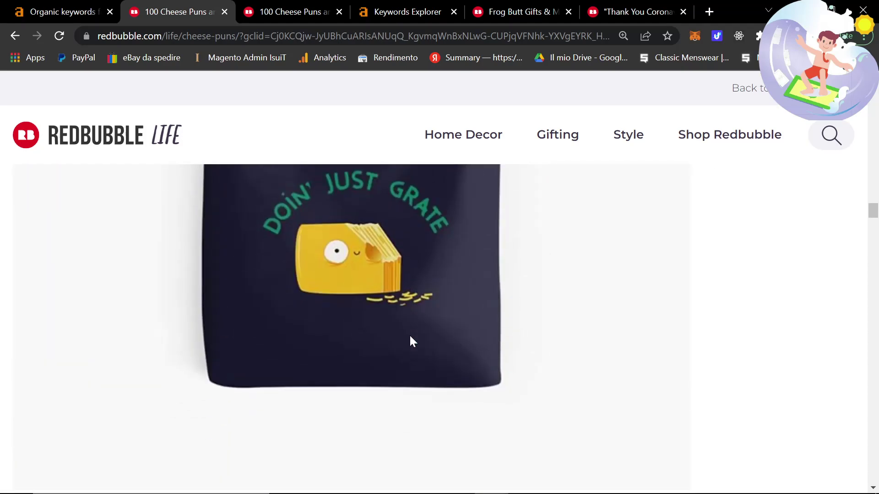
scroll(410, 344, down, 1)
scroll(345, 396, down, 2)
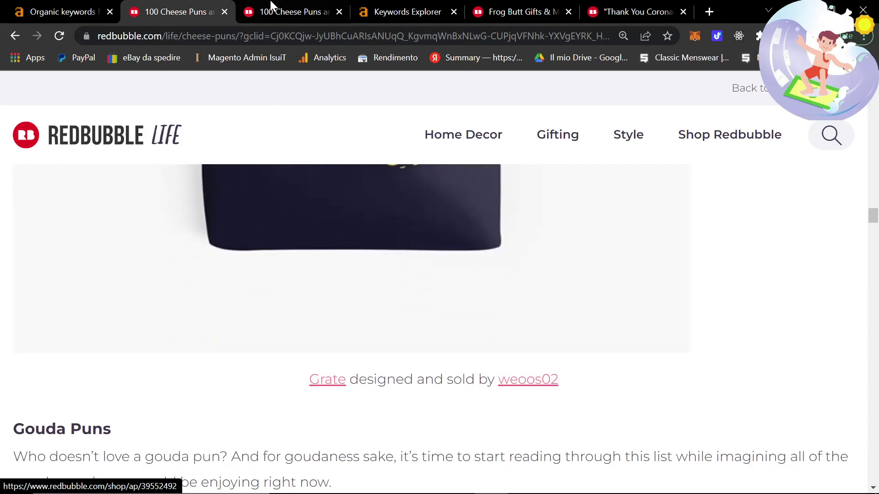
Try loading isuit.it/blog in a new tab (503 error), then return to Ahrefs organic keywords
click(703, 14)
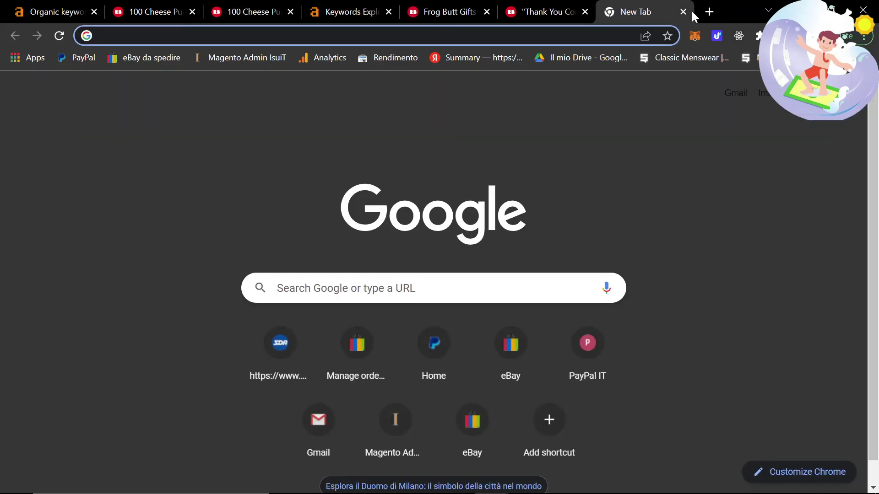
text(isuit.it/blo)
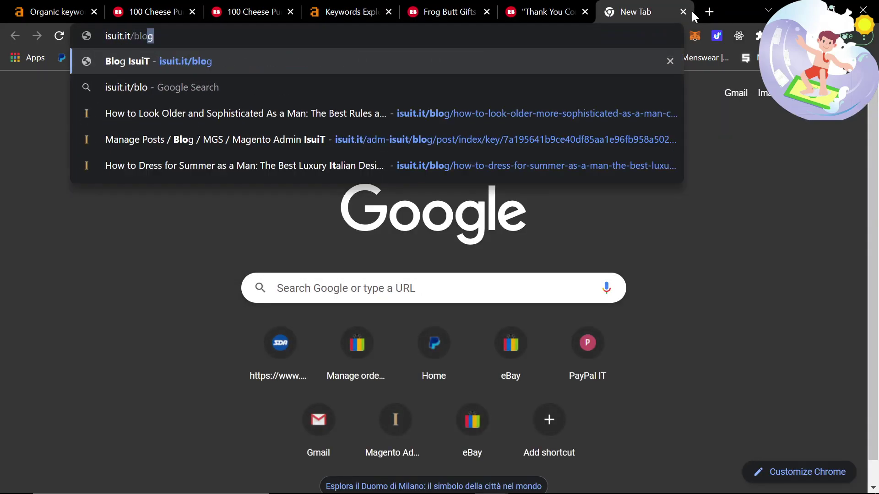
key(Return)
click(376, 6)
click(667, 6)
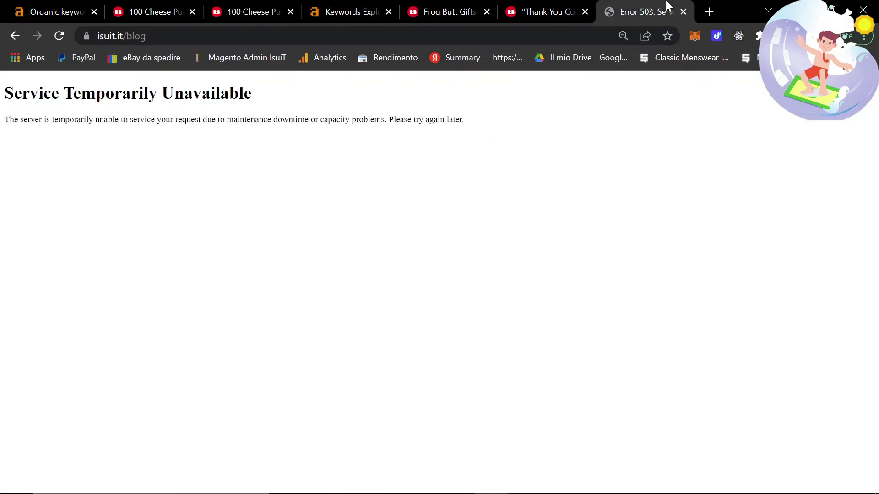
click(338, 5)
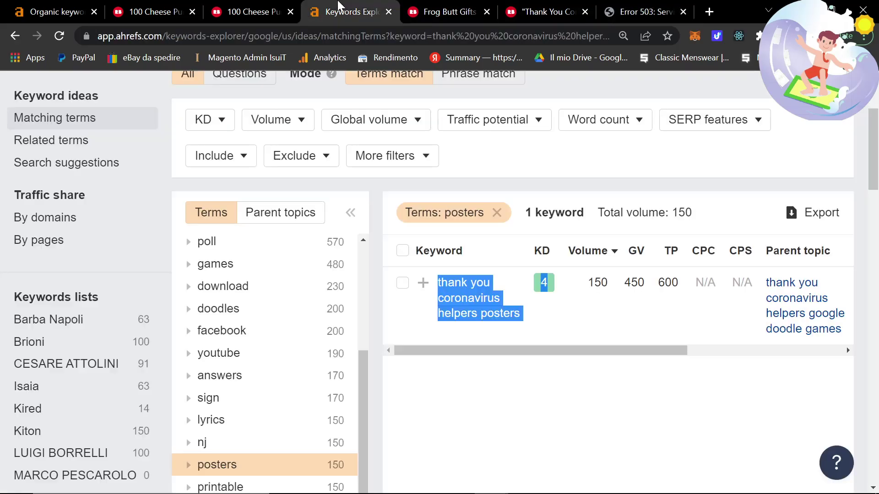
click(254, 7)
scroll(498, 315, down, 4)
scroll(485, 337, down, 8)
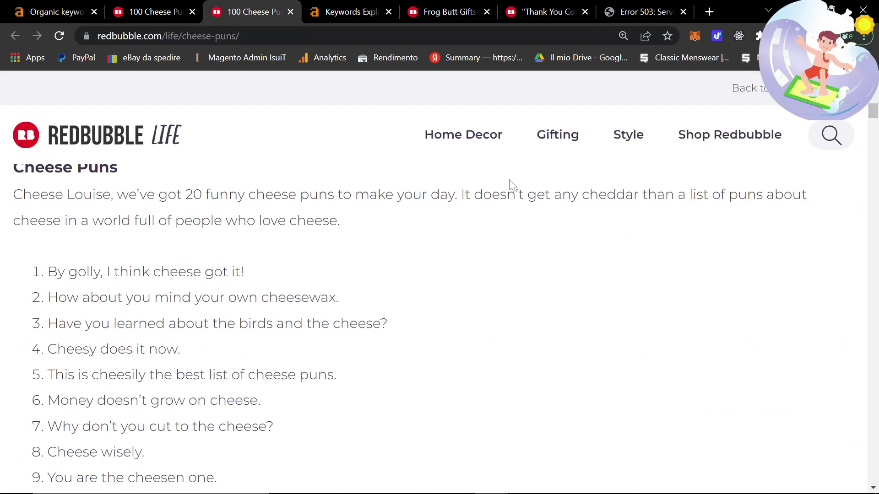
key(ctrl+1)
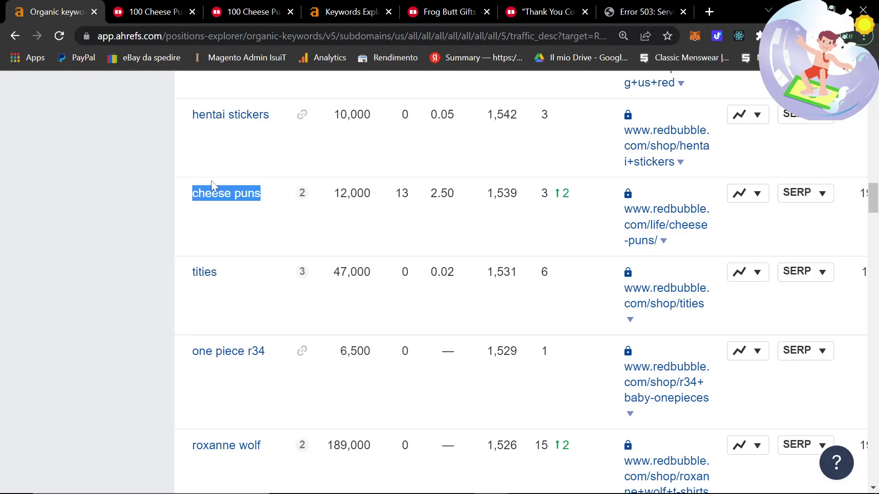
Open 'types of dinosaurs' (53,000 volume) in Keywords Explorer in a new tab
click(172, 14)
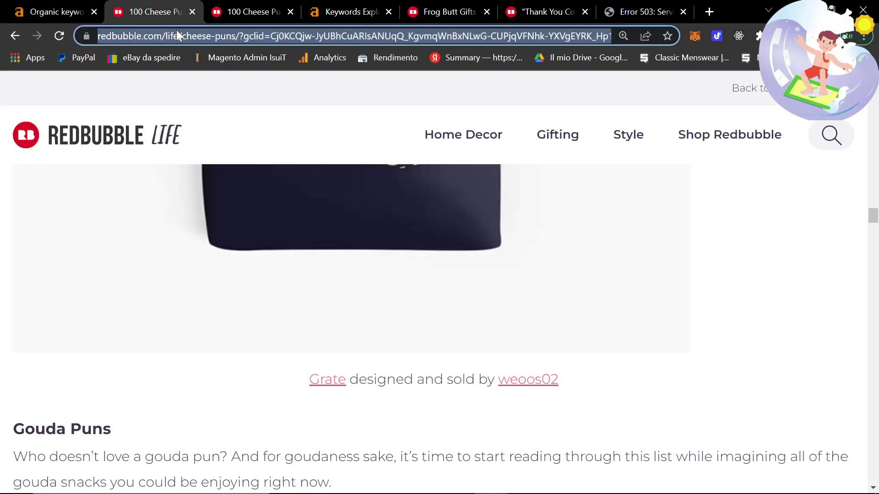
key(ctrl+1)
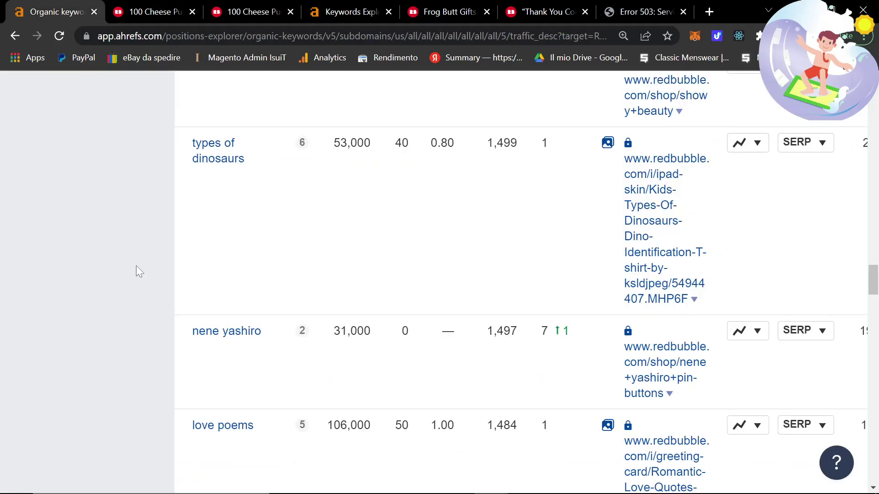
drag(254, 165, 193, 141)
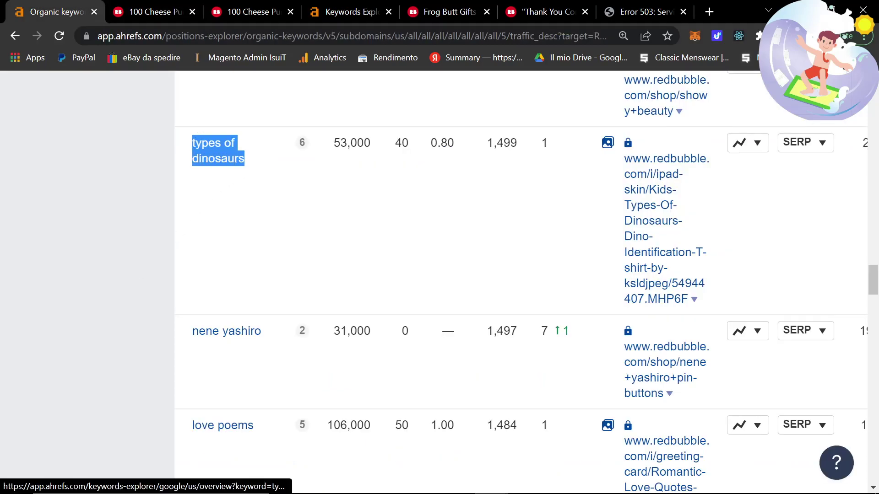
middle_click(200, 149)
Google 'types of dinosaurs', then refine the query to 'types of dinosaurs redbubble'
click(165, 12)
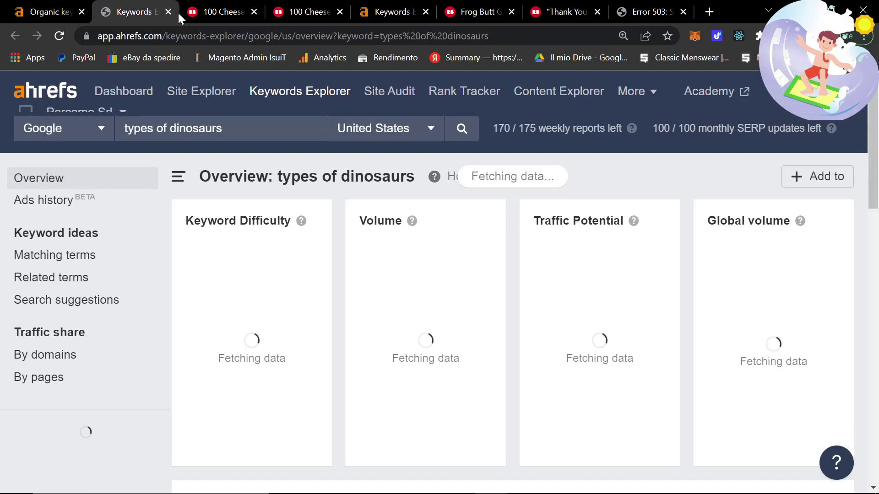
click(163, 36)
text(types of dinosaurs)
key(Return)
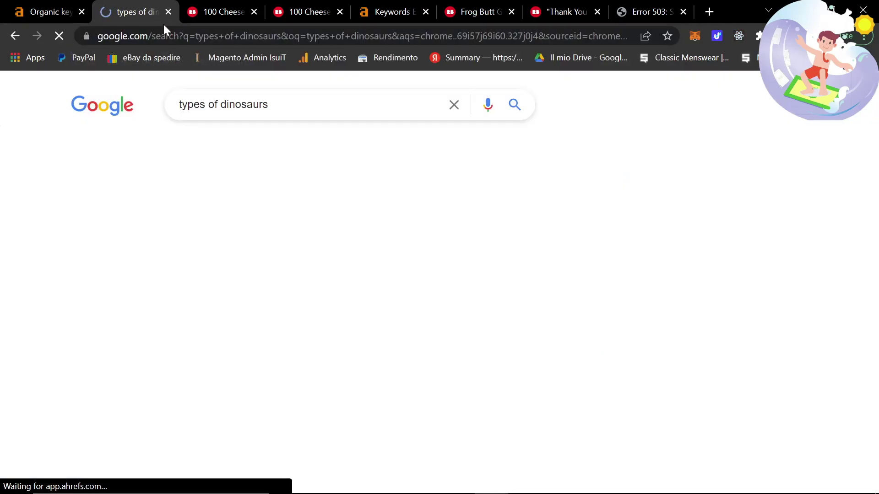
scroll(548, 296, down, 3)
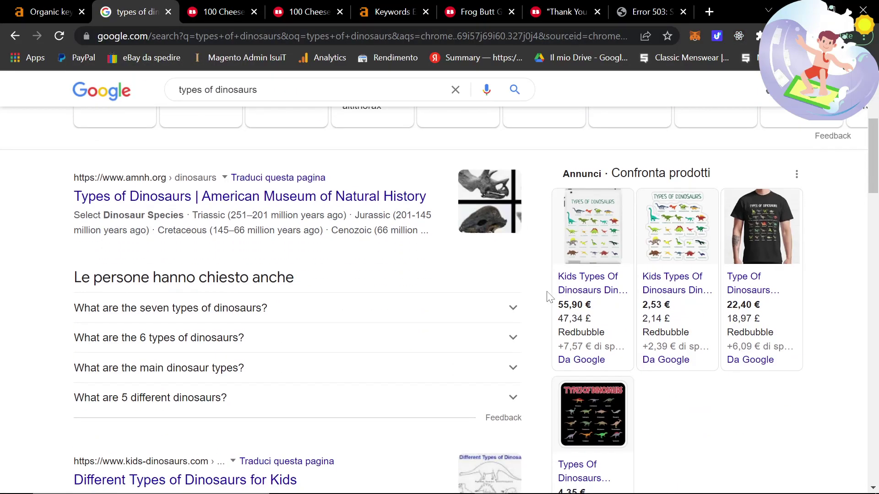
scroll(548, 295, down, 1)
key(ctrl+f)
text(redbub)
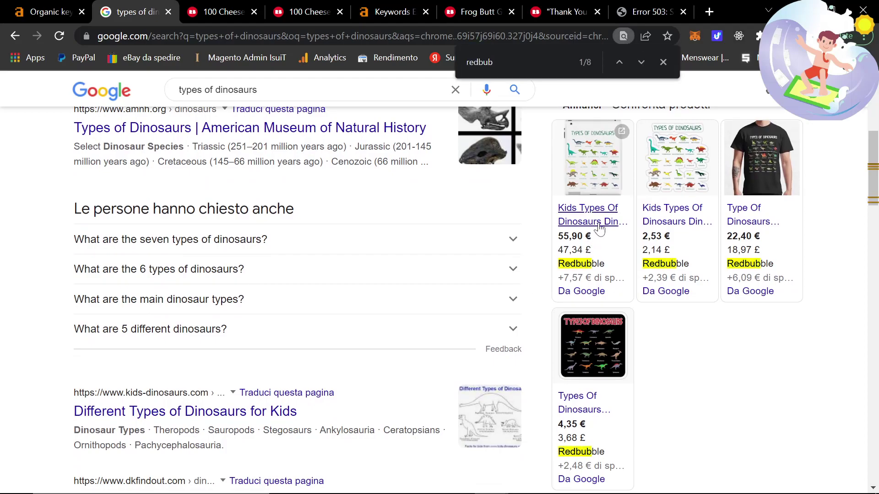
scroll(229, 246, down, 4)
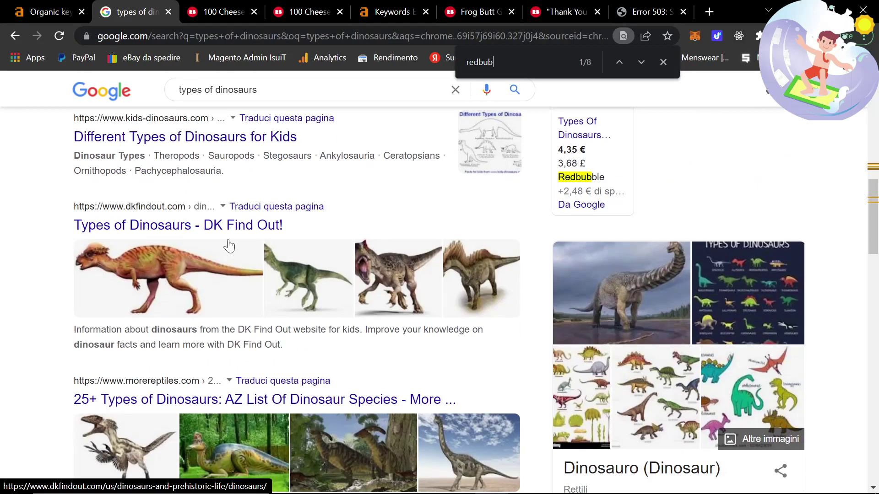
scroll(156, 195, up, 3)
click(309, 90)
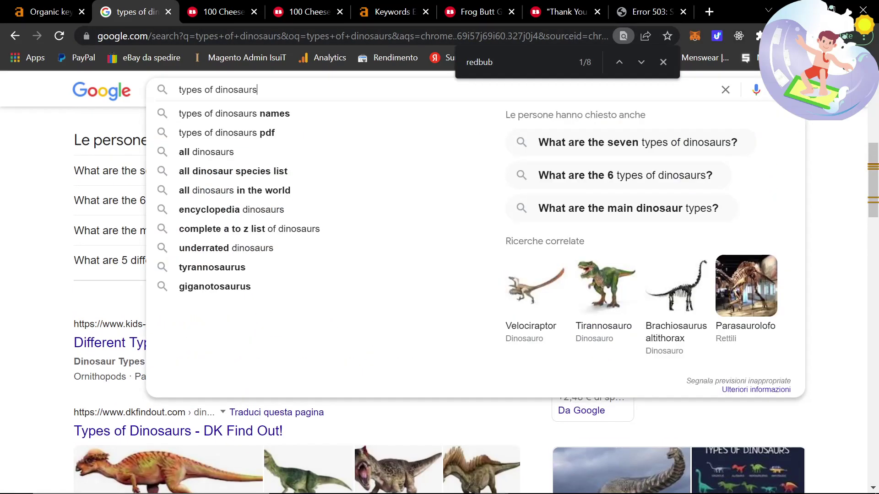
text( redbubble)
key(Return)
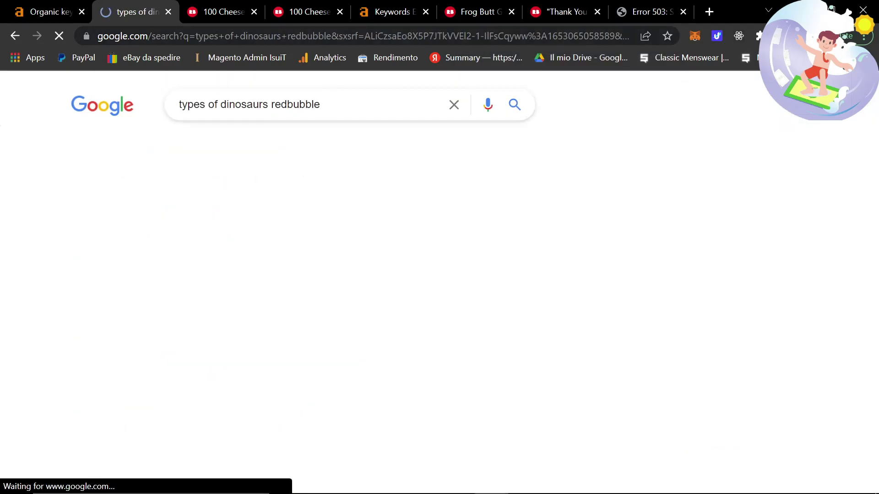
scroll(199, 274, down, 4)
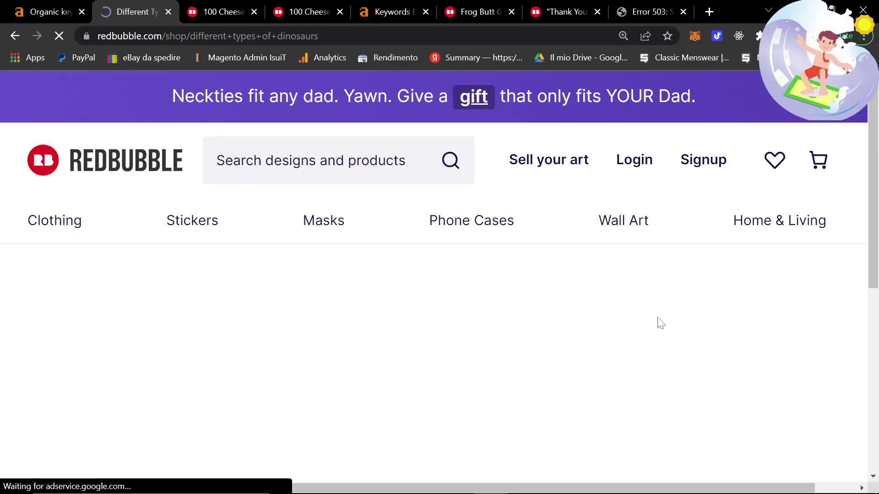
scroll(579, 303, down, 1)
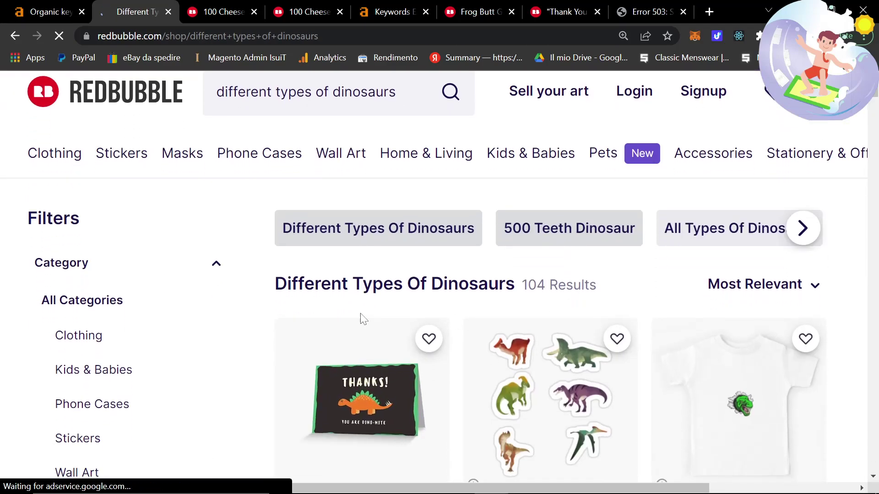
Copy the 'Different Types Of Dinosaur' heading from Redbubble's product results
drag(506, 284, 261, 275)
key(ctrl+c)
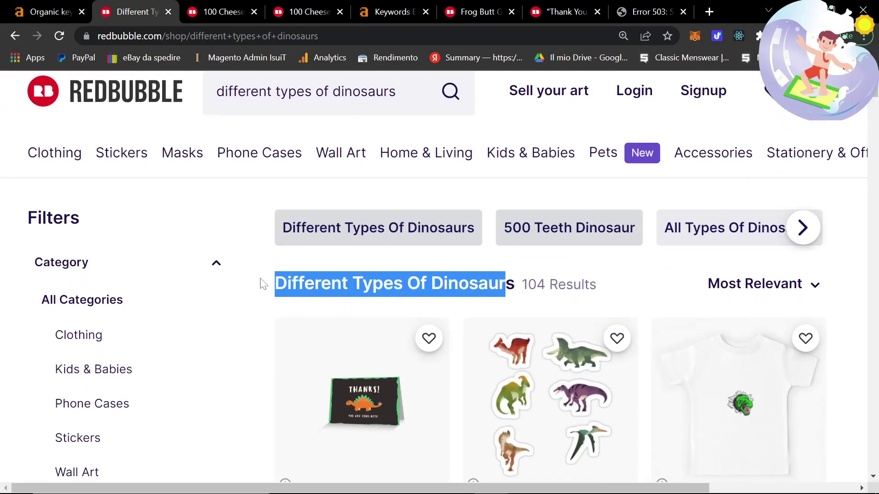
click(98, 7)
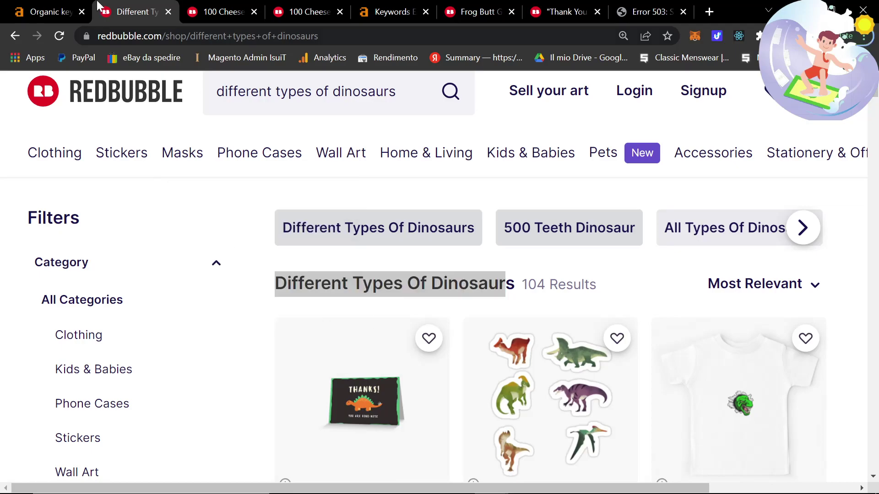
click(20, 39)
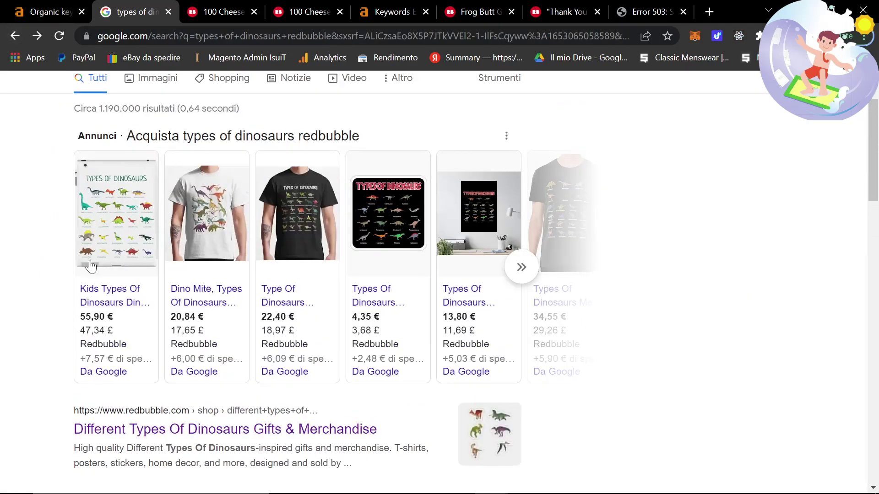
mouse_move(126, 206)
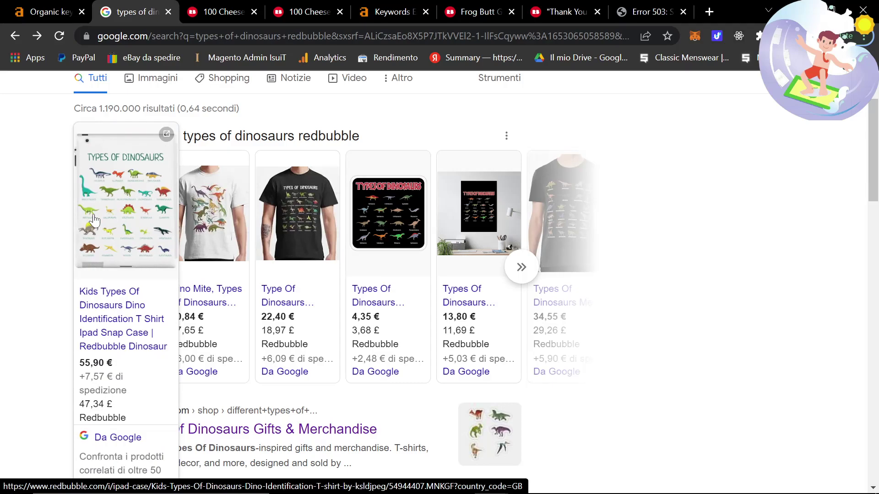
click(95, 219)
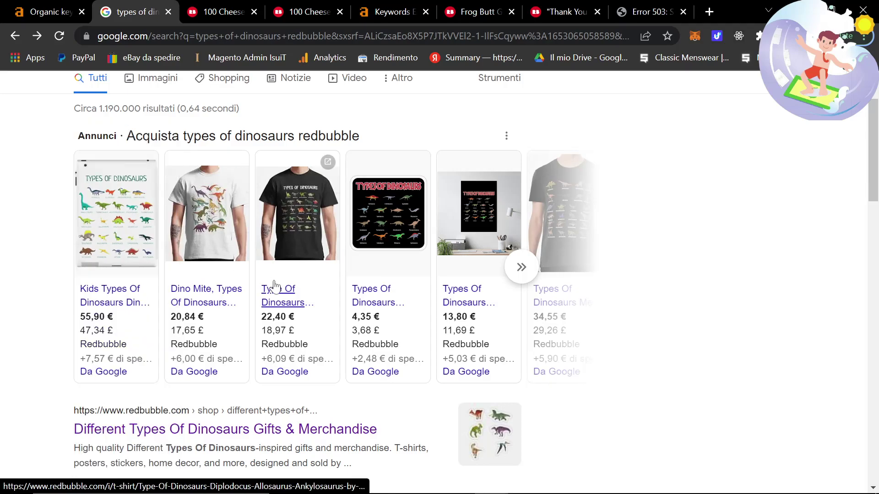
drag(10, 131, 567, 328)
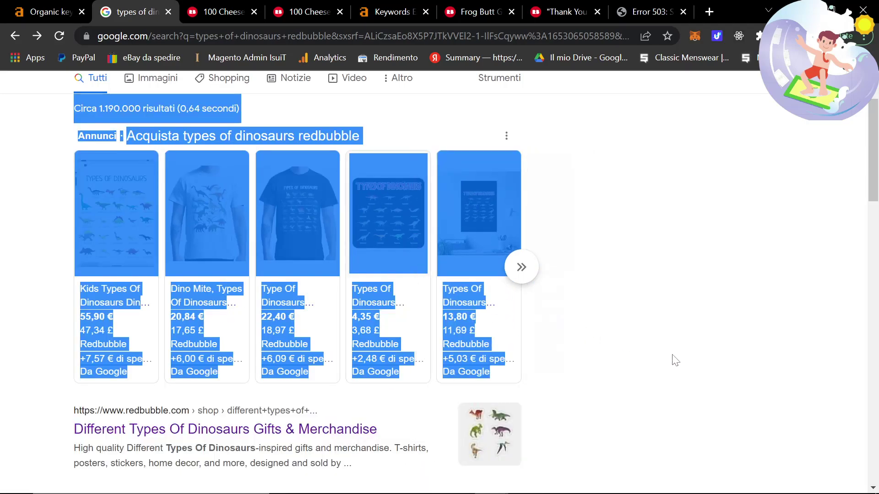
click(682, 362)
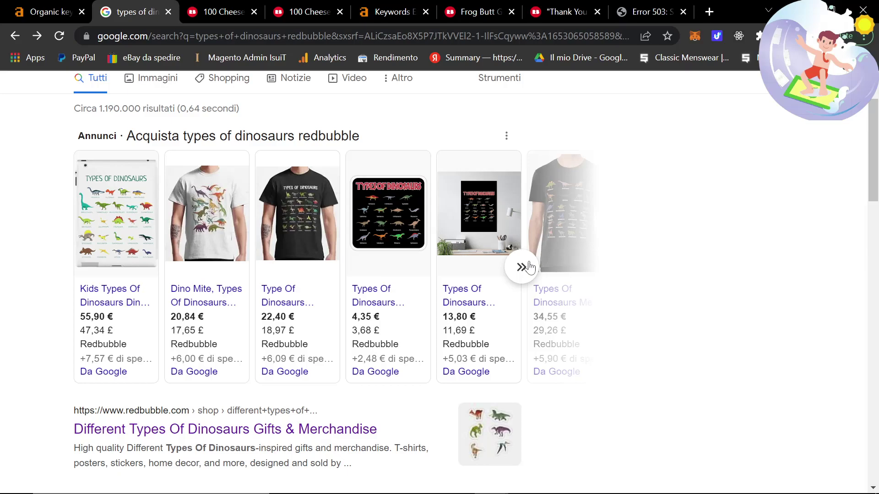
mouse_move(206, 261)
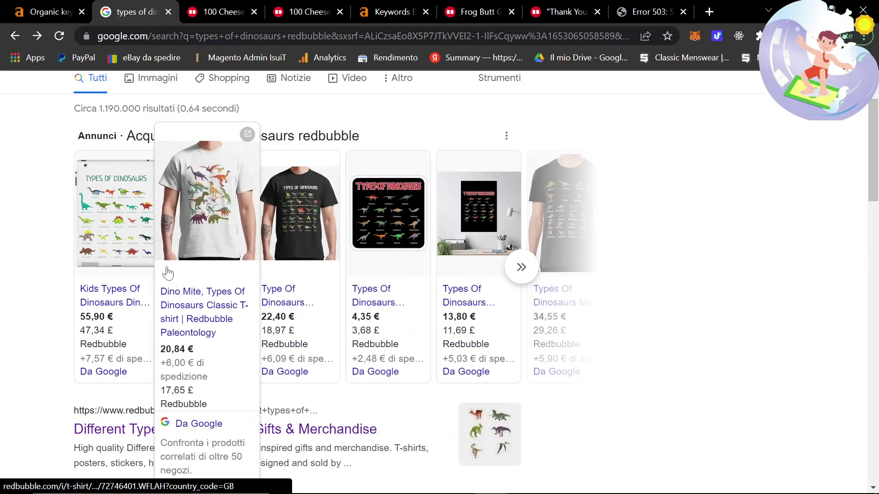
Paste 'Different Types Of Dinosaur' below Frog Butt in Notepad, then return to Ahrefs
key(alt+Tab)
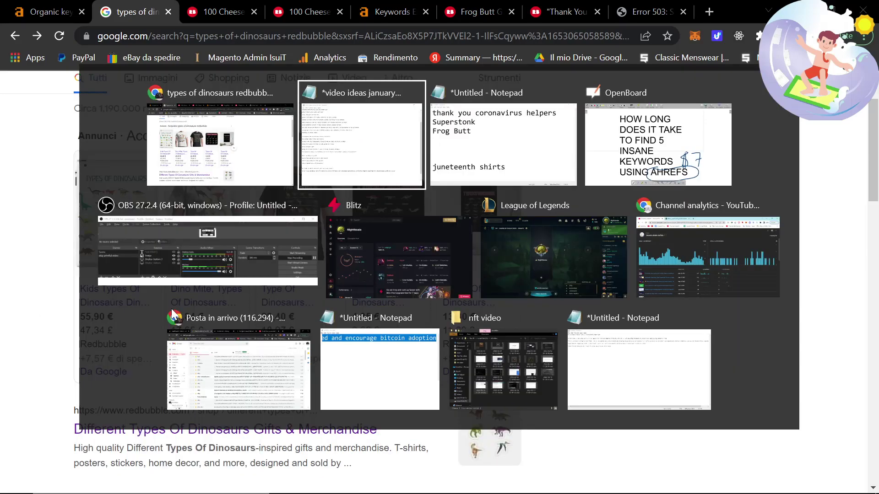
key(alt+Tab)
key(alt+Tab)
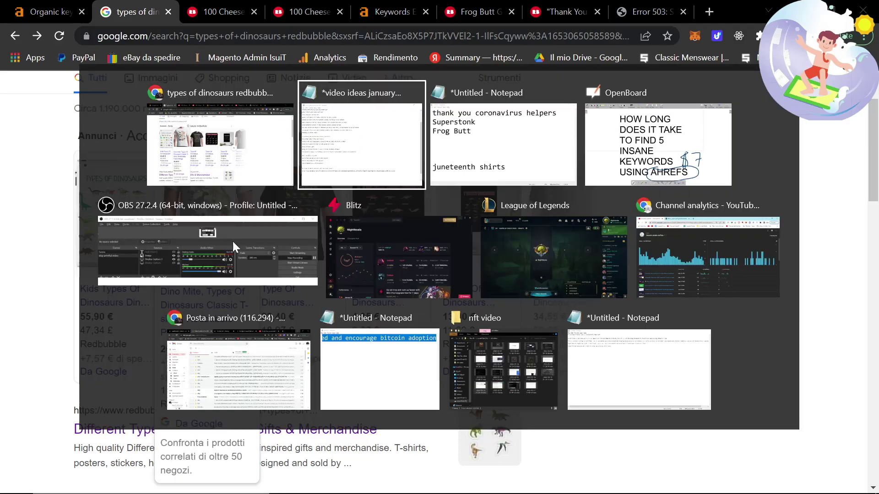
key(alt+Tab)
key(Left)
key(Return)
key(ctrl+v)
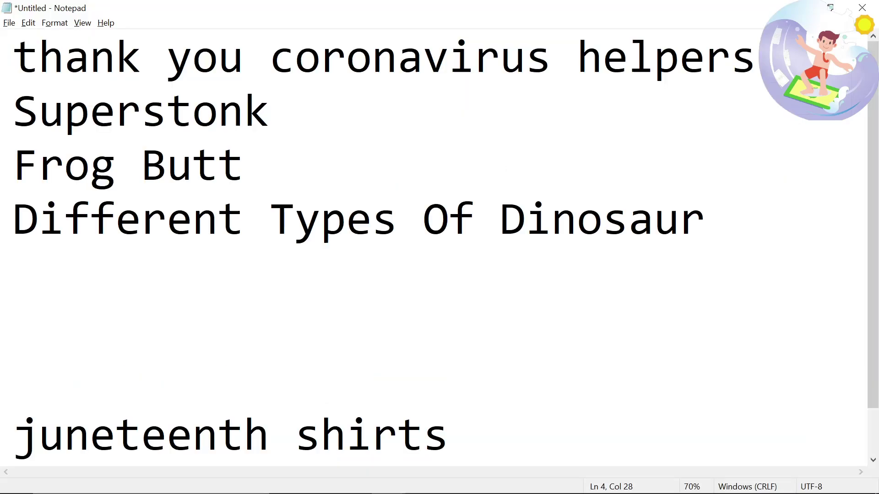
key(alt+Tab)
click(20, 7)
click(117, 194)
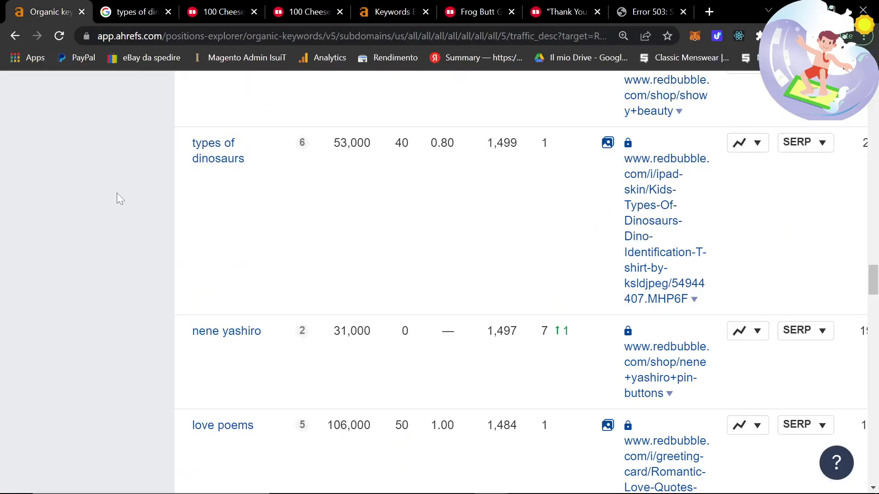
scroll(257, 324, down, 2)
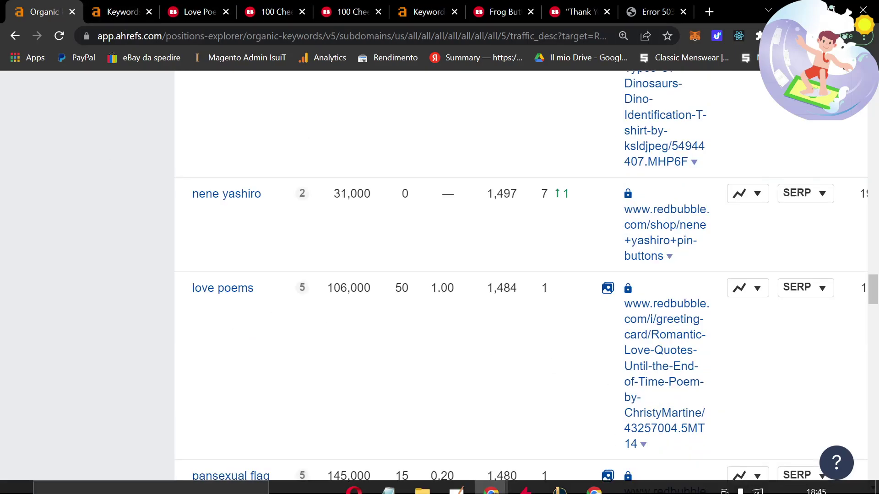
drag(267, 293, 191, 294)
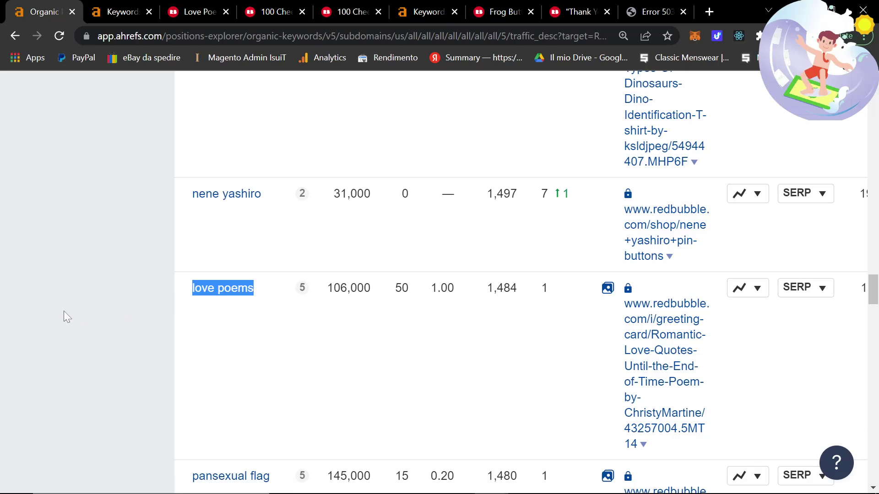
scroll(58, 310, down, 1)
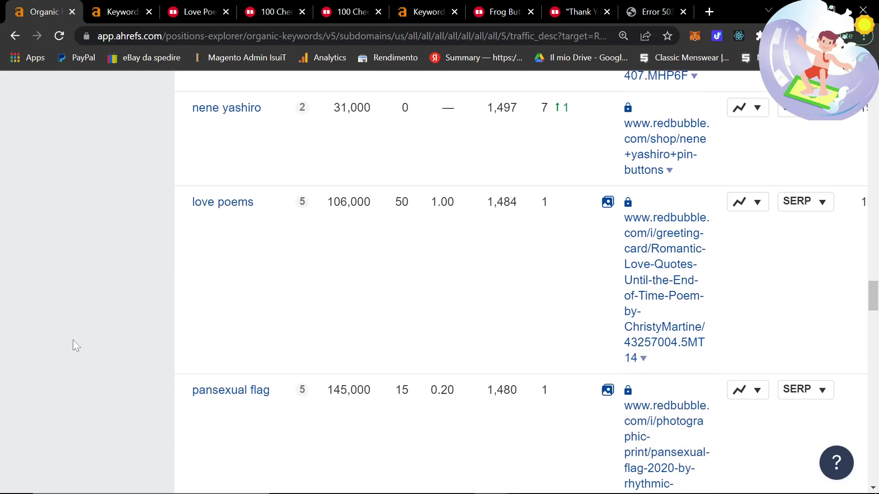
scroll(73, 339, down, 2)
scroll(73, 340, down, 1)
scroll(73, 340, down, 3)
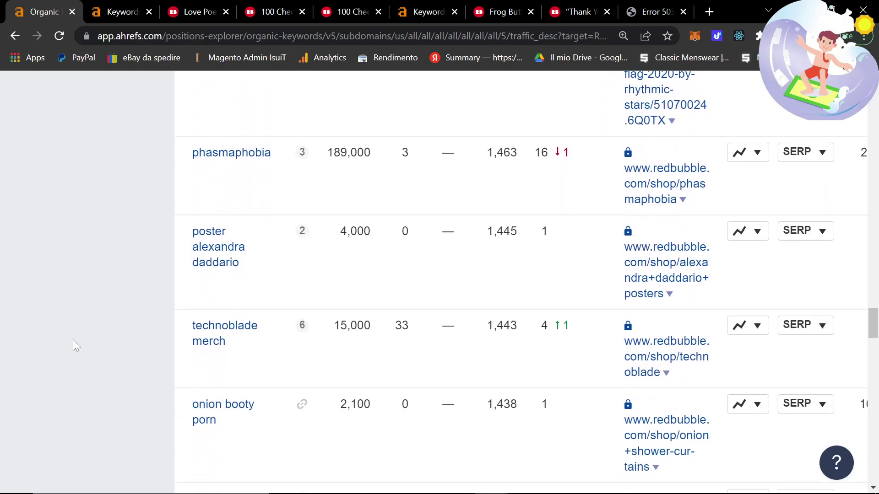
scroll(73, 340, down, 1)
scroll(73, 340, down, 2)
scroll(73, 340, down, 1)
scroll(73, 340, down, 2)
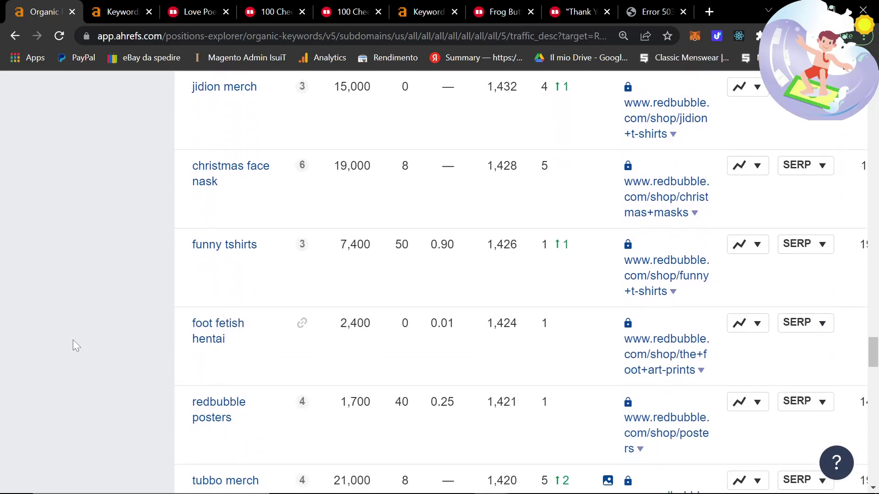
scroll(73, 340, down, 1)
scroll(109, 310, down, 2)
scroll(110, 316, down, 2)
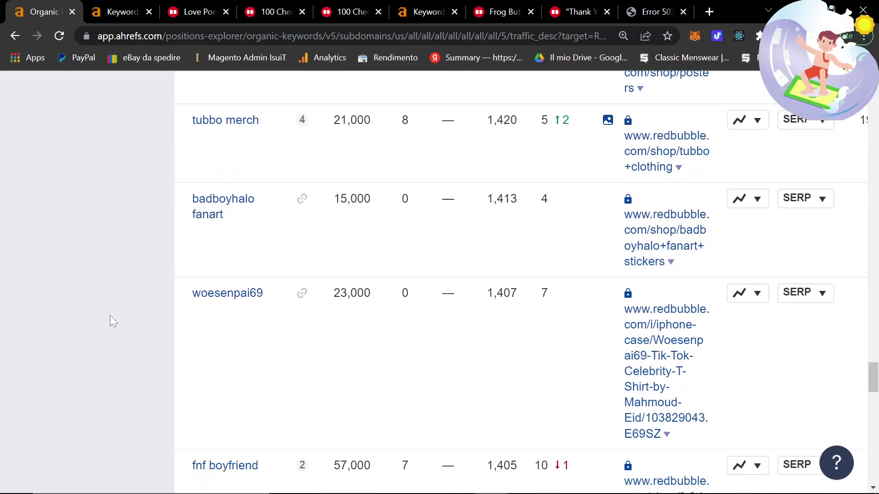
scroll(110, 315, down, 2)
scroll(110, 315, down, 2)
scroll(110, 321, down, 2)
scroll(111, 321, down, 1)
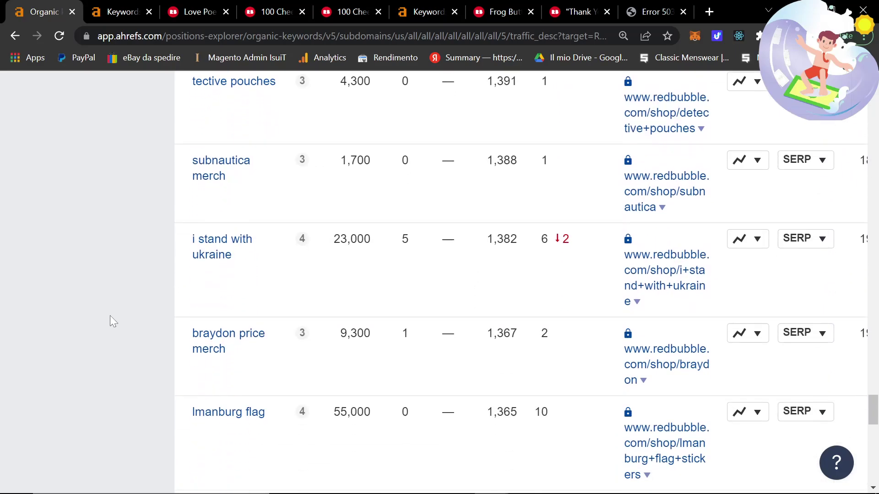
Search Redbubble for 'i stand with ukraine' (53,215 results), then return to Ahrefs
drag(258, 266, 187, 245)
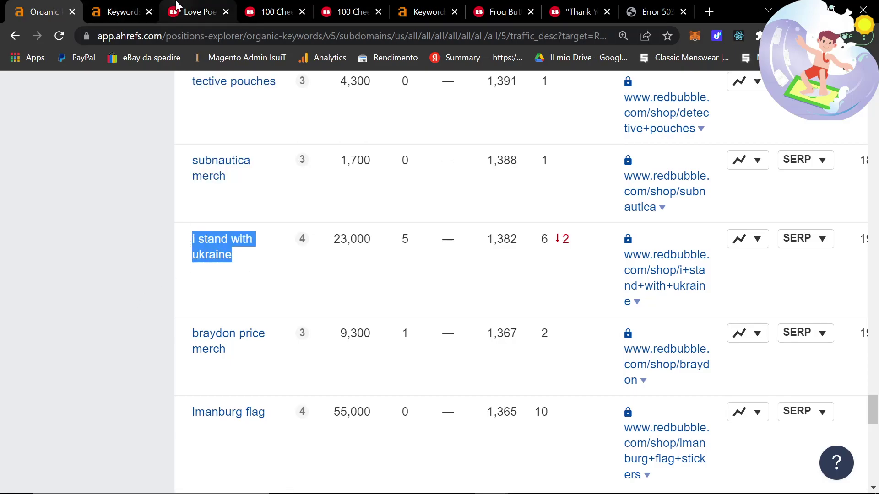
click(176, 8)
click(325, 161)
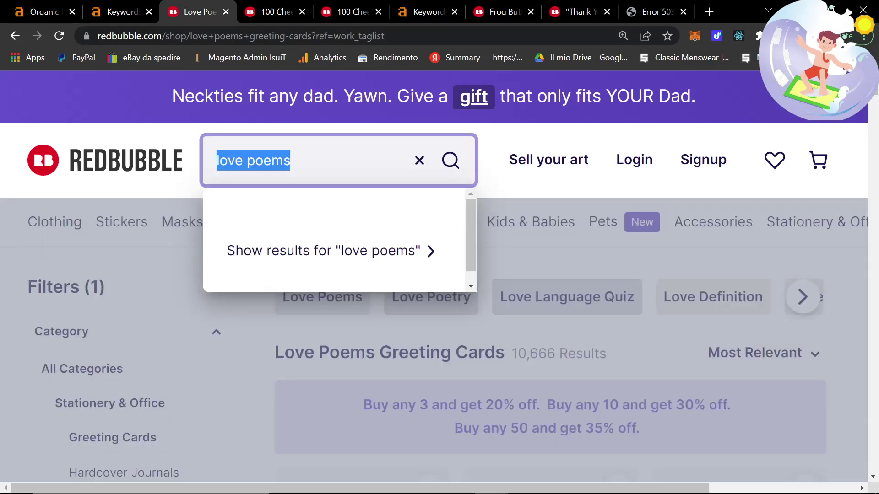
text(i stand with ukraine)
key(Return)
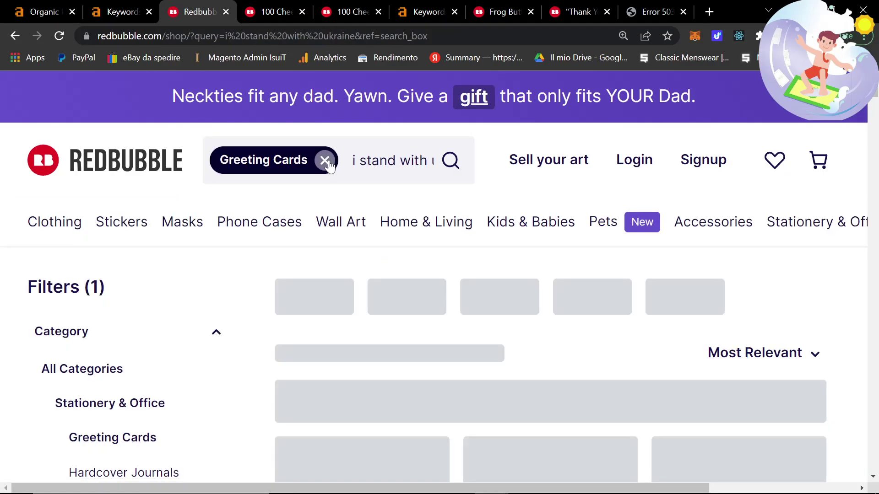
click(68, 7)
scroll(169, 220, down, 2)
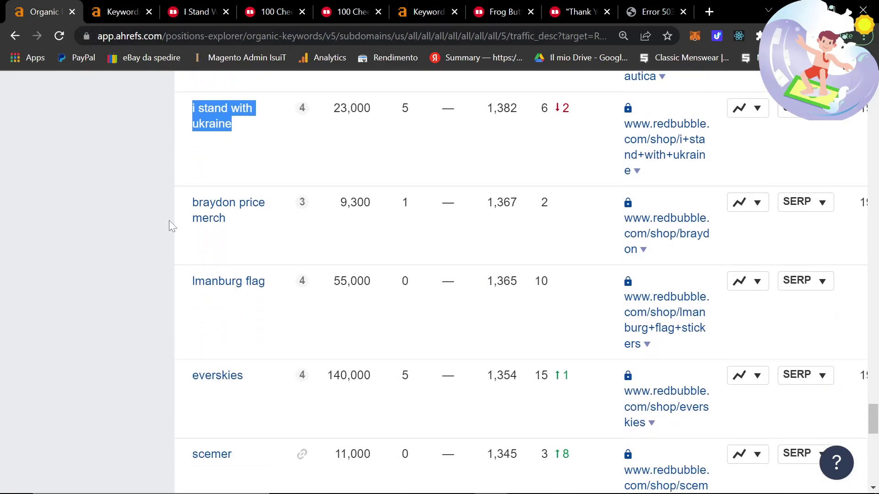
scroll(169, 221, down, 1)
scroll(172, 222, down, 2)
scroll(171, 220, down, 2)
scroll(171, 220, up, 4)
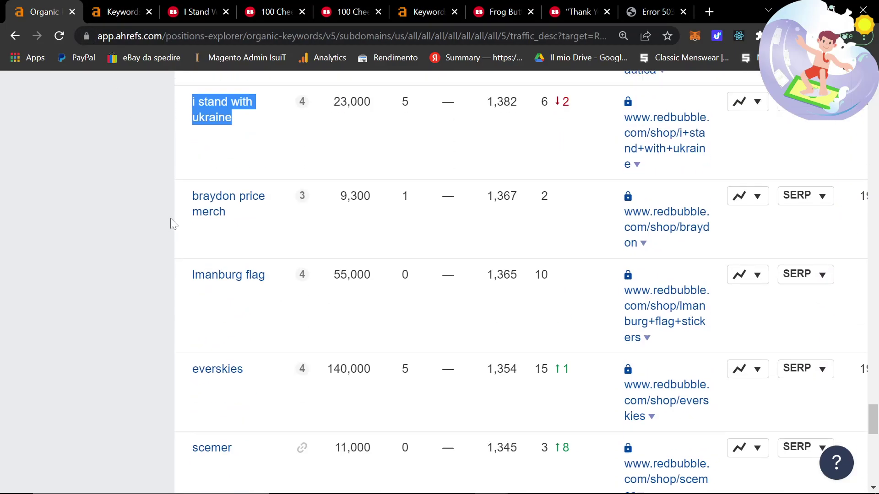
scroll(167, 184, down, 2)
scroll(167, 185, down, 3)
scroll(167, 185, down, 2)
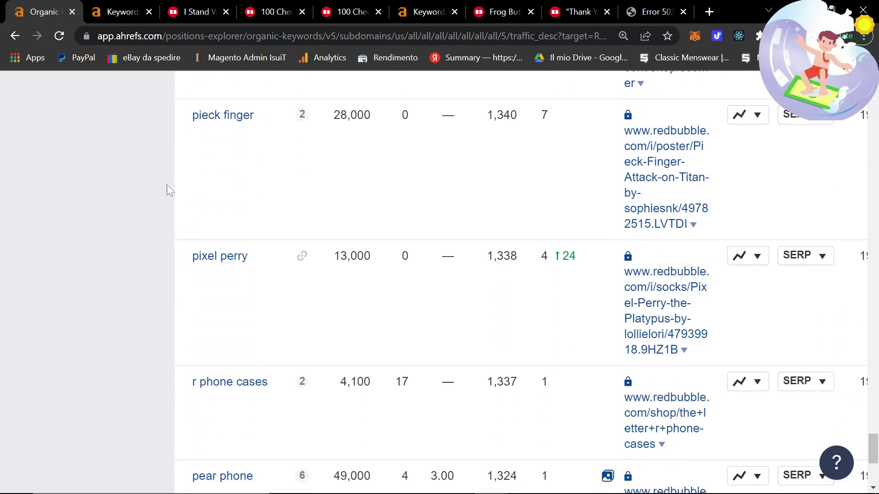
scroll(167, 185, down, 2)
scroll(167, 185, down, 2)
Go to page 6 and select the keyword 'spooon' (88,000 volume)
click(404, 377)
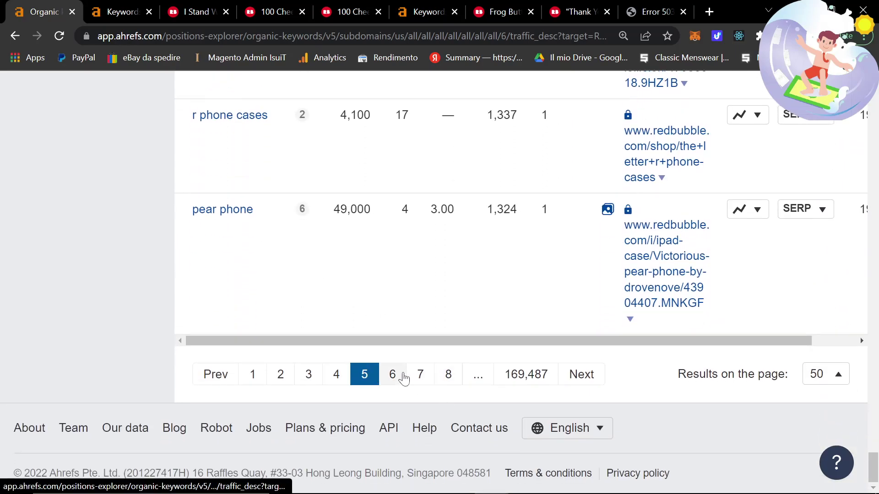
scroll(292, 330, down, 2)
scroll(289, 341, down, 3)
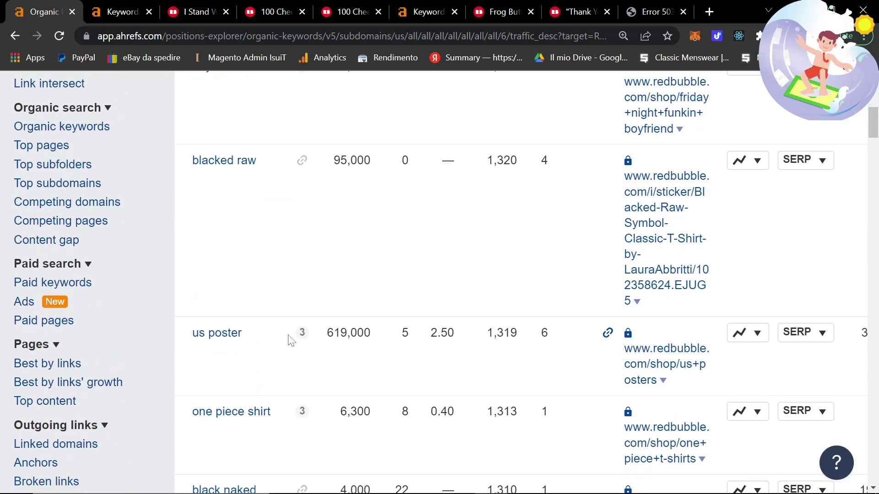
scroll(289, 341, down, 1)
scroll(275, 335, down, 2)
scroll(262, 330, down, 1)
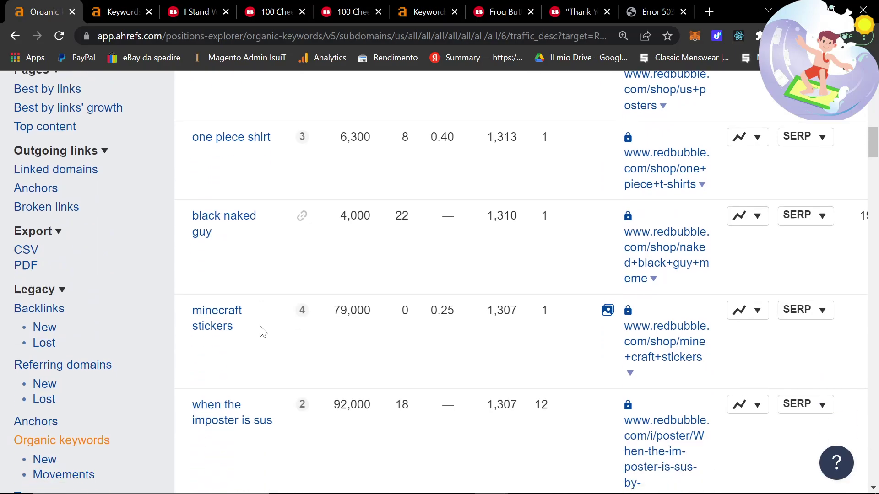
scroll(261, 328, down, 2)
scroll(261, 330, down, 1)
scroll(254, 275, down, 5)
drag(250, 230, 192, 220)
key(ctrl+c)
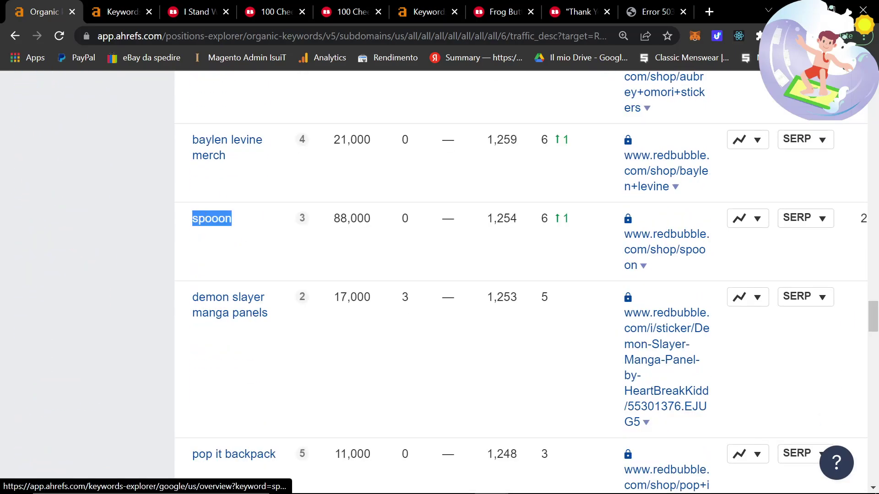
Search Google for the copied keyword 'spooon'
click(137, 12)
click(127, 34)
key(ctrl+v)
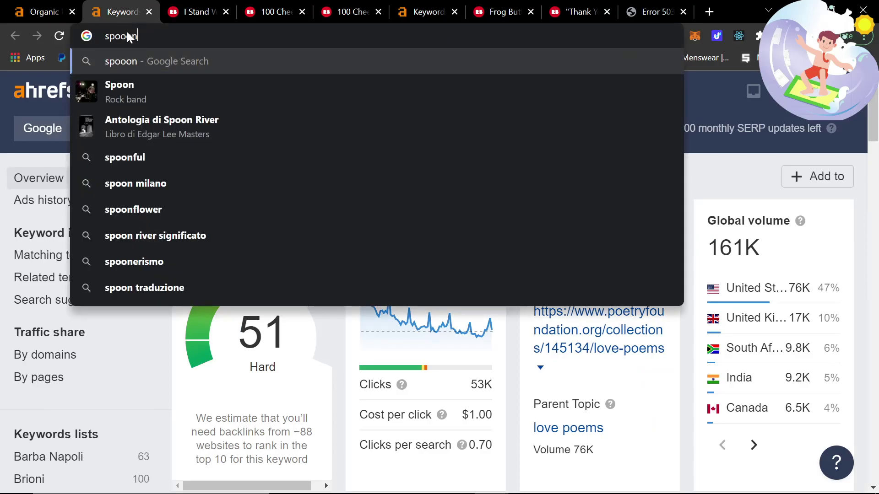
key(Return)
scroll(11, 246, down, 2)
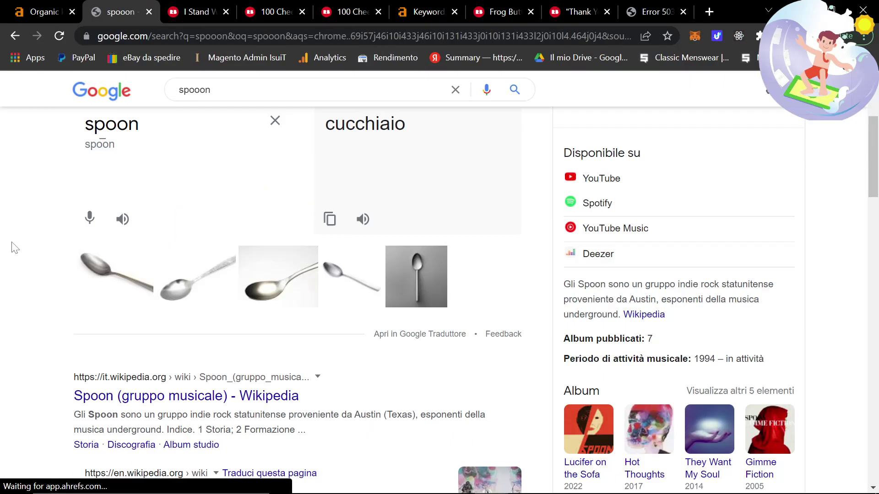
scroll(11, 253, down, 4)
Refine the search to 'spooon redbubble' to reach Redbubble's 25 Spooon results
key(ctrl+f)
text(redbub)
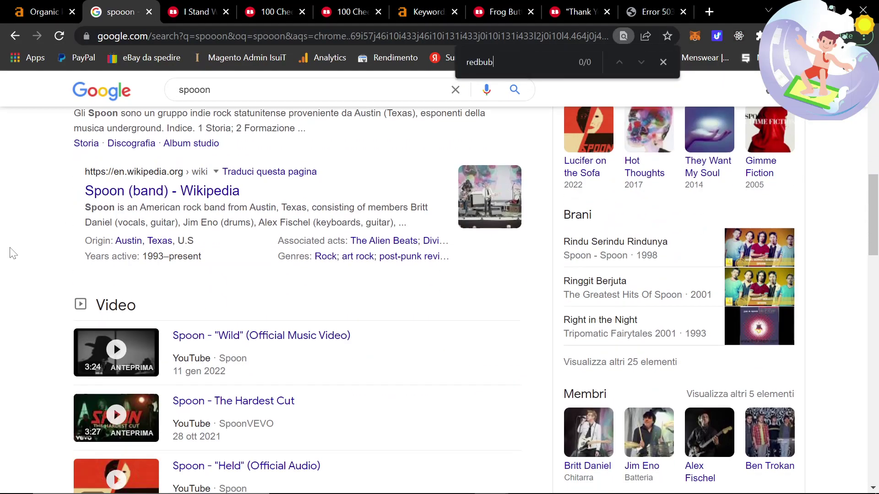
click(173, 93)
text(red)
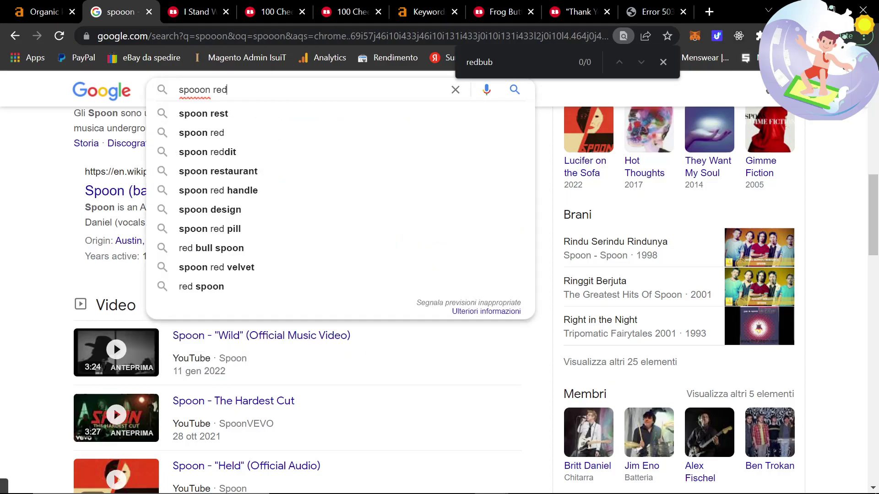
key(BackSpace)
key(BackSpace)
text(edbubble)
key(Return)
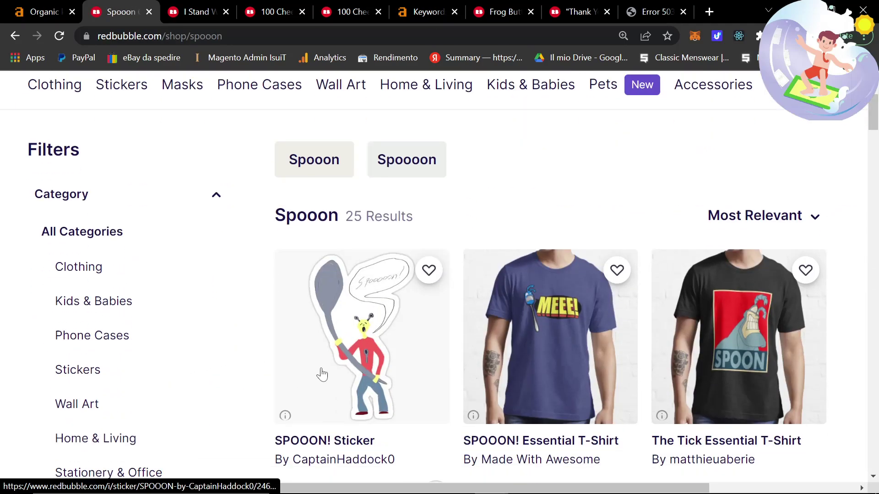
key(ctrl+shift+Tab)
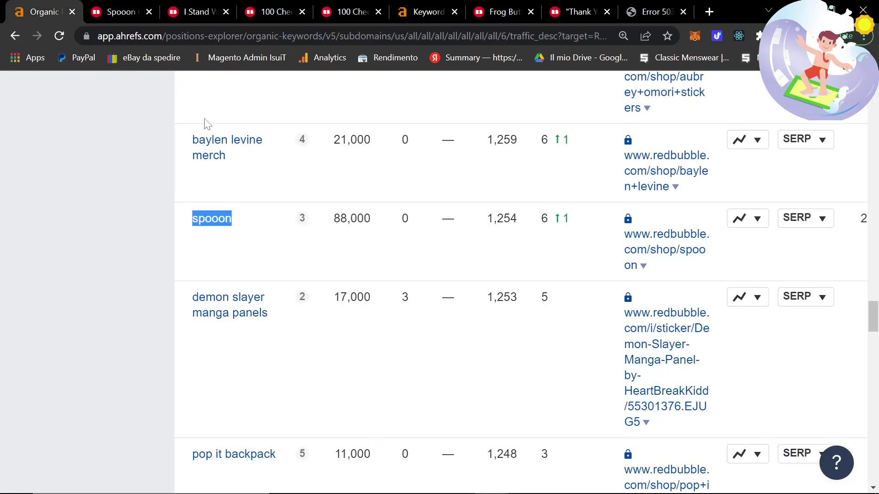
key(alt+Tab)
Clear the lines below the Dinosaur entry, undoing the accidental deletion of juneteenth shirts
key(Down)
key(Down)
key(Down)
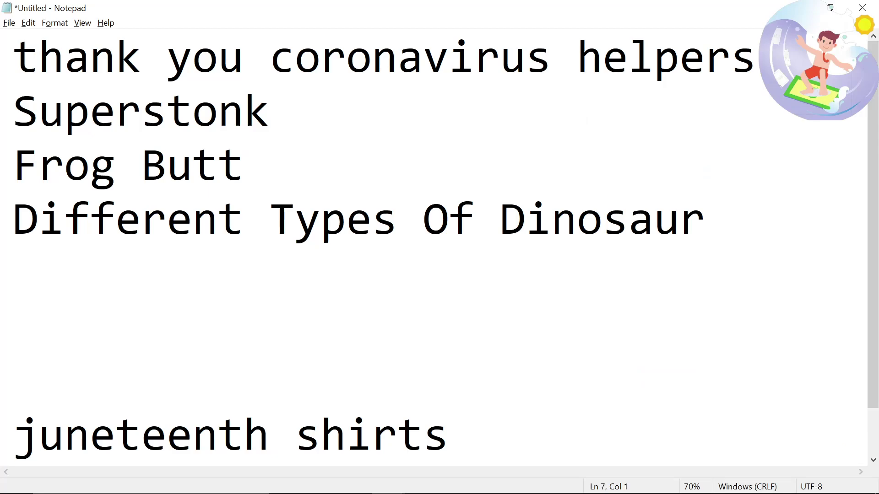
key(Down)
key(Up)
key(Up)
key(Up)
key(Down)
key(ctrl+shift+End)
key(Delete)
text(spooon)
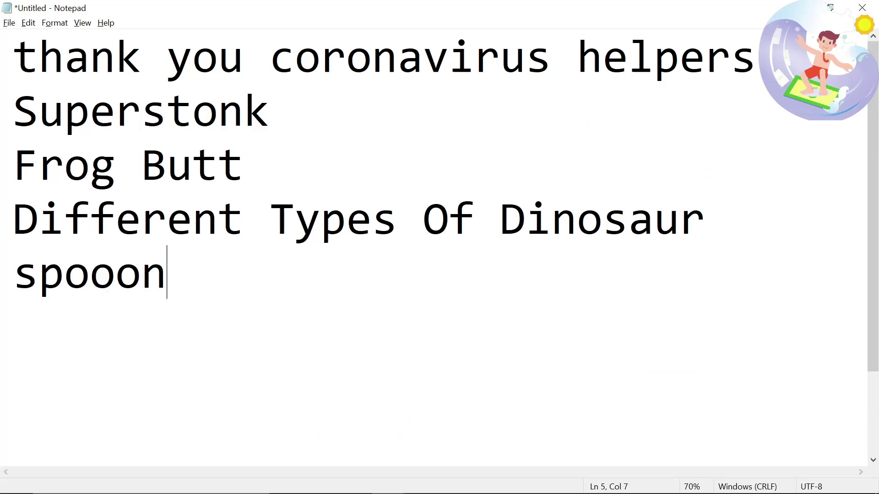
key(ctrl+z)
key(Down)
key(Down)
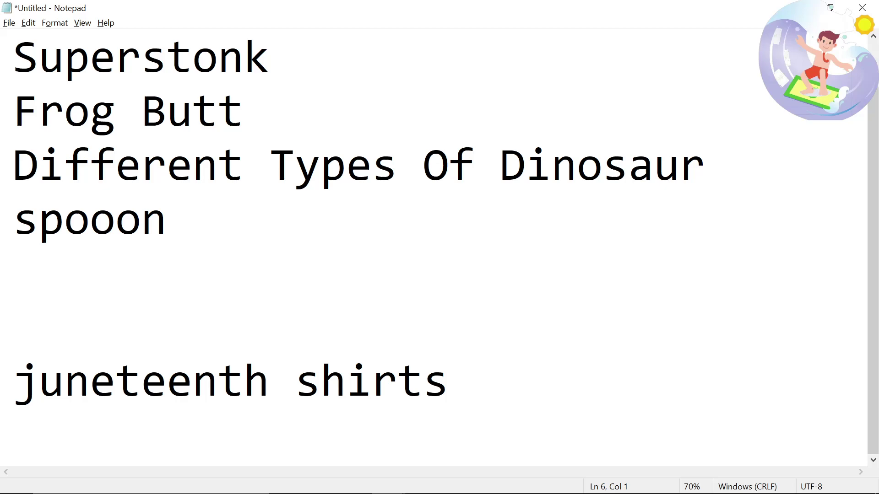
Remove the blank lines so juneteenth shirts follows spooon, then select the whole list
key(BackSpace)
key(Delete)
key(Down)
key(Down)
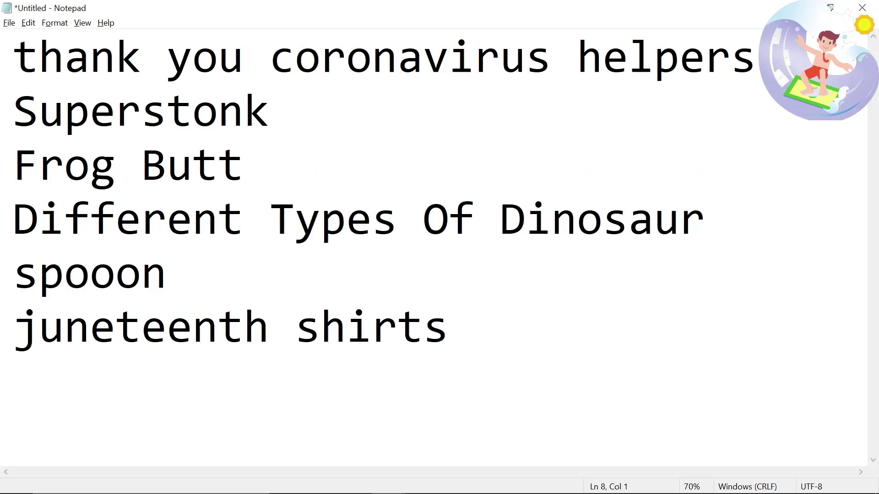
key(ctrl+a)
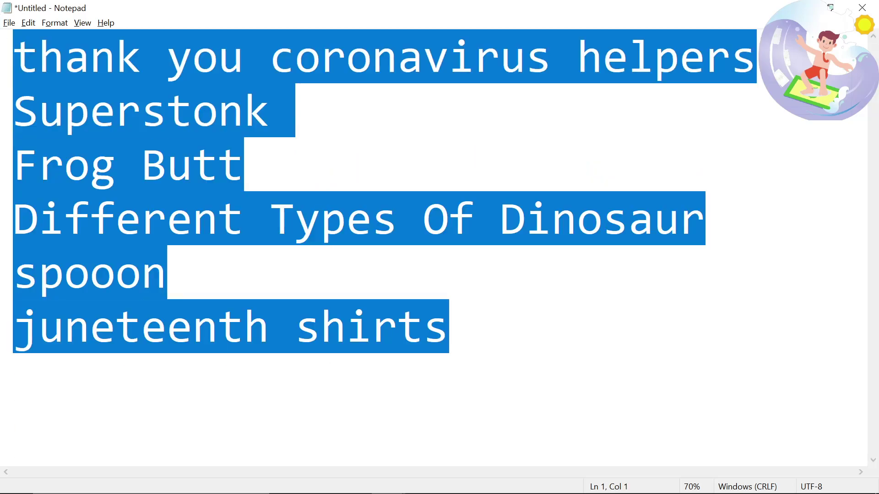
key(alt+Tab)
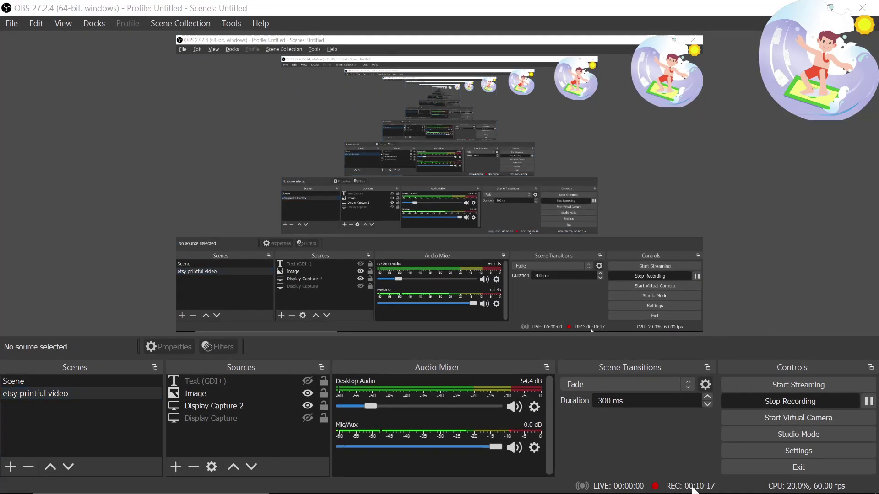
key(alt+Tab)
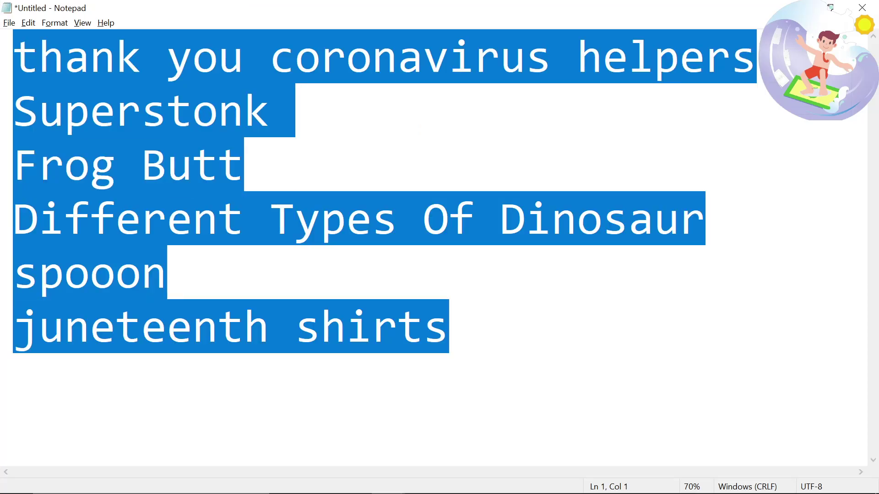
key(ctrl+End)
key(Return)
key(Return)
text(3)
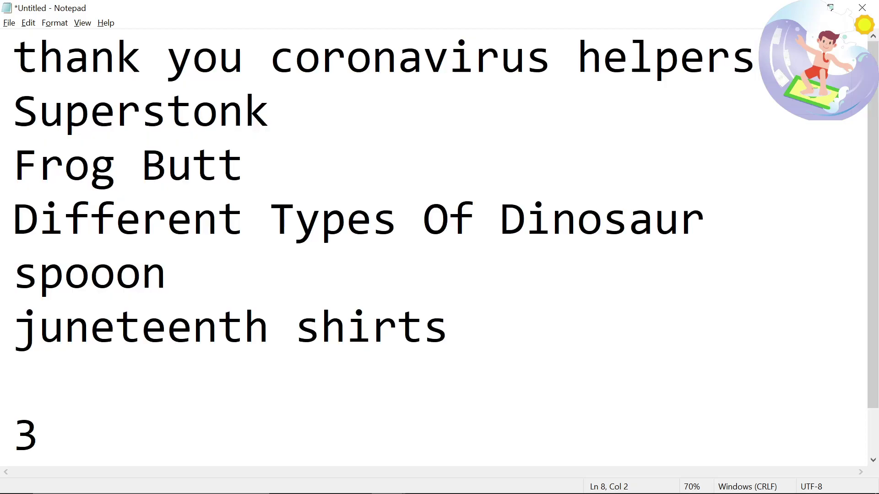
text( million volume)
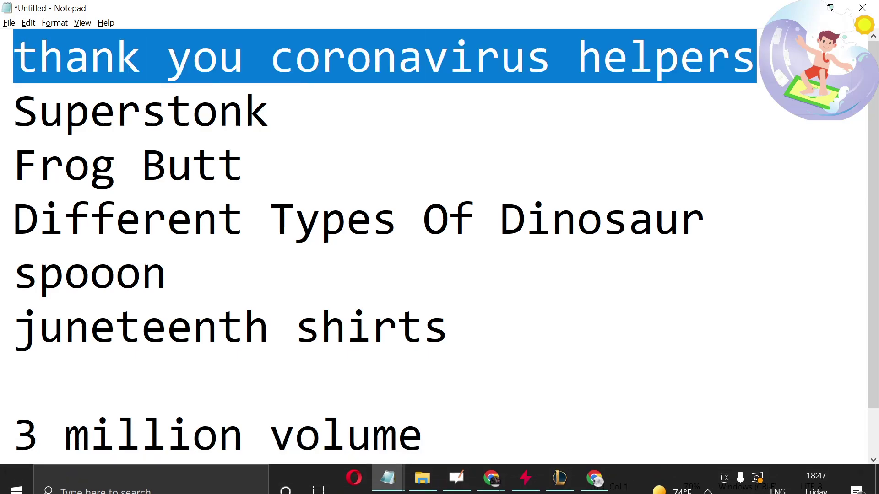
key(shift+Home)
key(BackSpace)
key(BackSpace)
text(15)
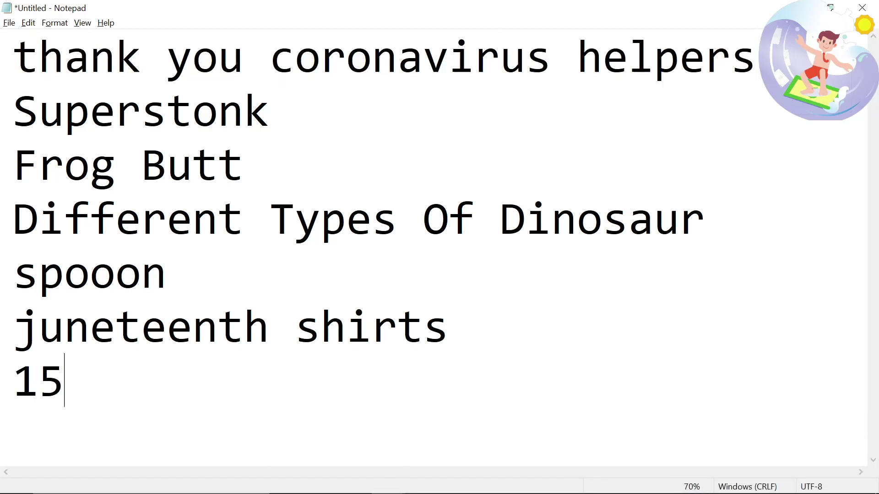
key(BackSpace)
key(BackSpace)
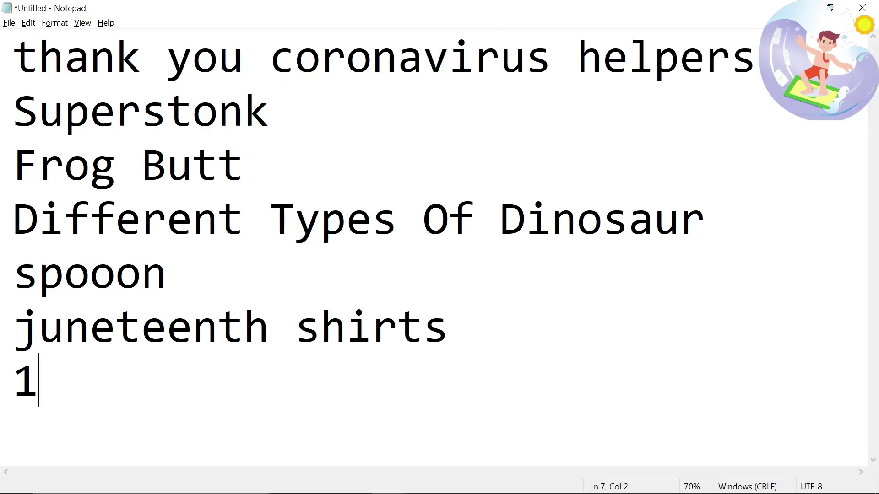
key(Home)
key(Return)
key(End)
text(5m)
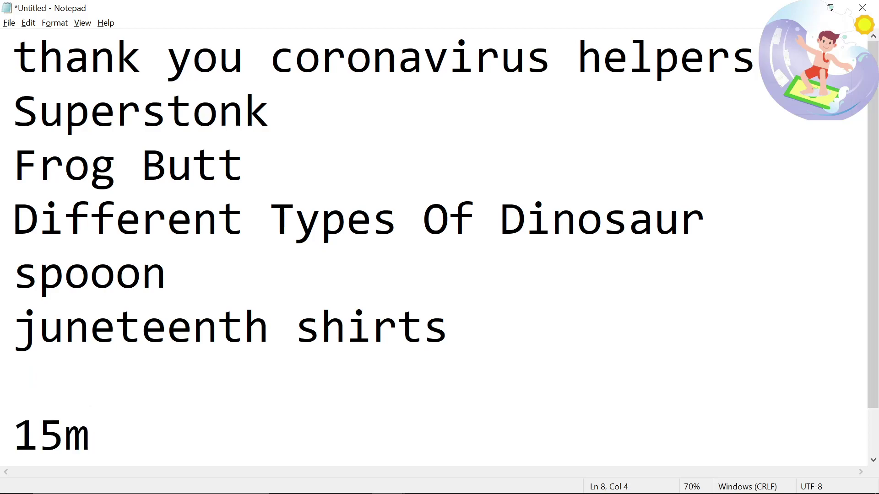
key(BackSpace)
text(million volu)
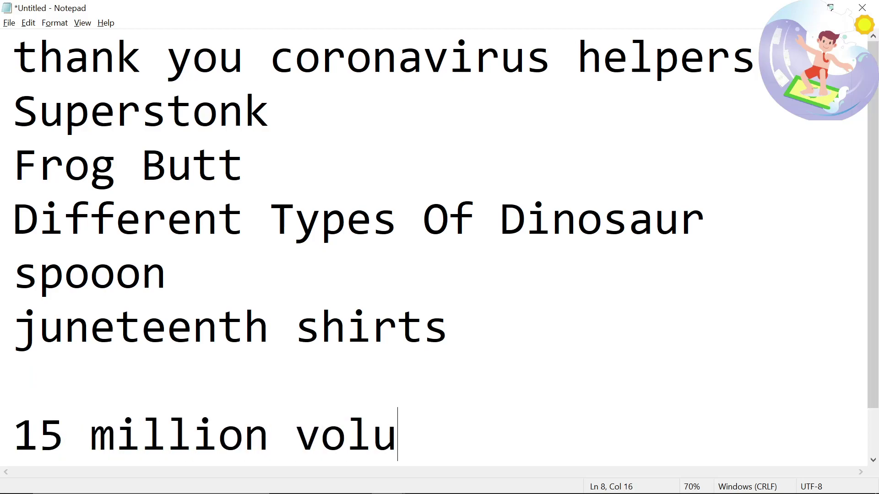
text(me in 10 minutes)
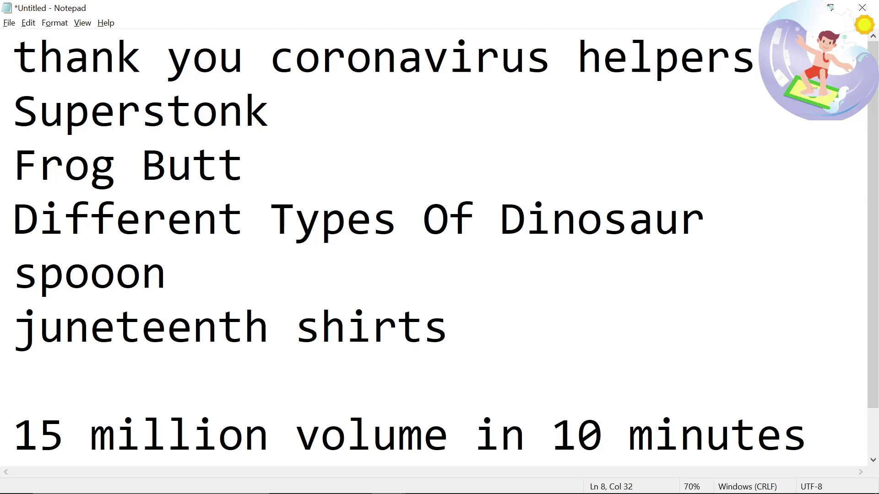
key(Up)
key(Up)
key(Up)
key(shift+Home)
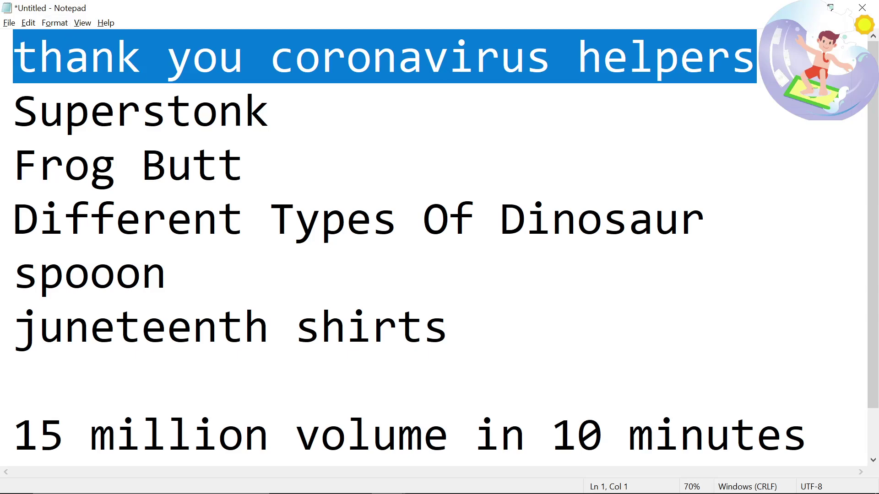
key(Right)
key(Down)
key(Down)
key(Down)
key(ctrl+End)
key(shift+Home)
key(BackSpace)
key(BackSpace)
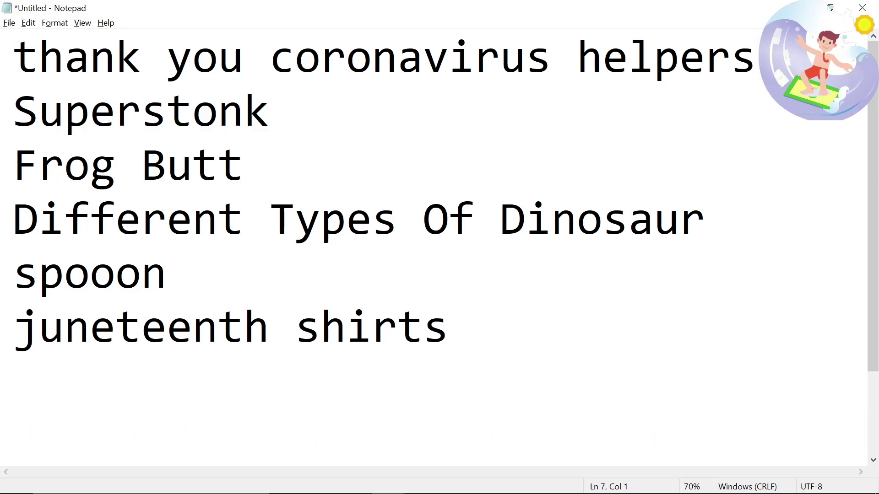